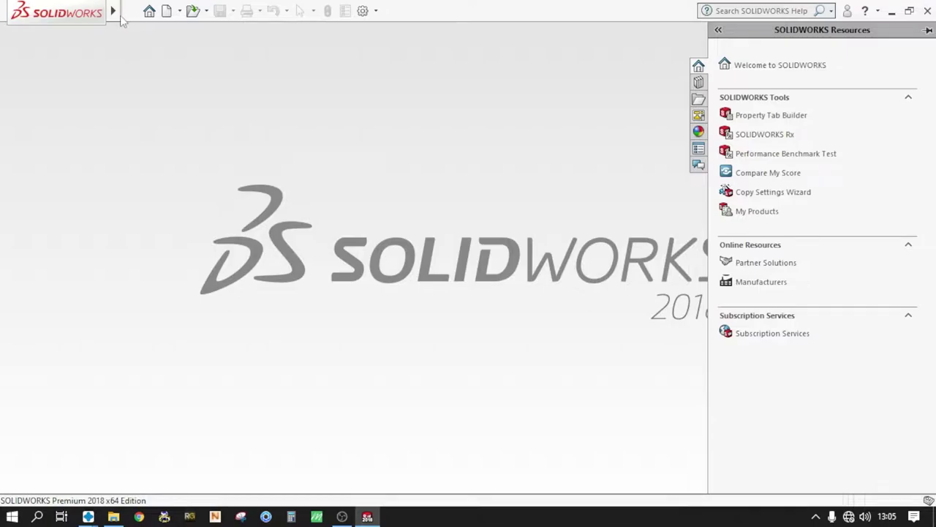
Step: Open the File menu to begin a new document
{"action": "left_click", "coordinate": [129, 11]}
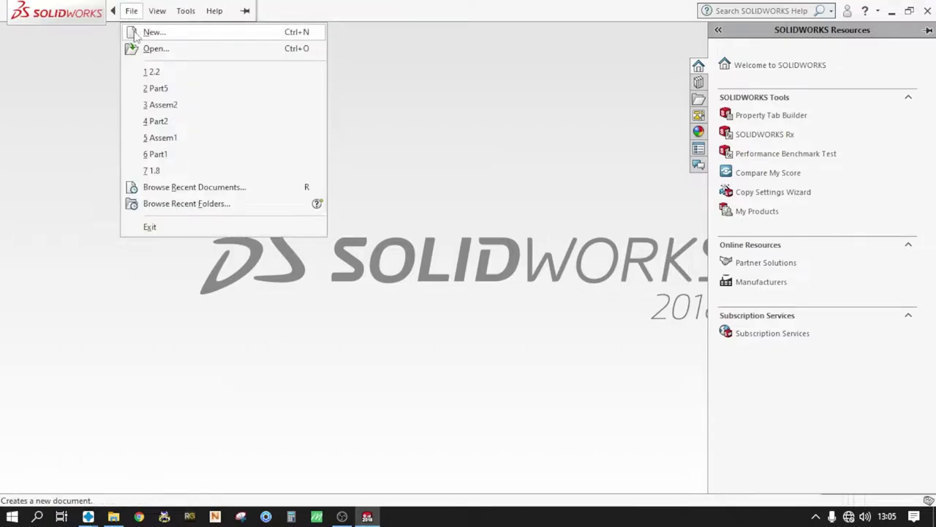
Step: Create a new part document, Part1, and select its Front Plane
{"action": "left_click", "coordinate": [151, 32]}
{"action": "double_click", "coordinate": [329, 327]}
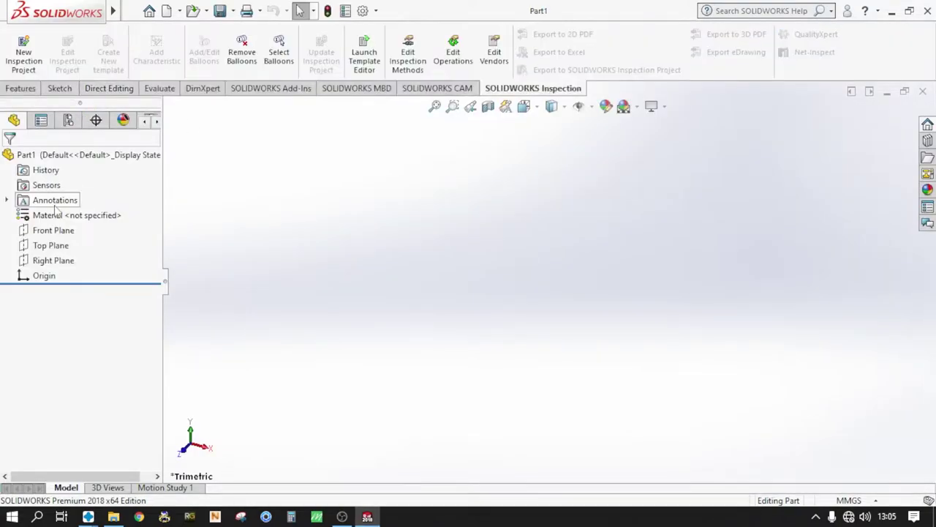
{"action": "left_click", "coordinate": [53, 231]}
Step: Sketch a circle centred on the origin on the Front Plane
{"action": "left_click", "coordinate": [65, 211]}
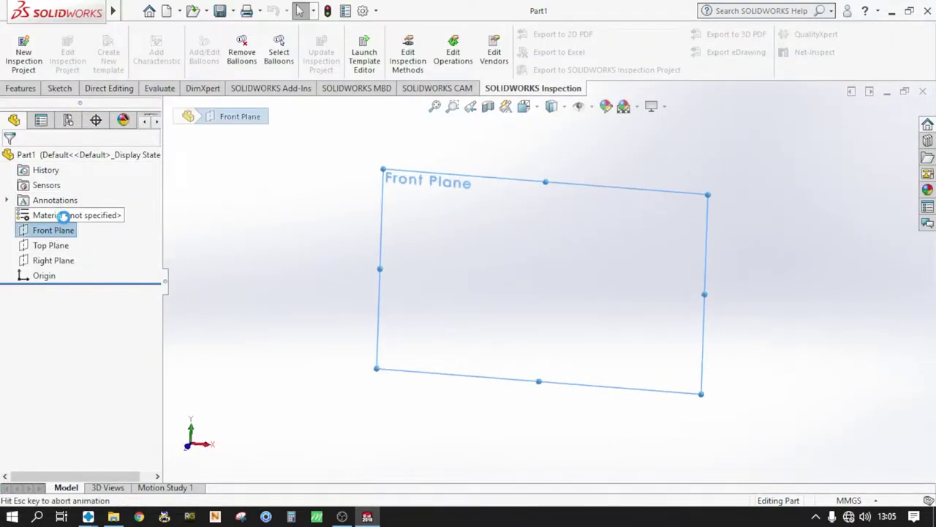
{"action": "left_click", "coordinate": [118, 35]}
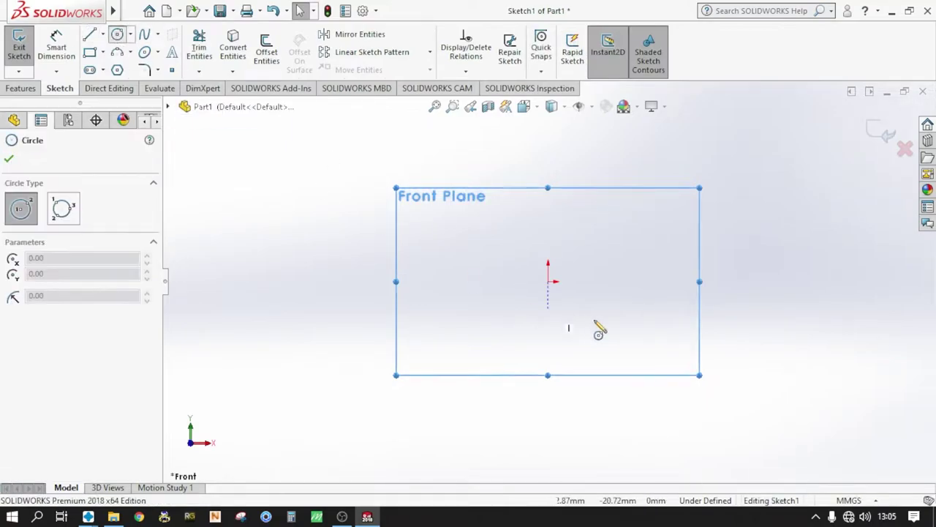
{"action": "left_click", "coordinate": [549, 281]}
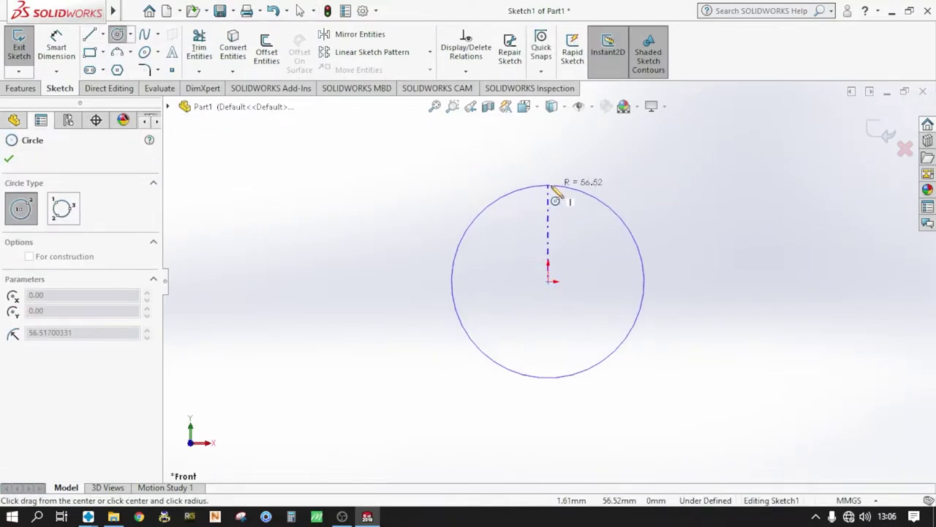
{"action": "left_click", "coordinate": [557, 186]}
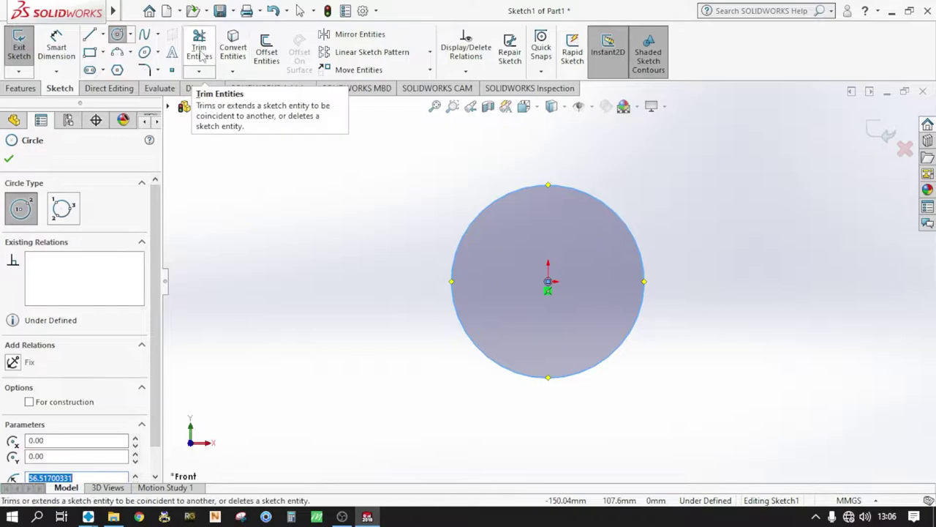
Step: Dimension the circle's diameter to 16.5 and exit the sketch
{"action": "left_click", "coordinate": [56, 46]}
{"action": "left_click", "coordinate": [502, 201]}
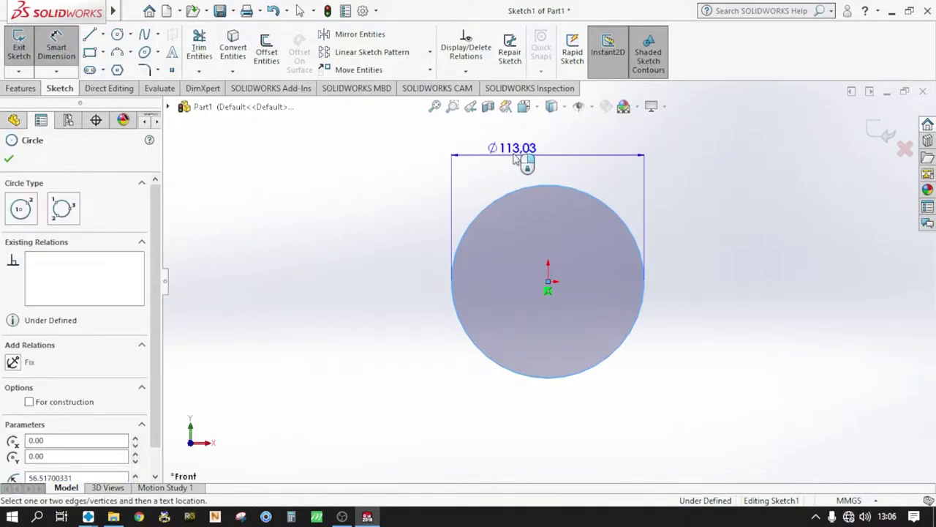
{"action": "left_click", "coordinate": [536, 152]}
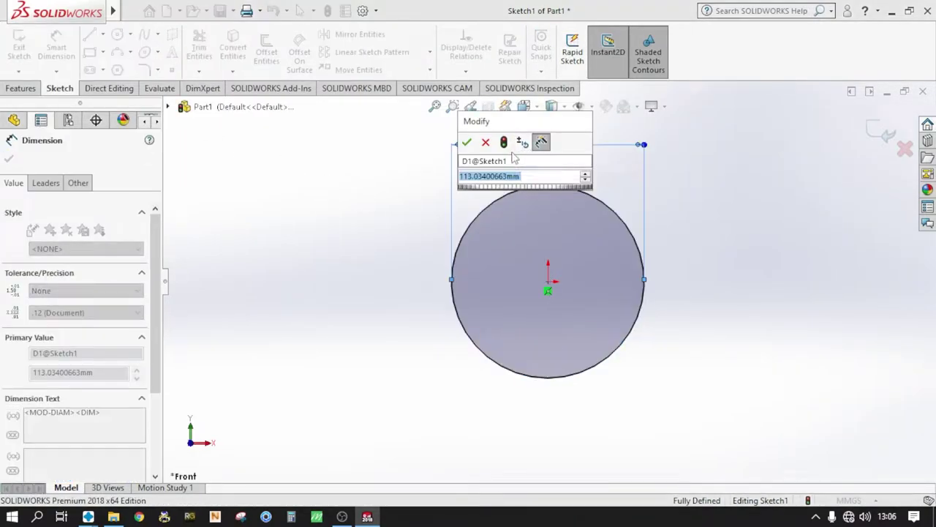
{"action": "type", "text": "16."}
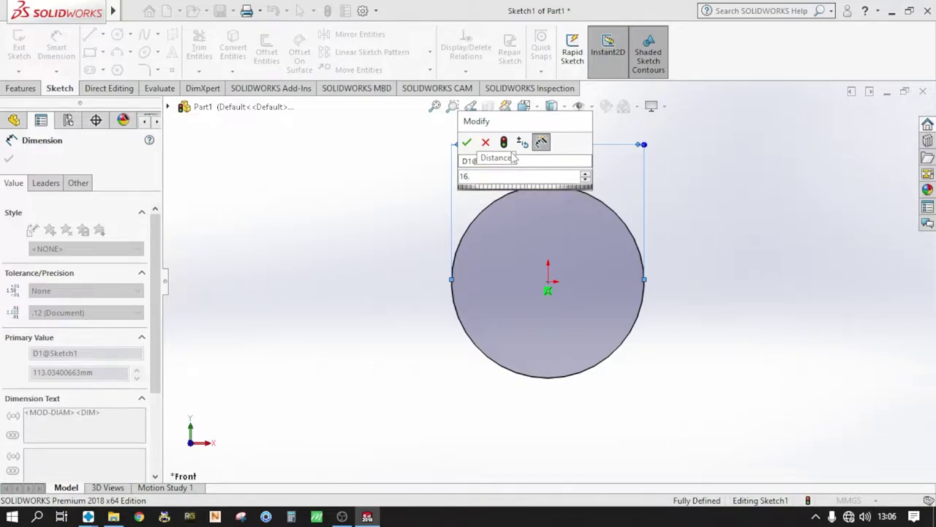
{"action": "type", "text": "5"}
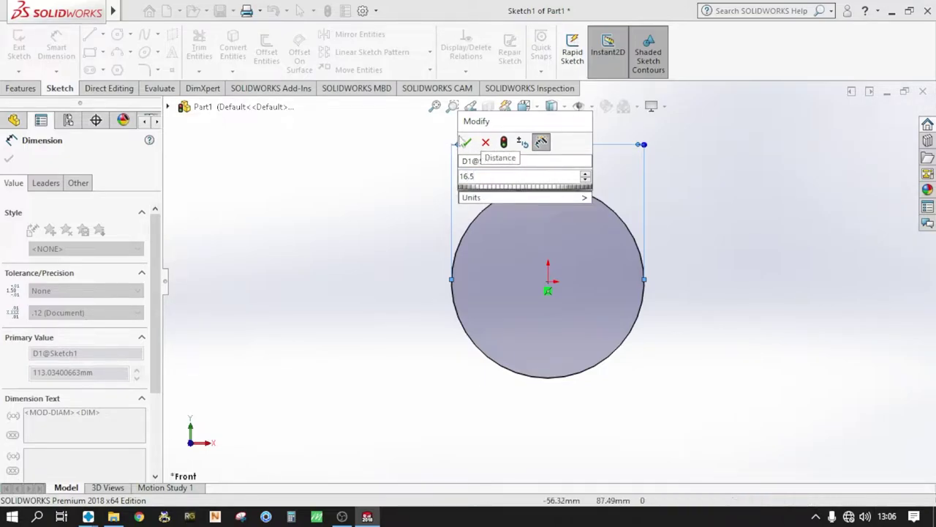
{"action": "key", "text": "Return"}
{"action": "left_click", "coordinate": [412, 196]}
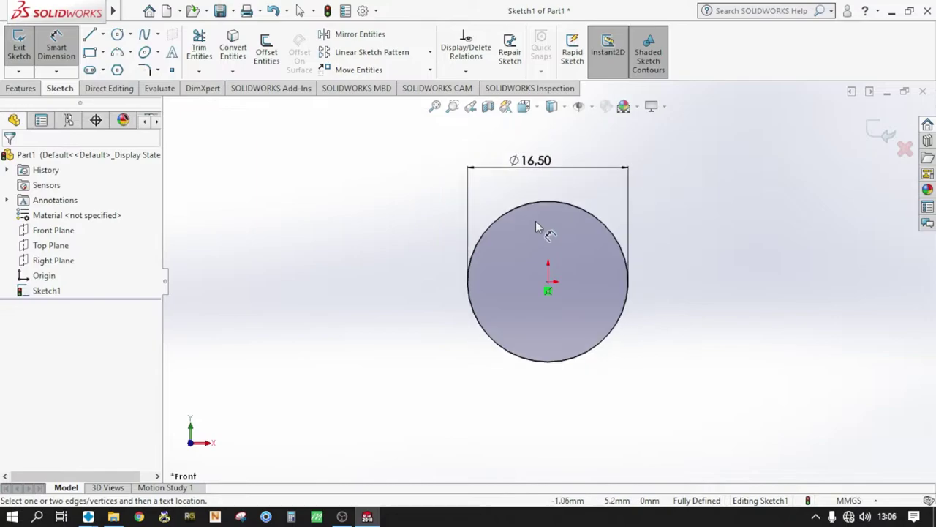
{"action": "left_click", "coordinate": [883, 132]}
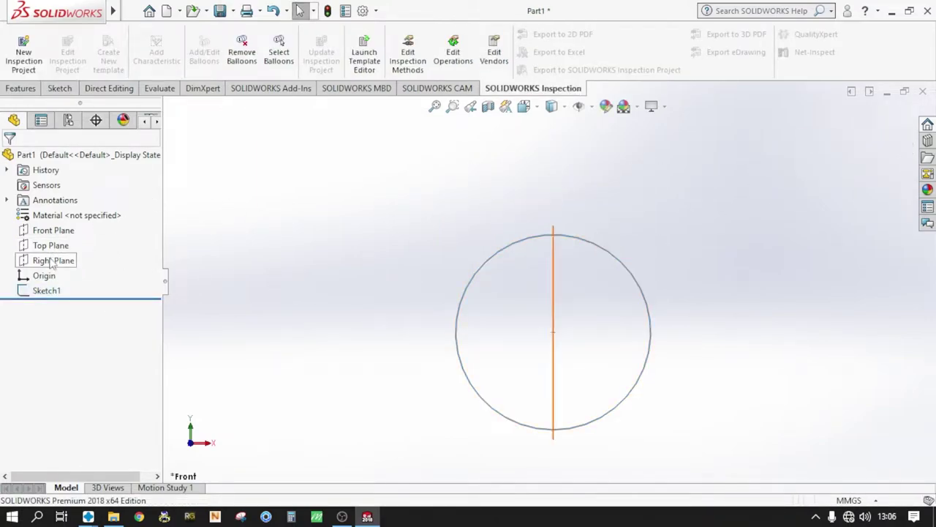
Step: Start a sketch on the Right Plane and view it Normal To
{"action": "left_click", "coordinate": [53, 261]}
{"action": "left_click", "coordinate": [61, 243]}
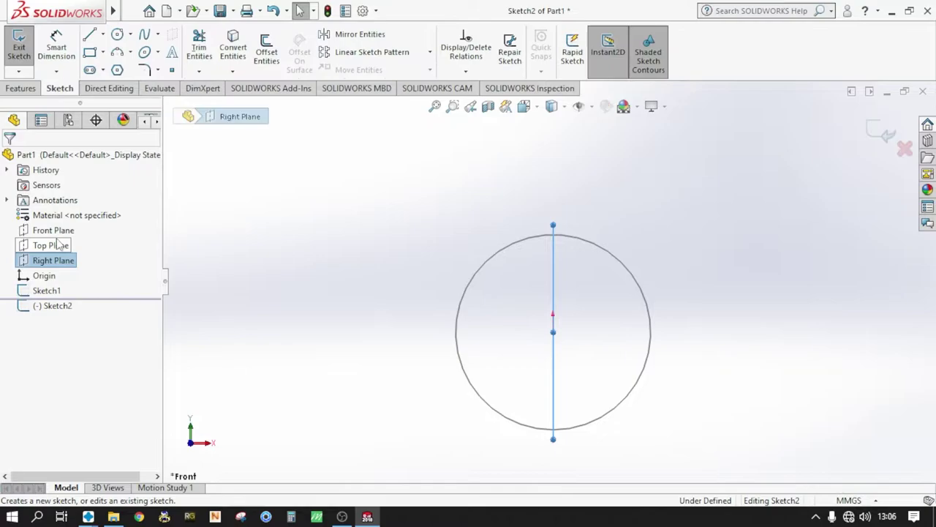
{"action": "left_click", "coordinate": [524, 106]}
{"action": "left_click", "coordinate": [604, 185]}
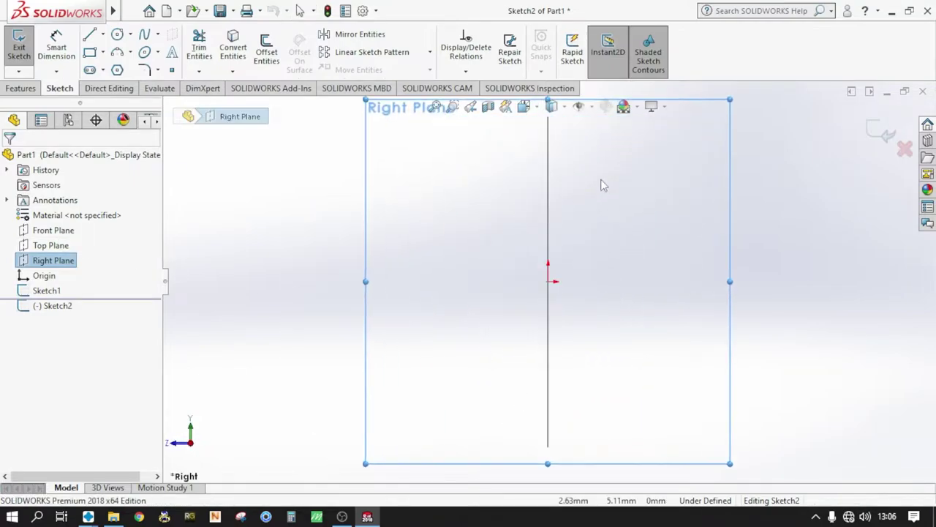
{"action": "scroll", "coordinate": [520, 229], "scroll_direction": "down", "scroll_amount": 5}
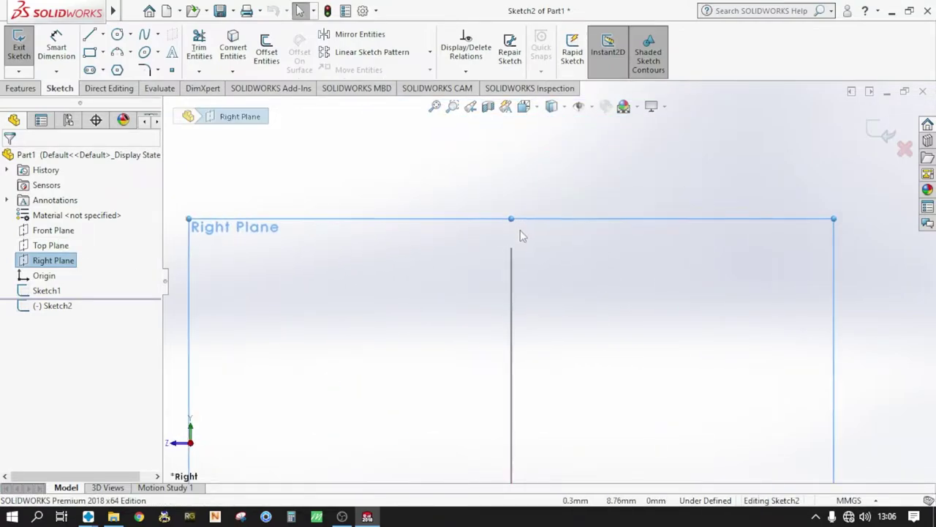
Step: Draw a corner rectangle above the circle's edge-on line
{"action": "left_click", "coordinate": [90, 52]}
{"action": "left_click", "coordinate": [471, 175]}
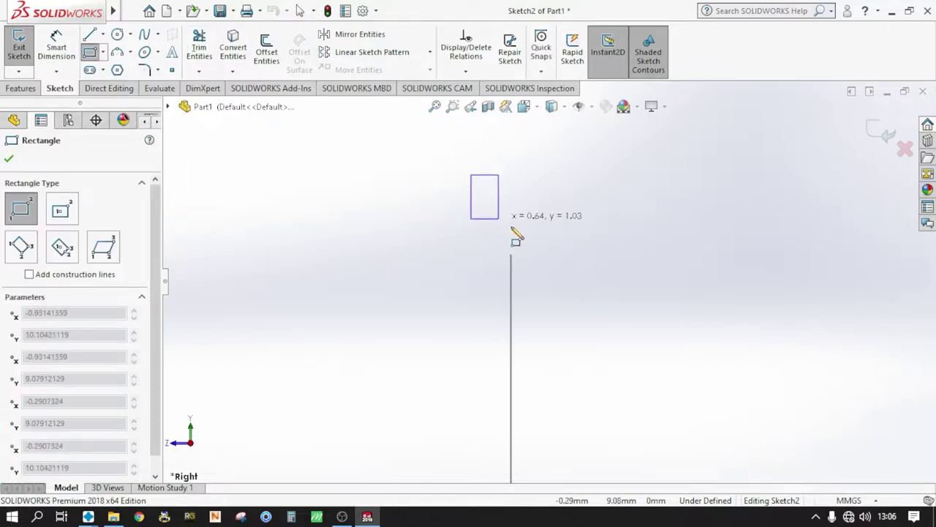
{"action": "left_click", "coordinate": [548, 240]}
{"action": "key", "text": "Escape"}
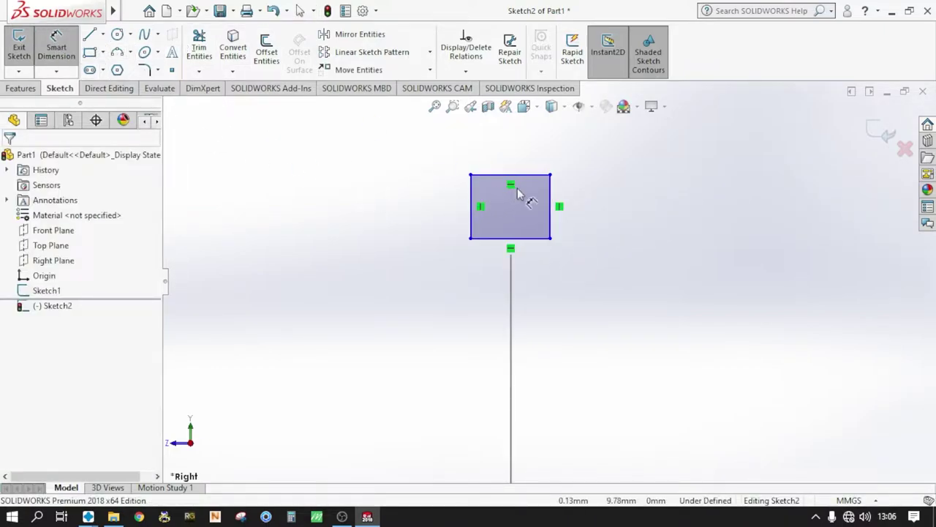
Step: Dimension the rectangle 2.6 wide and 2 high
{"action": "left_click", "coordinate": [517, 172]}
{"action": "left_click", "coordinate": [520, 150]}
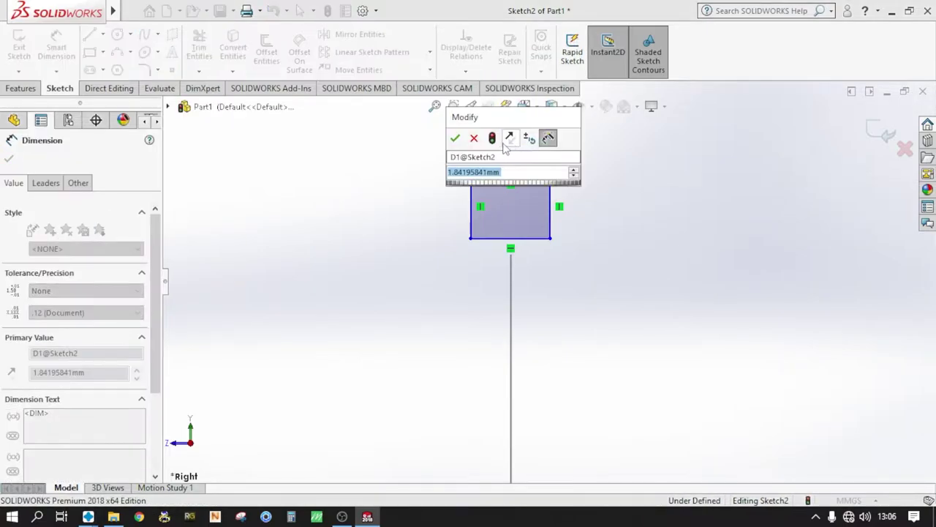
{"action": "type", "text": "2.6"}
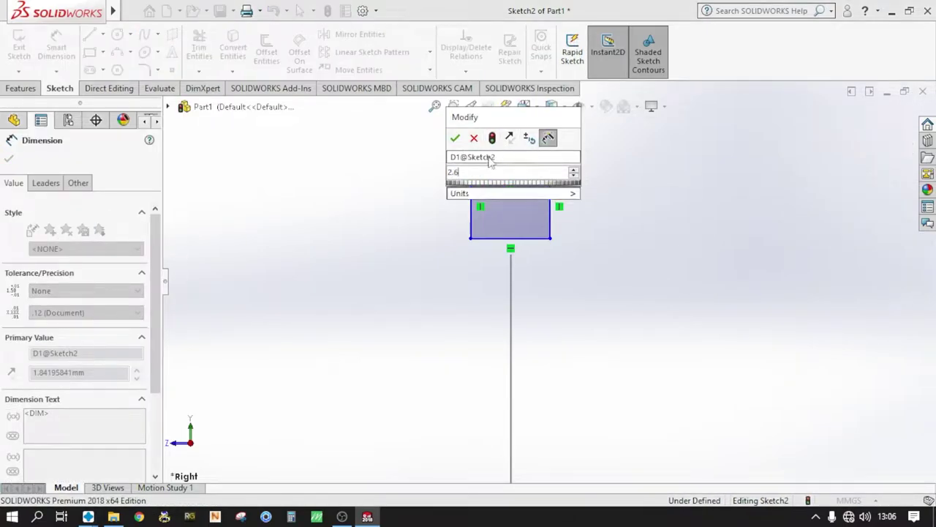
{"action": "left_click", "coordinate": [454, 138]}
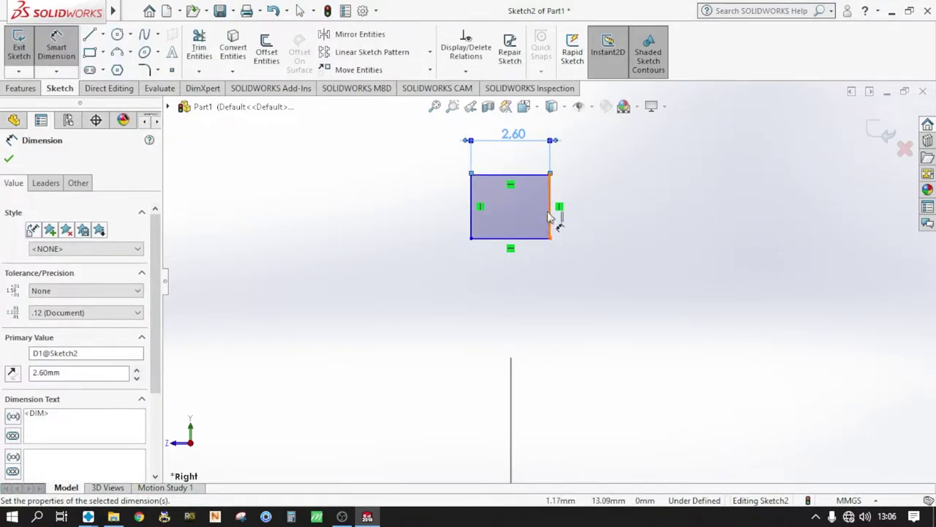
{"action": "left_click", "coordinate": [569, 236]}
{"action": "left_click", "coordinate": [607, 221]}
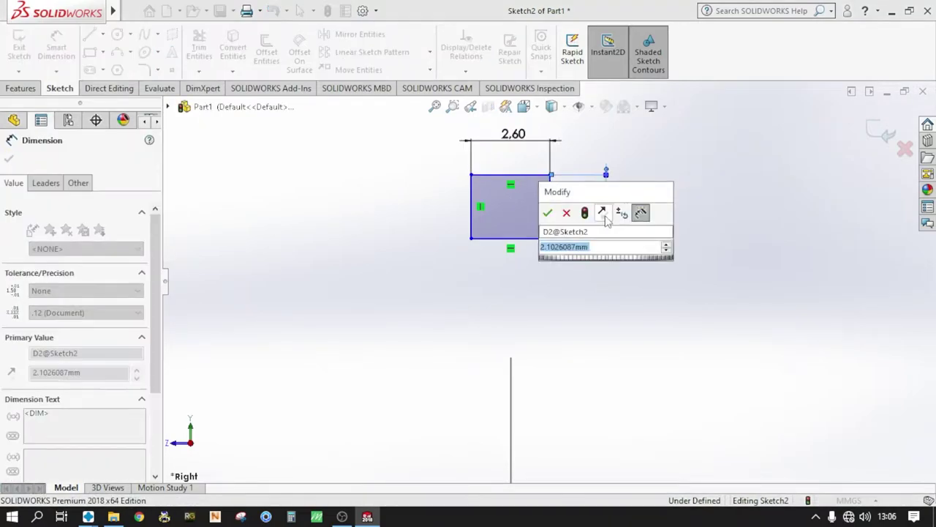
{"action": "type", "text": "2"}
{"action": "key", "text": "Return"}
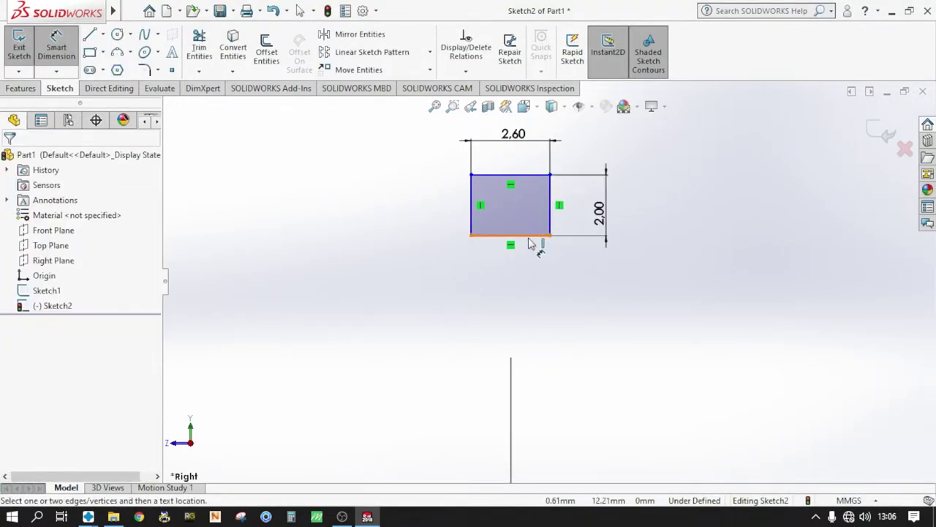
{"action": "key", "text": "Escape"}
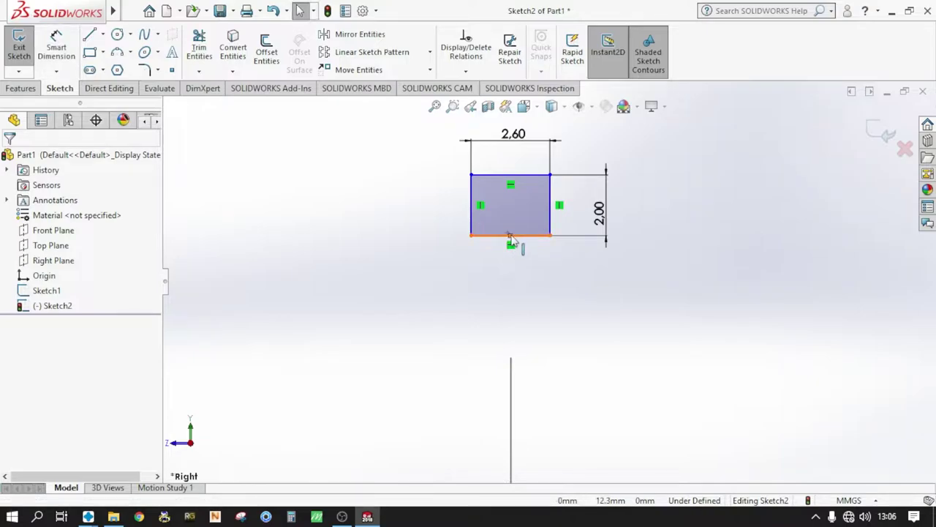
Step: Add a Pierce relation between the rectangle's bottom-edge midpoint and the circle
{"action": "left_click", "coordinate": [510, 236]}
{"action": "scroll", "coordinate": [516, 263], "scroll_direction": "up", "scroll_amount": 4}
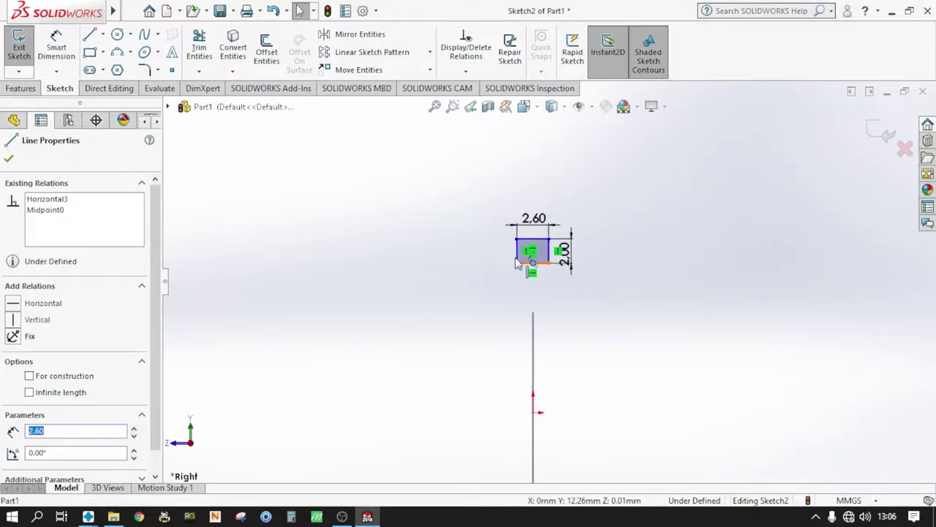
{"action": "left_click", "coordinate": [534, 413], "text": "ctrl"}
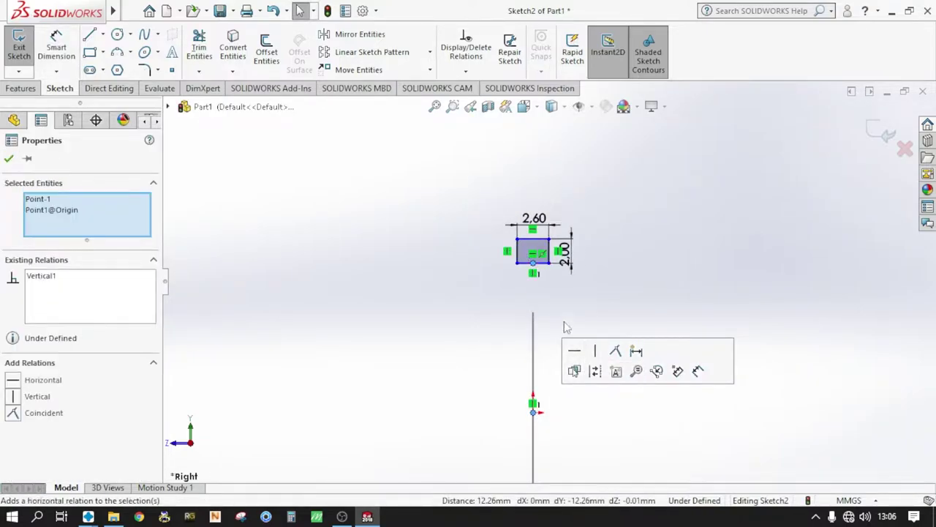
{"action": "key", "text": "Escape"}
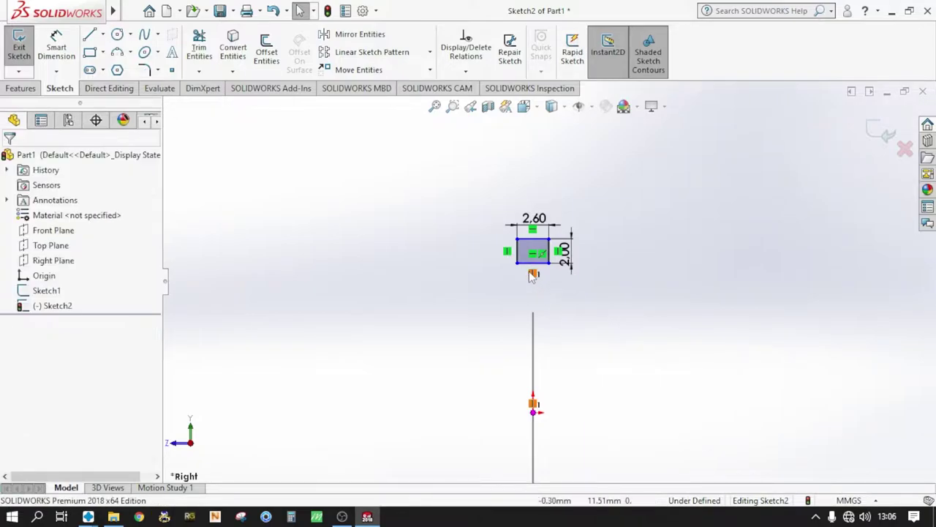
{"action": "left_click", "coordinate": [533, 263]}
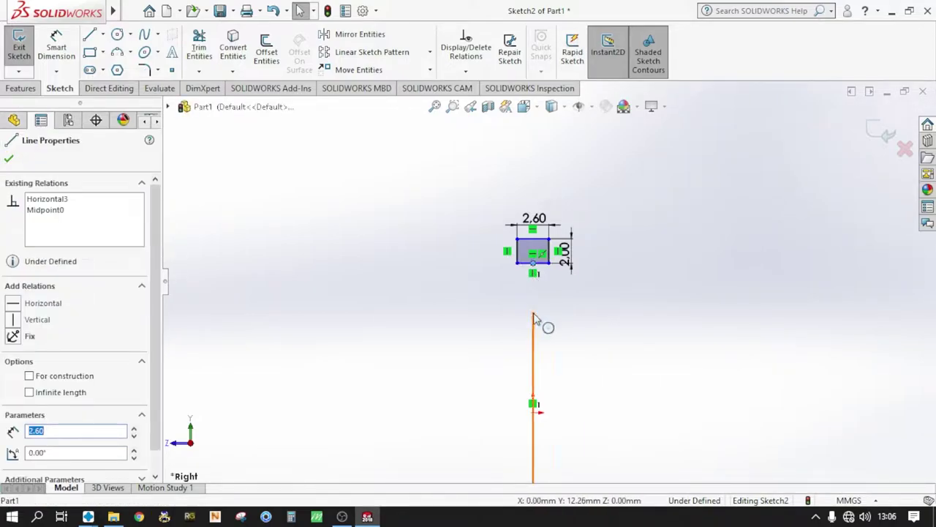
{"action": "left_click", "coordinate": [535, 324], "text": "ctrl"}
{"action": "left_click", "coordinate": [616, 261]}
{"action": "key", "text": "Escape"}
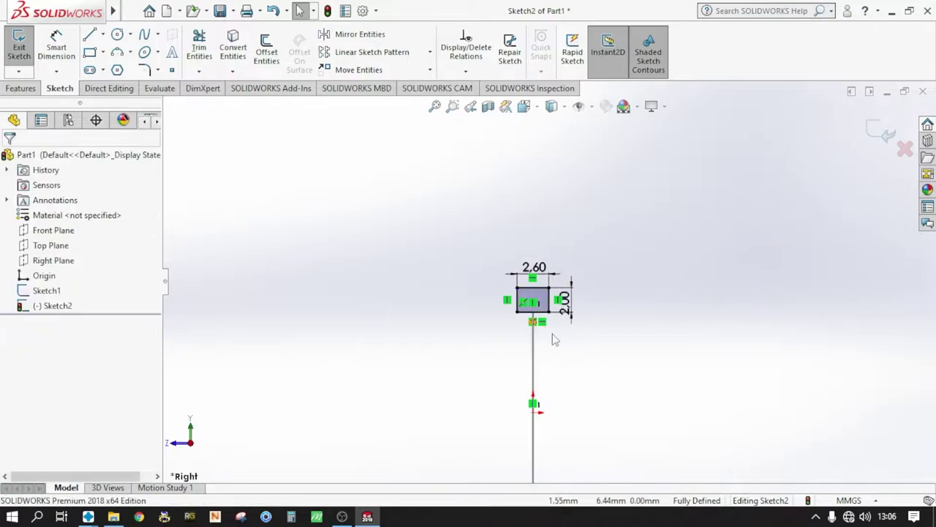
Step: Draw a horizontal centreline from the origin to the right as the revolve axis
{"action": "scroll", "coordinate": [549, 306], "scroll_direction": "down", "scroll_amount": 3}
{"action": "mouse_move", "coordinate": [540, 293]}
{"action": "middle_mouse_down"}
{"action": "mouse_move", "coordinate": [516, 334]}
{"action": "mouse_move", "coordinate": [561, 369]}
{"action": "mouse_move", "coordinate": [526, 344]}
{"action": "middle_mouse_up"}
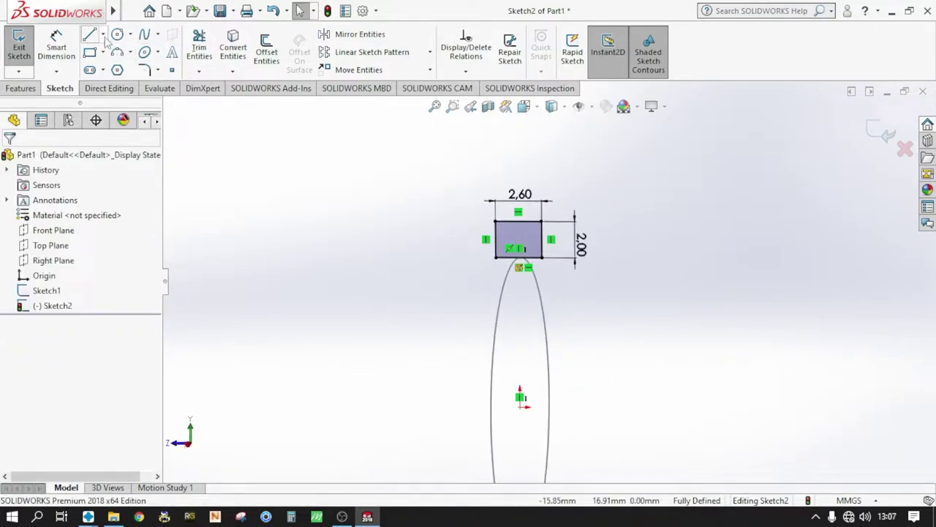
{"action": "left_click", "coordinate": [103, 35]}
{"action": "left_click", "coordinate": [117, 66]}
{"action": "left_click", "coordinate": [520, 407]}
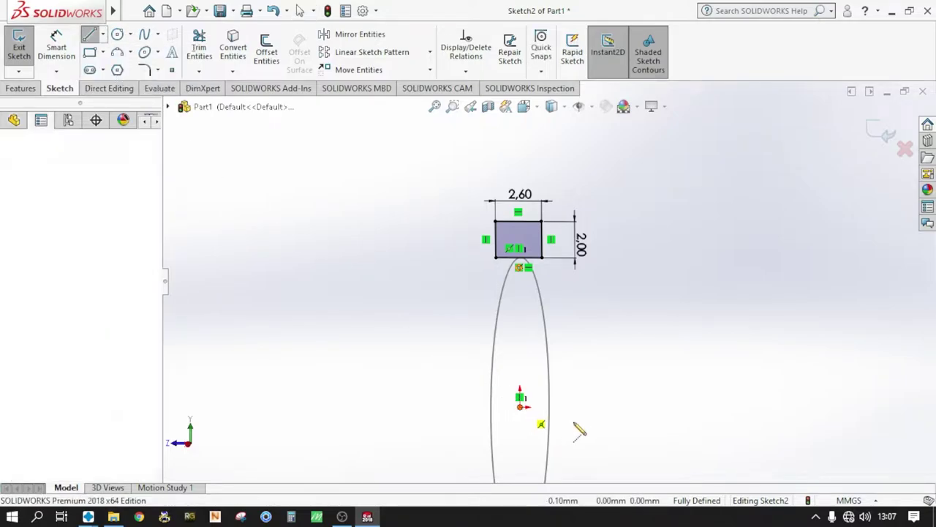
{"action": "left_click", "coordinate": [618, 406]}
{"action": "key", "text": "Escape"}
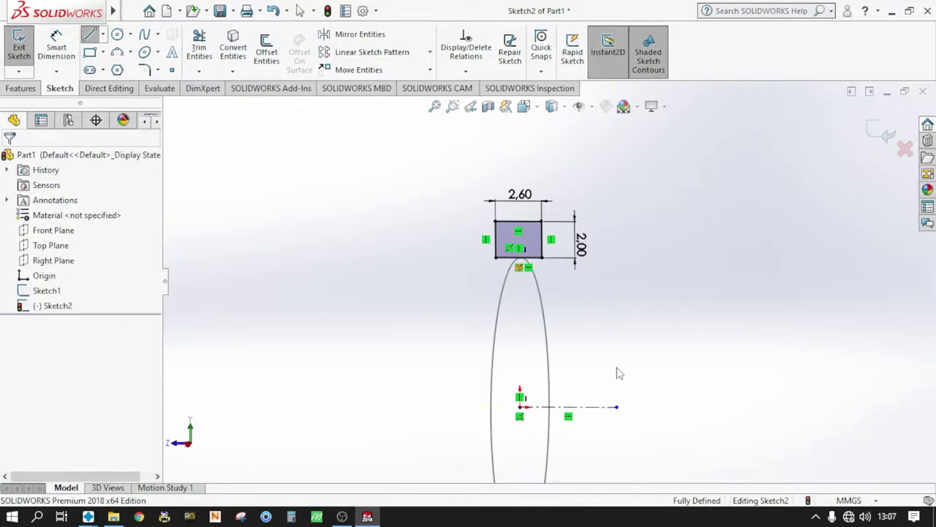
{"action": "mouse_move", "coordinate": [602, 378]}
{"action": "middle_mouse_down"}
{"action": "mouse_move", "coordinate": [568, 412]}
{"action": "mouse_move", "coordinate": [539, 256]}
{"action": "middle_mouse_up"}
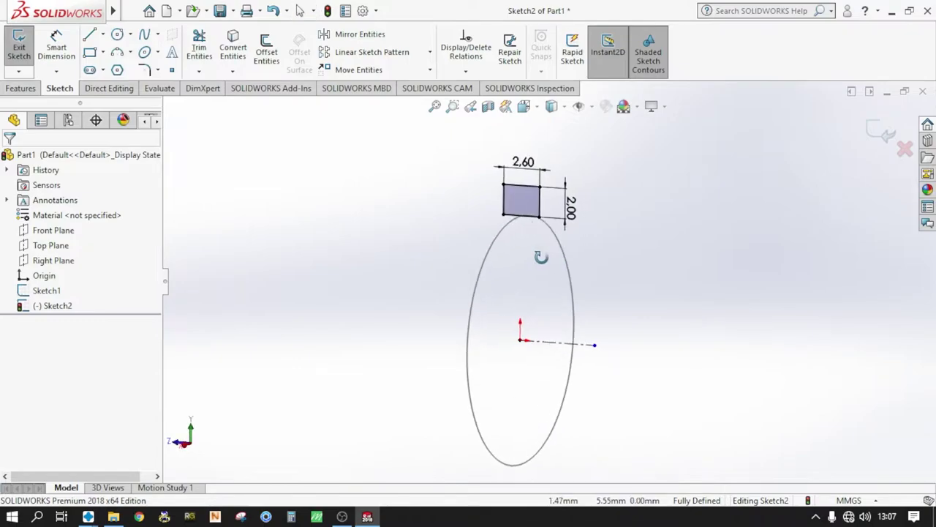
Step: Revolve the rectangle 360° about the centreline to create the Revolve1 ring band
{"action": "left_click", "coordinate": [20, 89]}
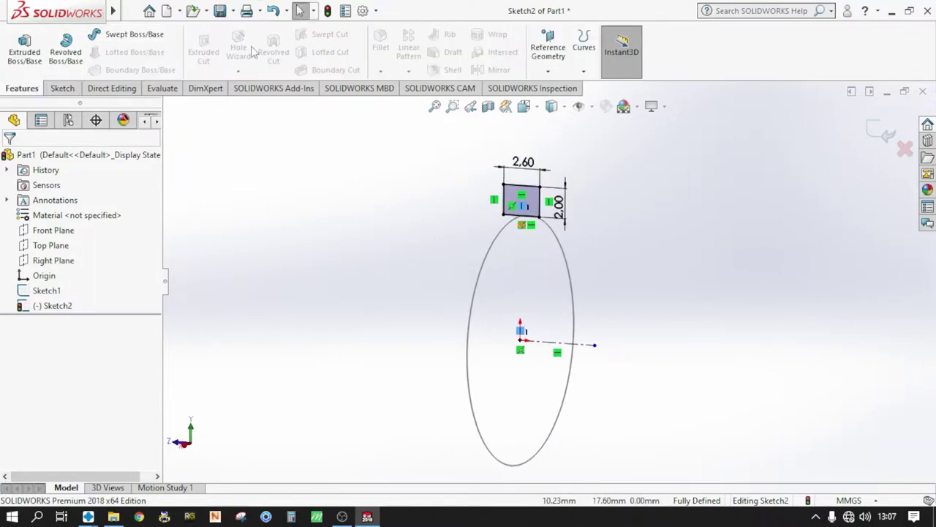
{"action": "left_click", "coordinate": [66, 47]}
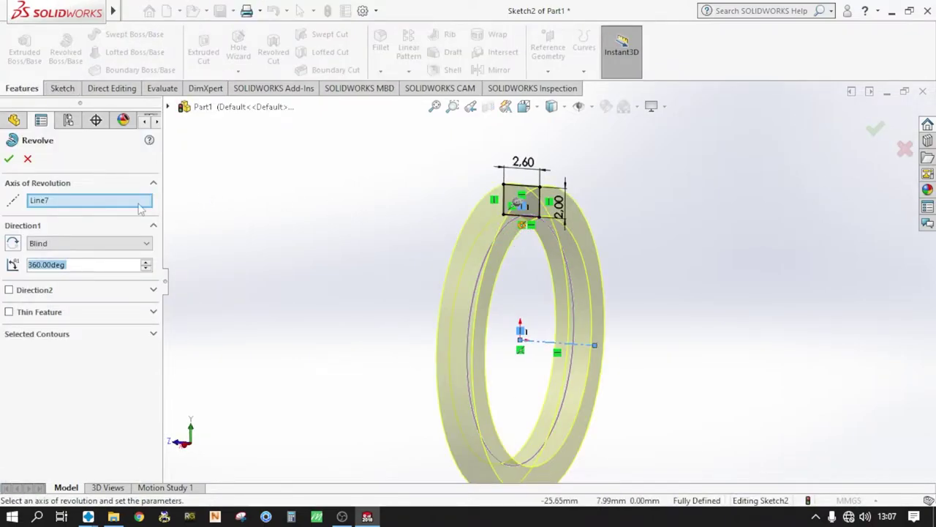
{"action": "left_click", "coordinate": [9, 159]}
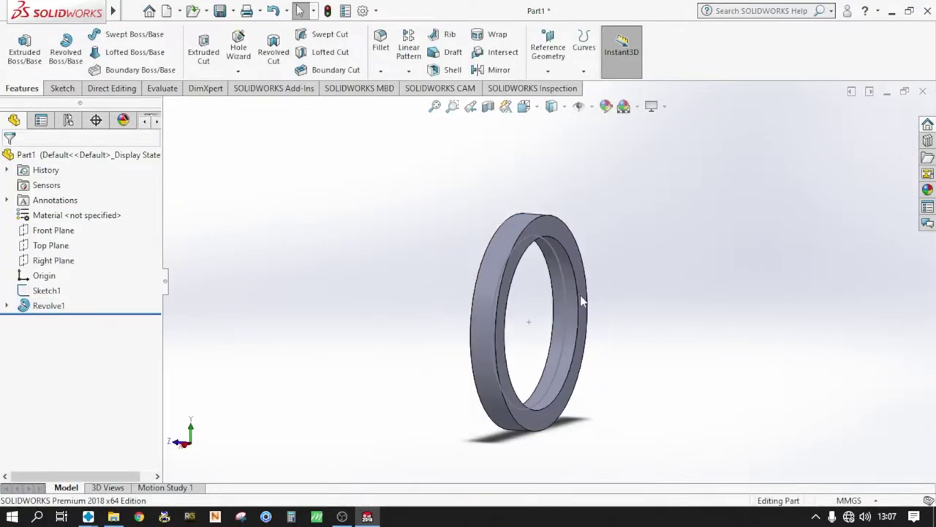
{"action": "mouse_move", "coordinate": [580, 294]}
{"action": "middle_mouse_down"}
{"action": "mouse_move", "coordinate": [507, 305]}
{"action": "mouse_move", "coordinate": [559, 294]}
{"action": "mouse_move", "coordinate": [538, 233]}
{"action": "middle_mouse_up"}
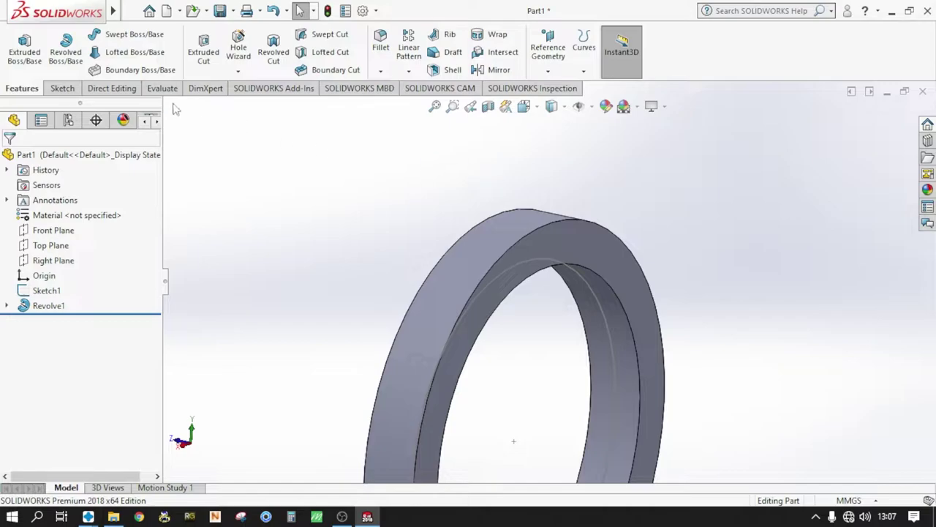
{"action": "left_click", "coordinate": [129, 10]}
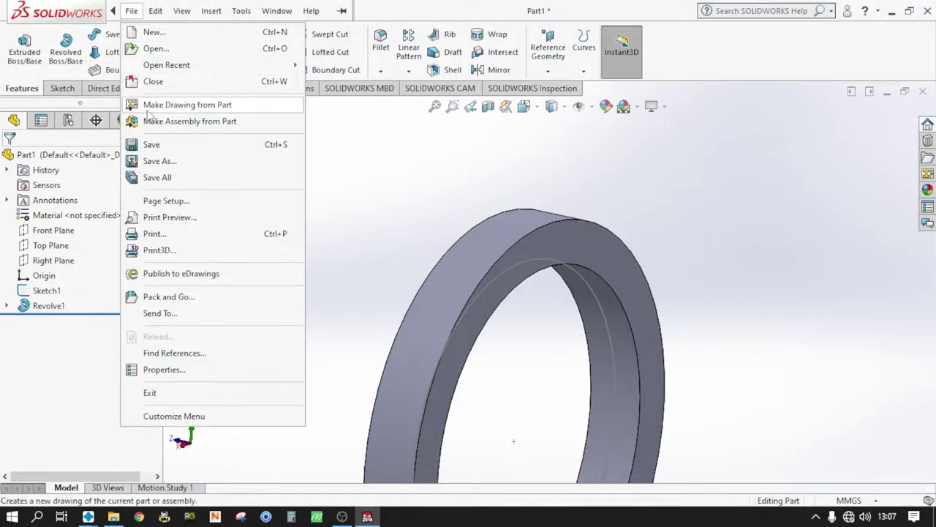
Step: Make an assembly from the ring part, saving the part as Part3
{"action": "left_click", "coordinate": [141, 123]}
{"action": "left_click", "coordinate": [483, 271]}
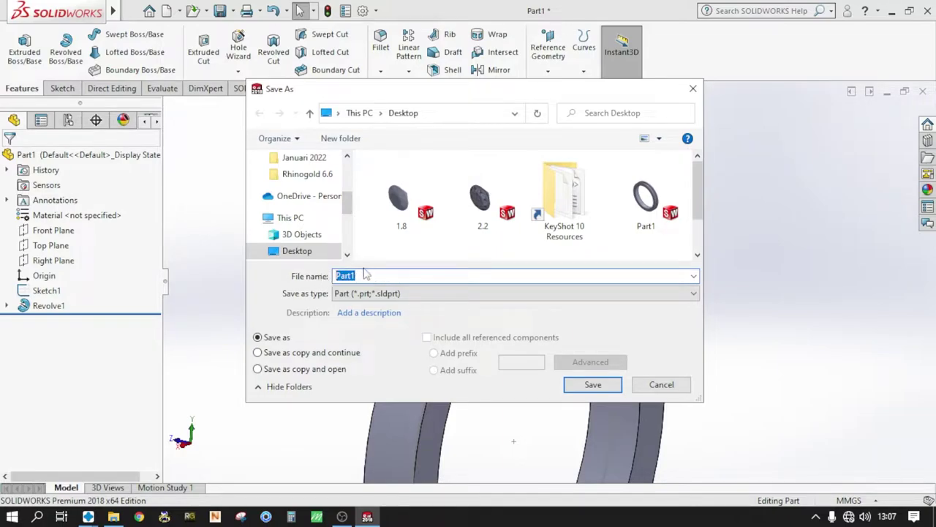
{"action": "key", "text": "BackSpace"}
{"action": "type", "text": "3"}
{"action": "left_click", "coordinate": [593, 384]}
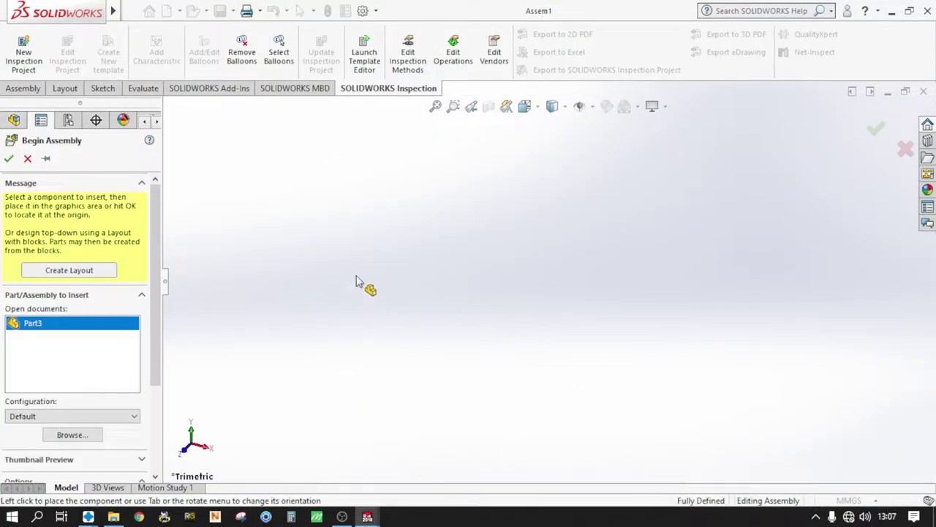
Step: Place Part3 at the Assem1 origin using temporarily shown origins, then begin inserting another component
{"action": "left_click", "coordinate": [591, 106]}
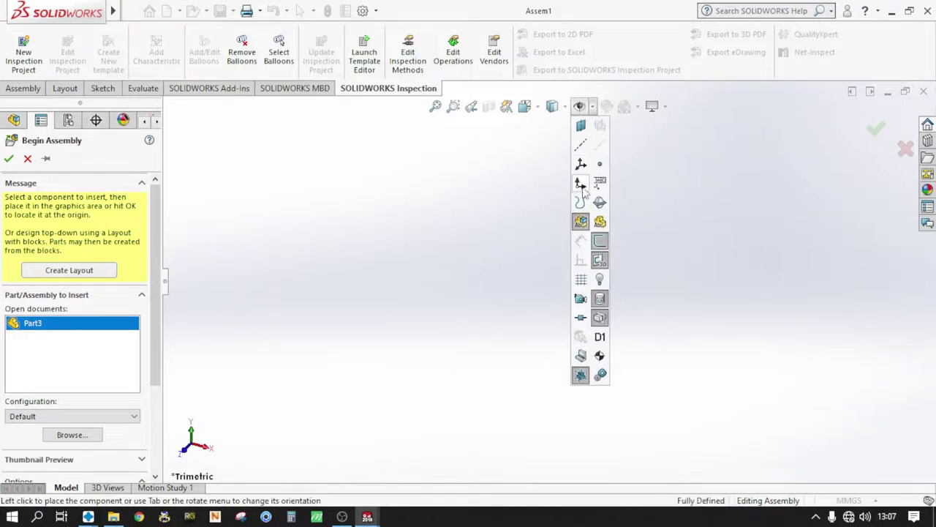
{"action": "left_click", "coordinate": [581, 183]}
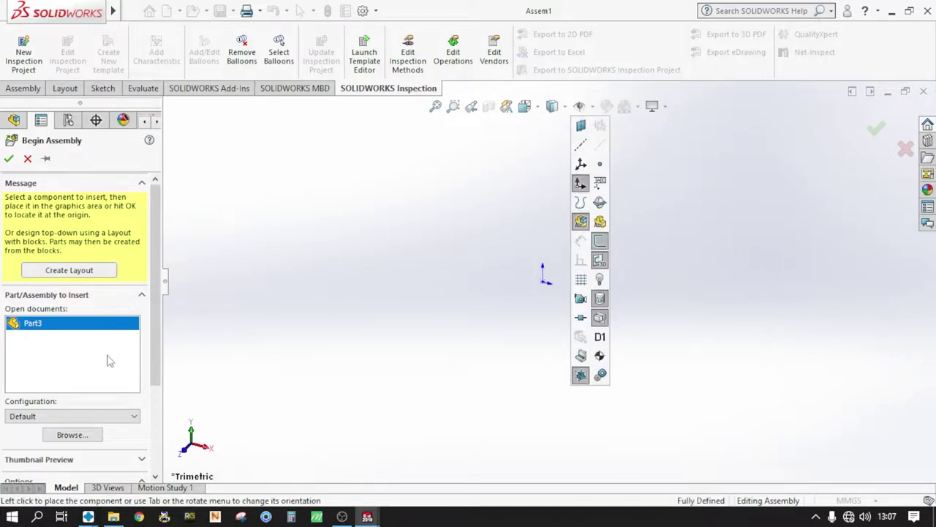
{"action": "left_click", "coordinate": [542, 277]}
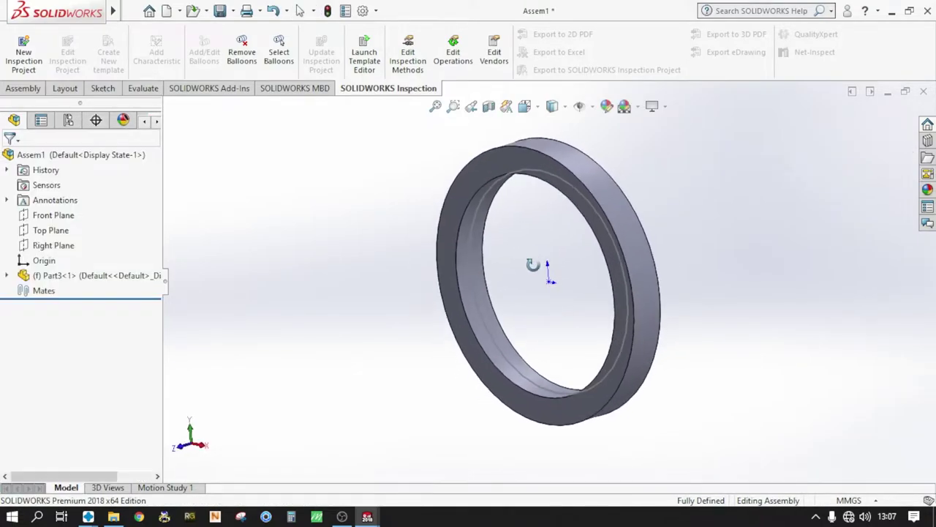
{"action": "left_click", "coordinate": [579, 106]}
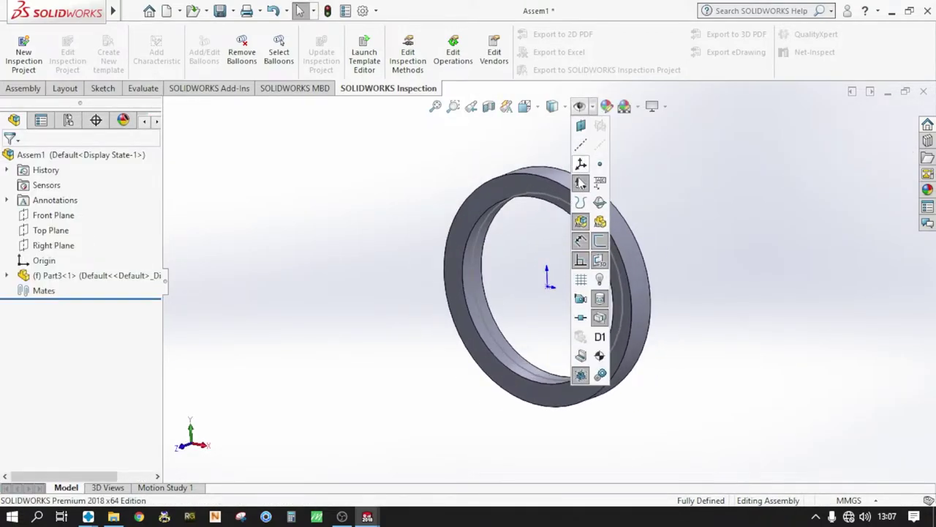
{"action": "left_click", "coordinate": [581, 184]}
{"action": "mouse_move", "coordinate": [400, 199]}
{"action": "middle_mouse_down"}
{"action": "mouse_move", "coordinate": [487, 271]}
{"action": "mouse_move", "coordinate": [568, 293]}
{"action": "mouse_move", "coordinate": [554, 267]}
{"action": "mouse_move", "coordinate": [264, 251]}
{"action": "middle_mouse_up"}
{"action": "left_click", "coordinate": [22, 88]}
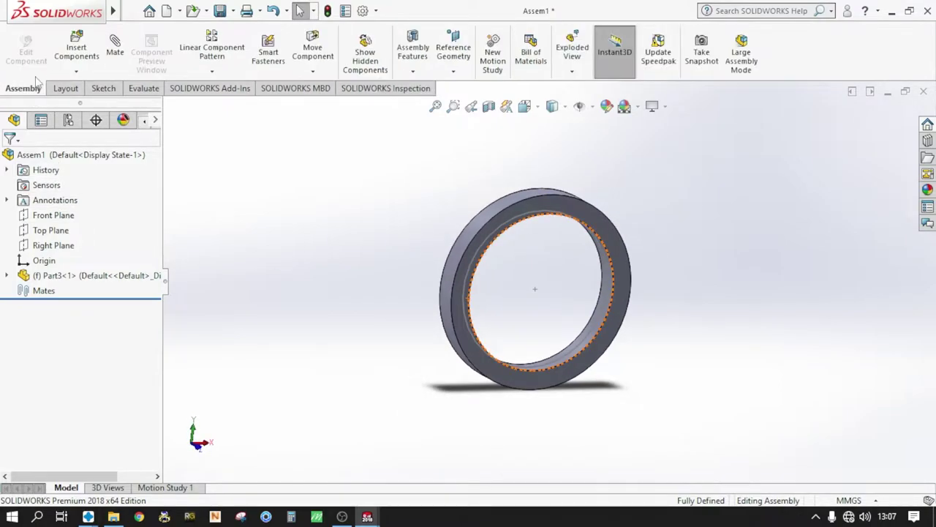
{"action": "left_click", "coordinate": [76, 50]}
Step: Insert the diamond part 2.2 and place it inside the ring band
{"action": "left_click", "coordinate": [85, 398]}
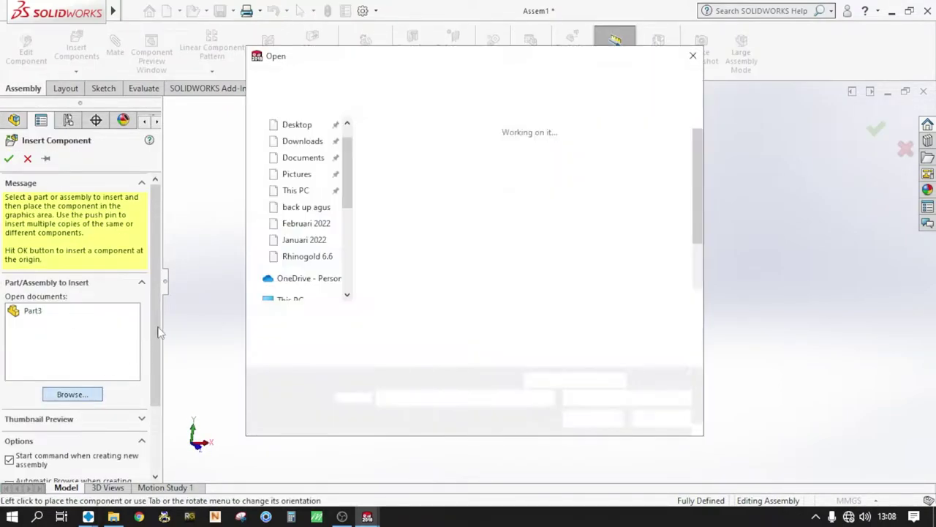
{"action": "left_click", "coordinate": [476, 172]}
{"action": "left_click", "coordinate": [592, 396]}
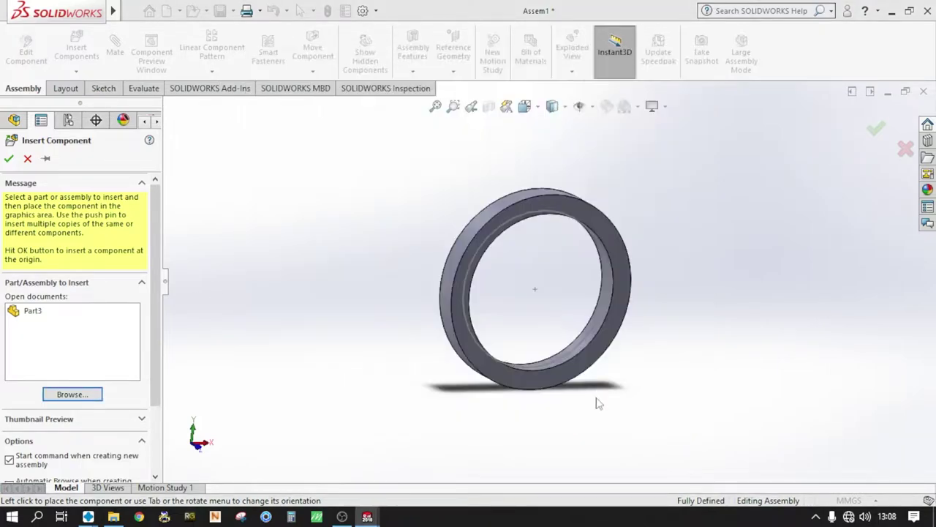
{"action": "scroll", "coordinate": [545, 245], "scroll_direction": "down", "scroll_amount": 1}
{"action": "scroll", "coordinate": [521, 300], "scroll_direction": "down", "scroll_amount": 2}
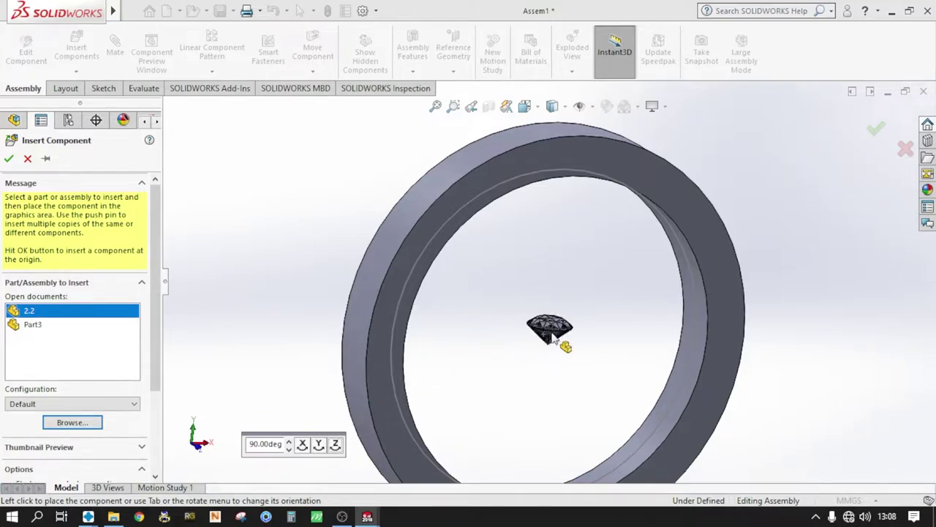
{"action": "left_click", "coordinate": [564, 322]}
{"action": "middle_click_drag", "start_coordinate": [499, 305], "coordinate": [548, 318]}
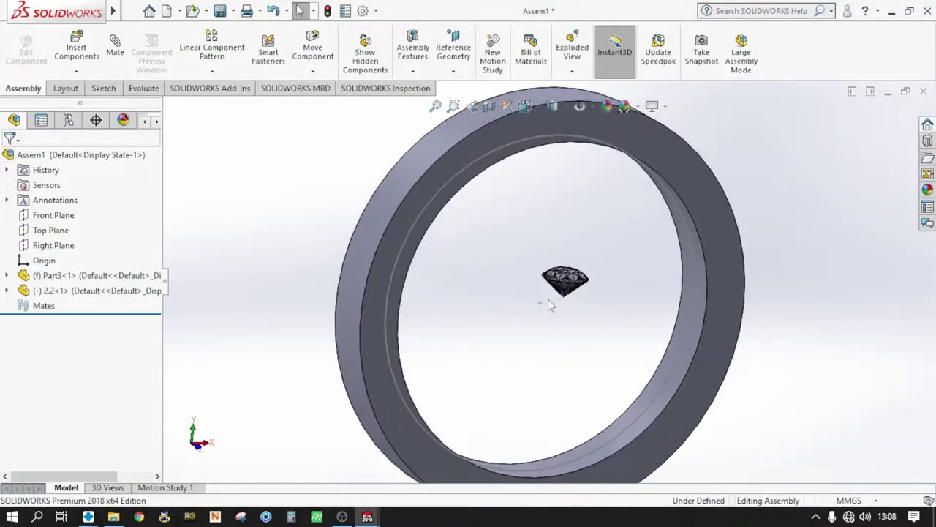
Step: Select the Top Plane of diamond 2.2<1>, then cancel the first mate attempt
{"action": "left_click", "coordinate": [7, 290]}
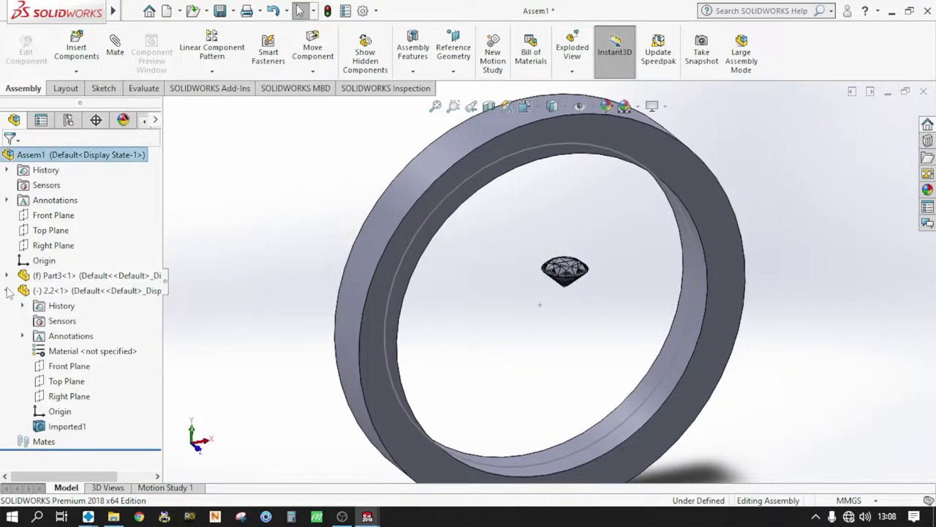
{"action": "left_click", "coordinate": [70, 383]}
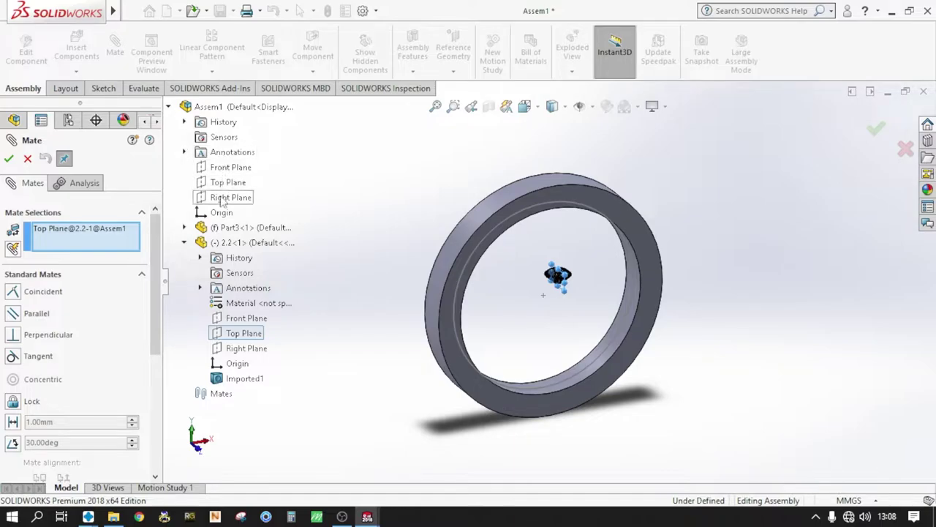
{"action": "scroll", "coordinate": [578, 292], "scroll_direction": "down", "scroll_amount": 5}
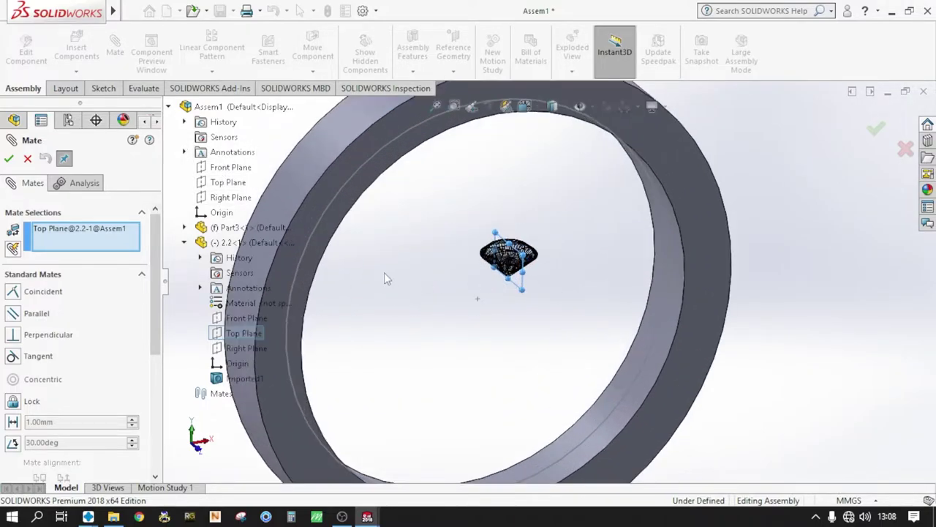
{"action": "scroll", "coordinate": [486, 287], "scroll_direction": "up", "scroll_amount": 3}
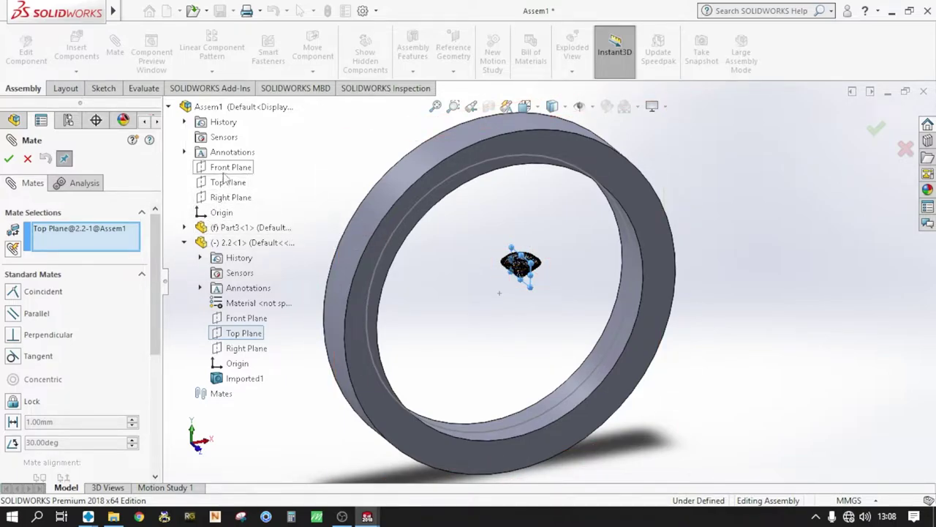
{"action": "left_click", "coordinate": [27, 158]}
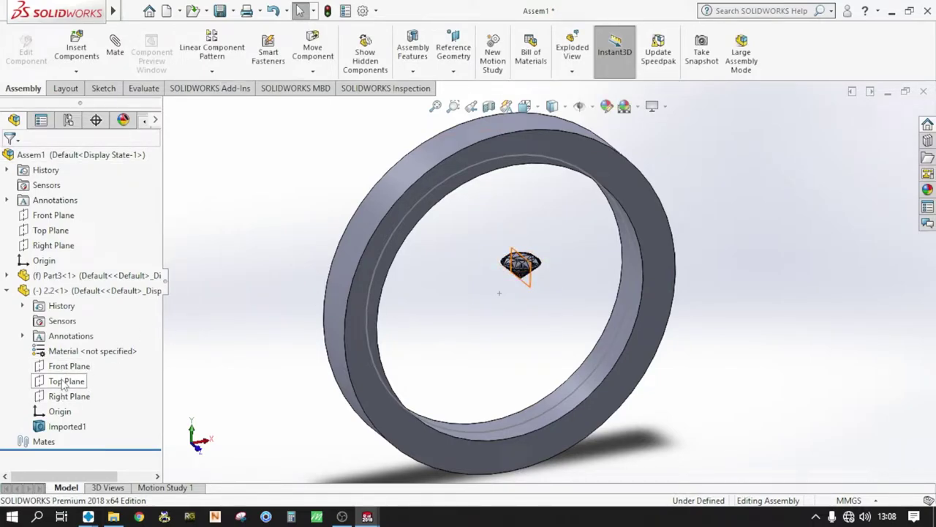
Step: Try mating the diamond's Top Plane to Assem1's Top Plane, declining the low-memory warning
{"action": "left_click", "coordinate": [64, 382]}
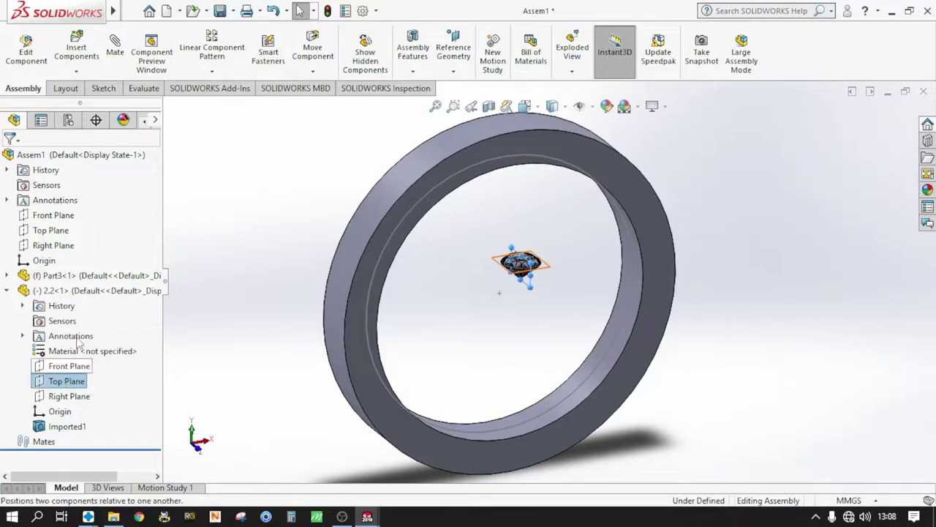
{"action": "key", "text": "m"}
{"action": "left_click", "coordinate": [168, 107]}
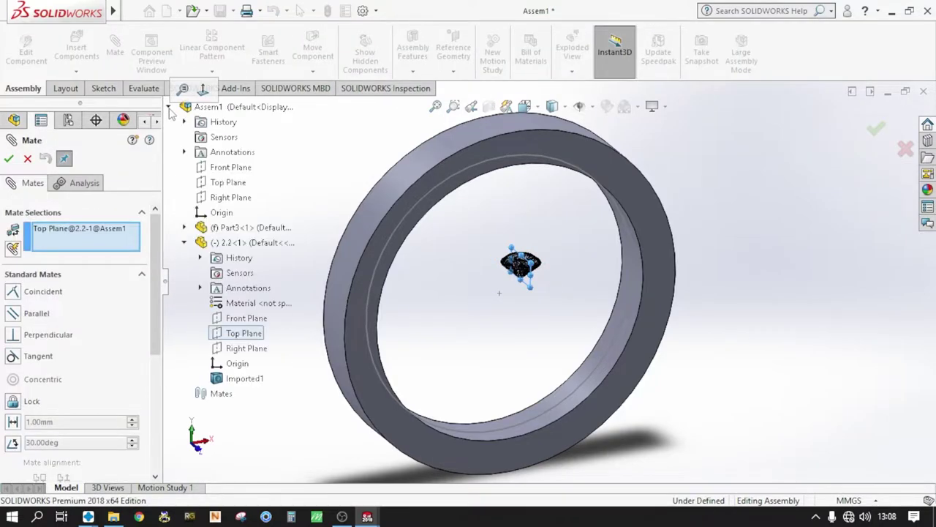
{"action": "left_click", "coordinate": [217, 185]}
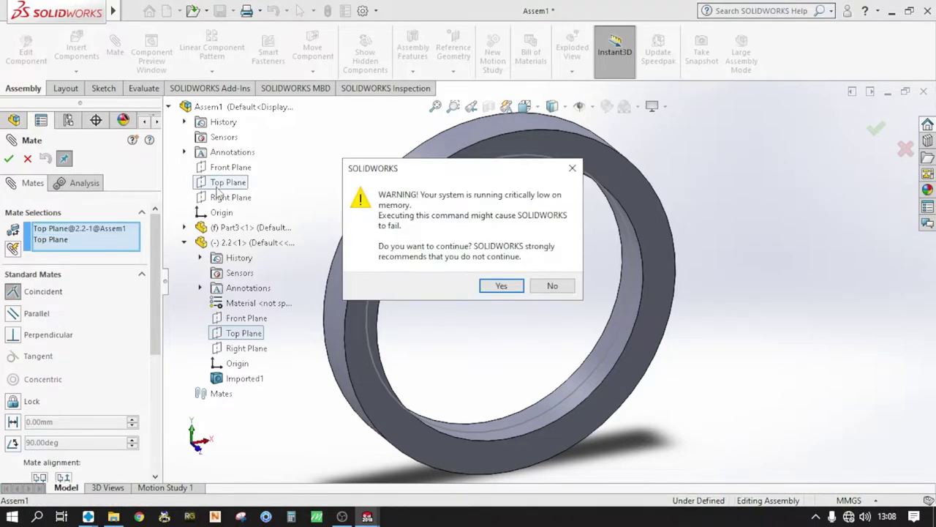
{"action": "left_click", "coordinate": [554, 288]}
Step: Start a mate with the ring's Right Plane, then cancel it without adding anything
{"action": "left_click", "coordinate": [185, 228]}
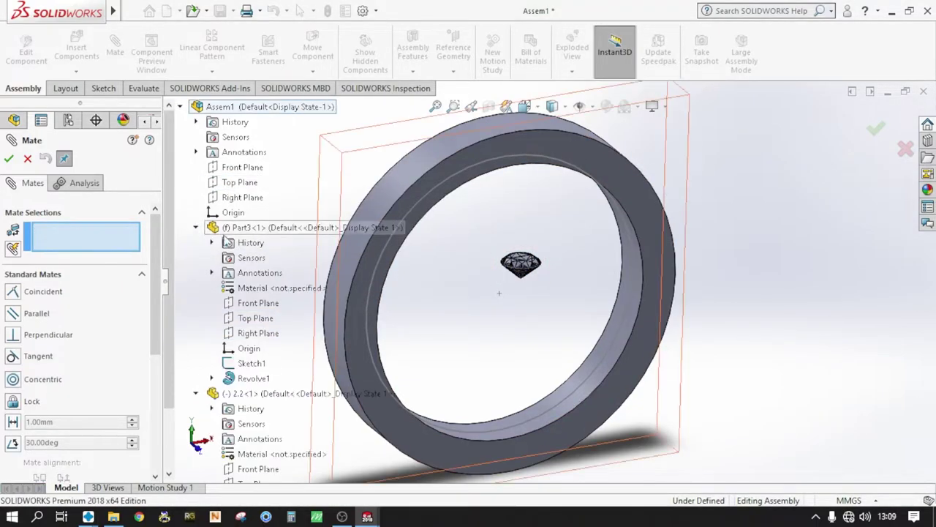
{"action": "left_click", "coordinate": [248, 333]}
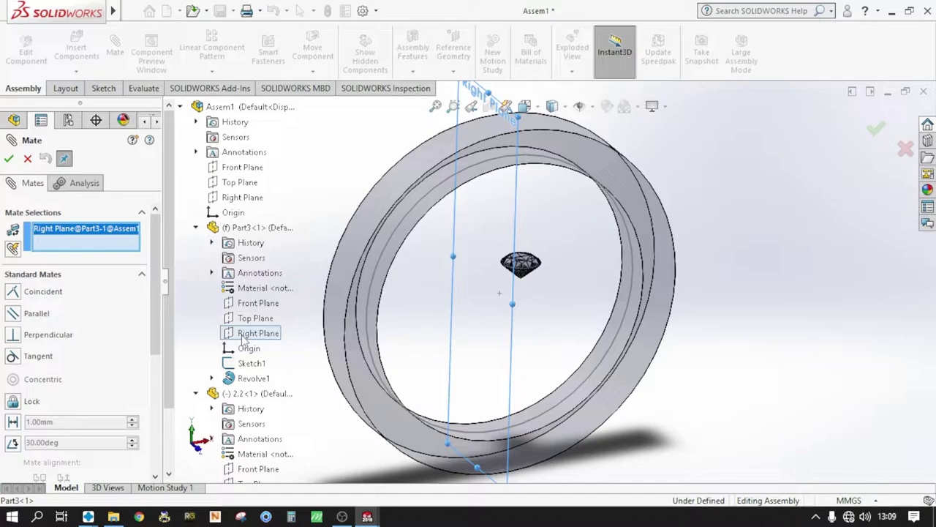
{"action": "left_click", "coordinate": [31, 162]}
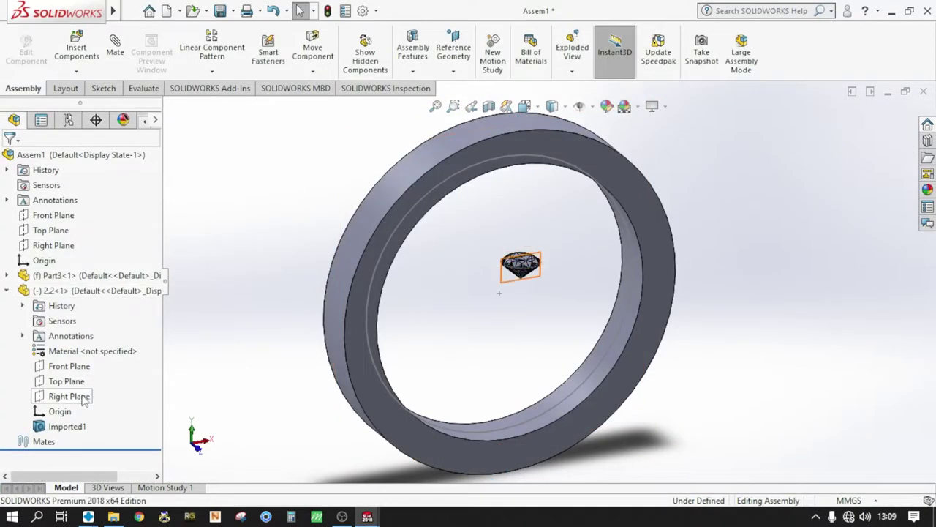
Step: Select the diamond 2.2 component and turn the assembly to the Front view
{"action": "left_click", "coordinate": [99, 290]}
{"action": "right_click", "coordinate": [102, 290]}
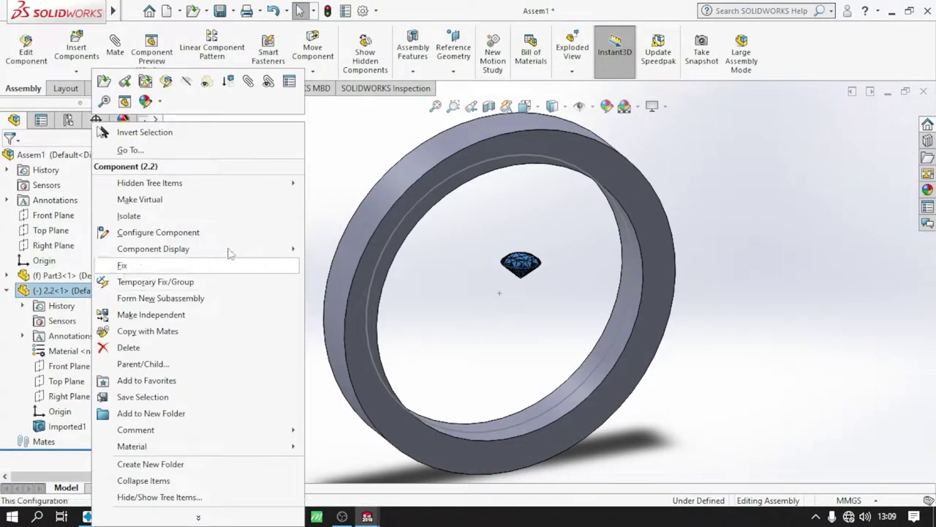
{"action": "left_click", "coordinate": [347, 185]}
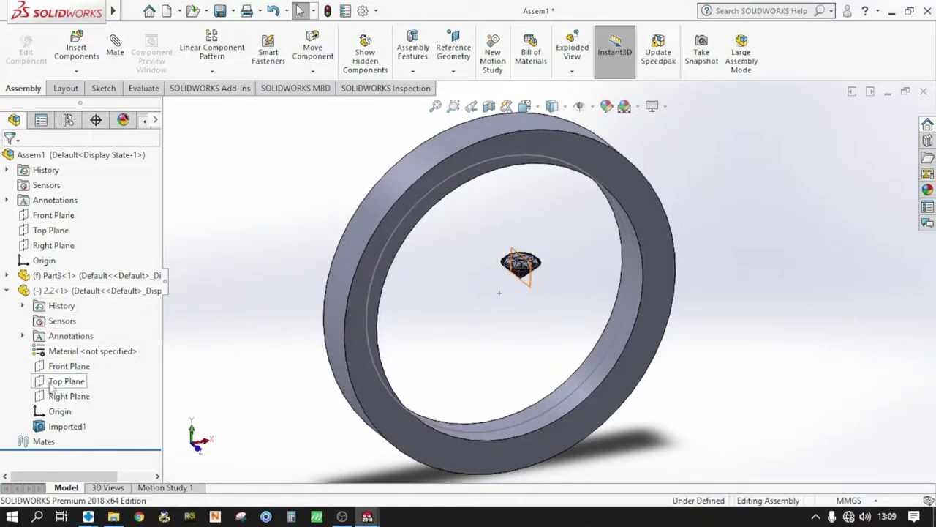
{"action": "mouse_move", "coordinate": [480, 333]}
{"action": "middle_mouse_down"}
{"action": "mouse_move", "coordinate": [478, 275]}
{"action": "mouse_move", "coordinate": [543, 271]}
{"action": "mouse_move", "coordinate": [535, 334]}
{"action": "mouse_move", "coordinate": [522, 341]}
{"action": "mouse_move", "coordinate": [504, 331]}
{"action": "middle_mouse_up"}
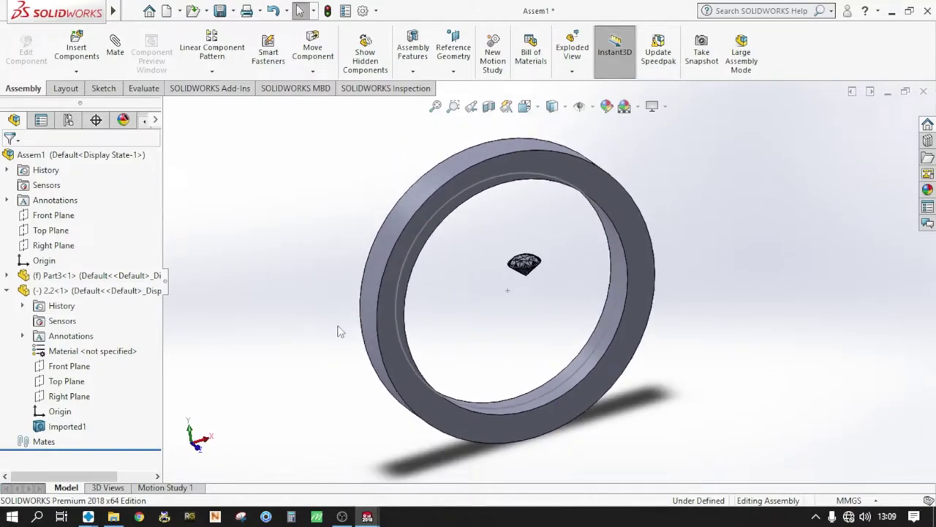
{"action": "key", "text": "ctrl+1"}
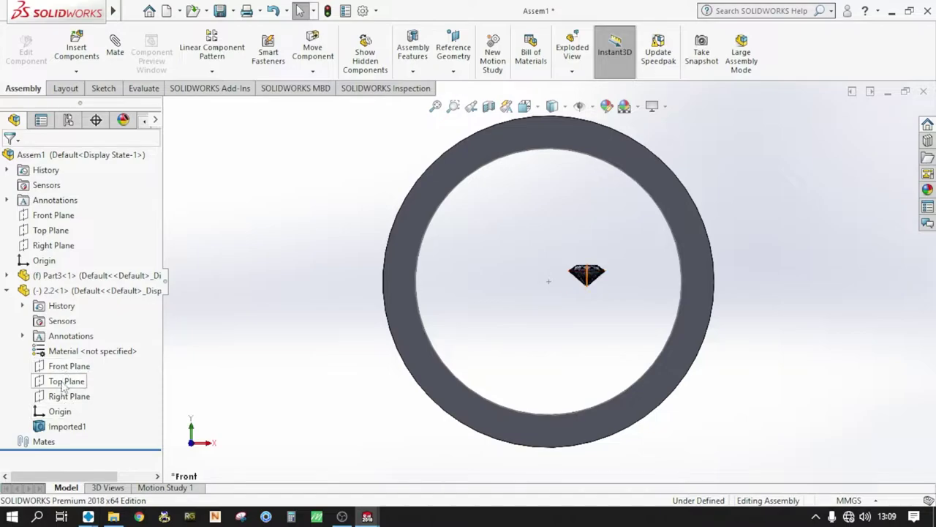
Step: Mate the diamond's Top Plane coincident with the assembly Right Plane
{"action": "left_click", "coordinate": [63, 385]}
{"action": "left_click", "coordinate": [70, 339]}
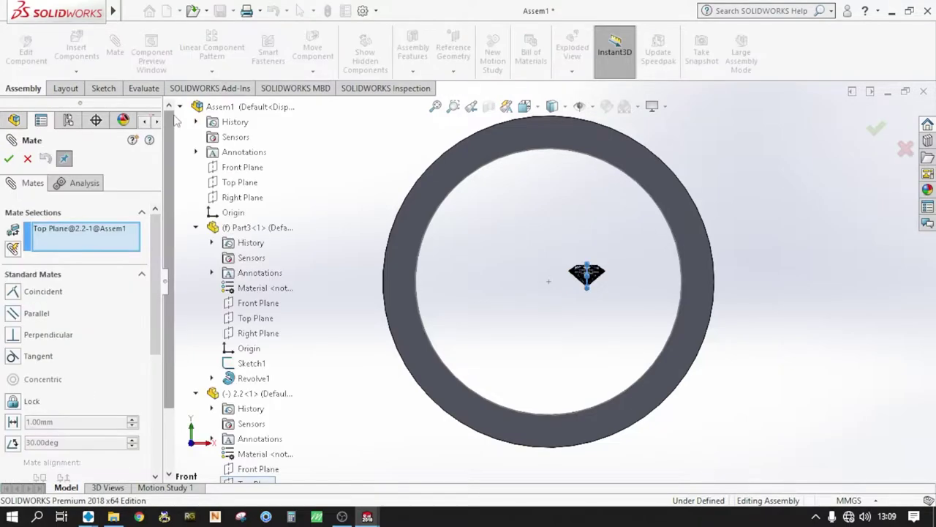
{"action": "left_click", "coordinate": [224, 201]}
{"action": "left_click", "coordinate": [516, 289]}
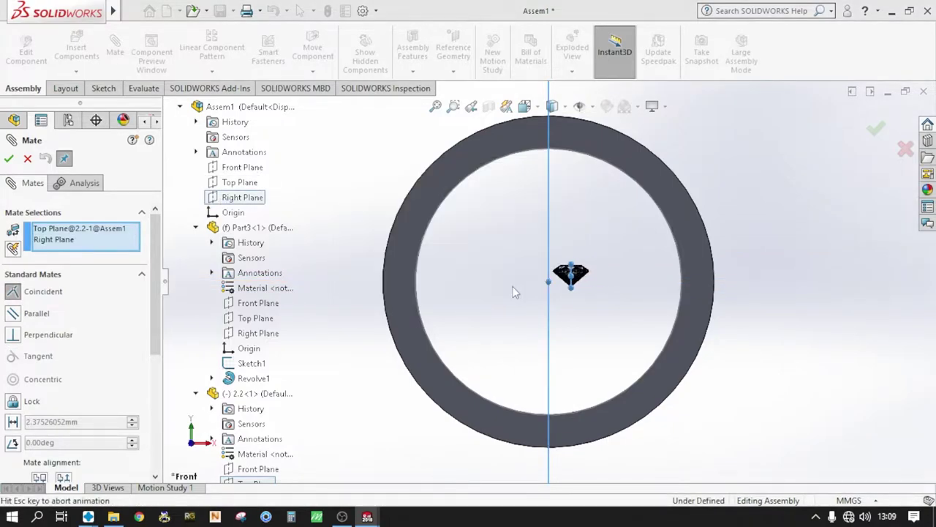
{"action": "left_click", "coordinate": [669, 311]}
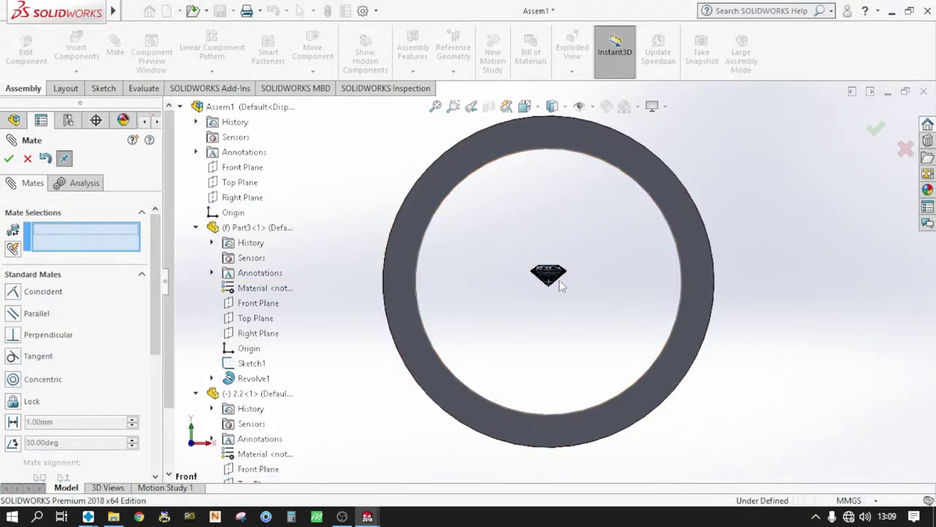
Step: Mate the diamond's Right Plane coincident with the assembly Front Plane
{"action": "mouse_move", "coordinate": [560, 286]}
{"action": "middle_mouse_down"}
{"action": "mouse_move", "coordinate": [529, 283]}
{"action": "mouse_move", "coordinate": [554, 356]}
{"action": "mouse_move", "coordinate": [546, 360]}
{"action": "middle_mouse_up"}
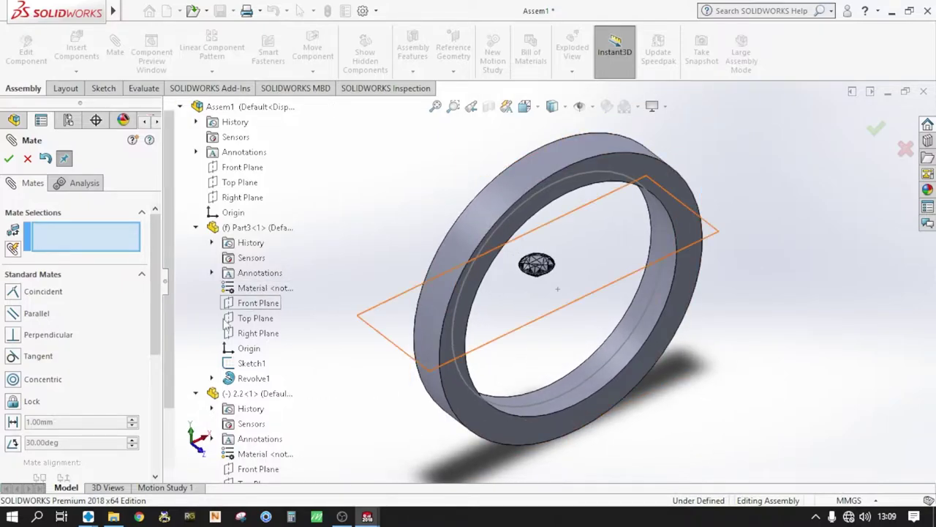
{"action": "scroll", "coordinate": [256, 351], "scroll_direction": "down", "scroll_amount": 2}
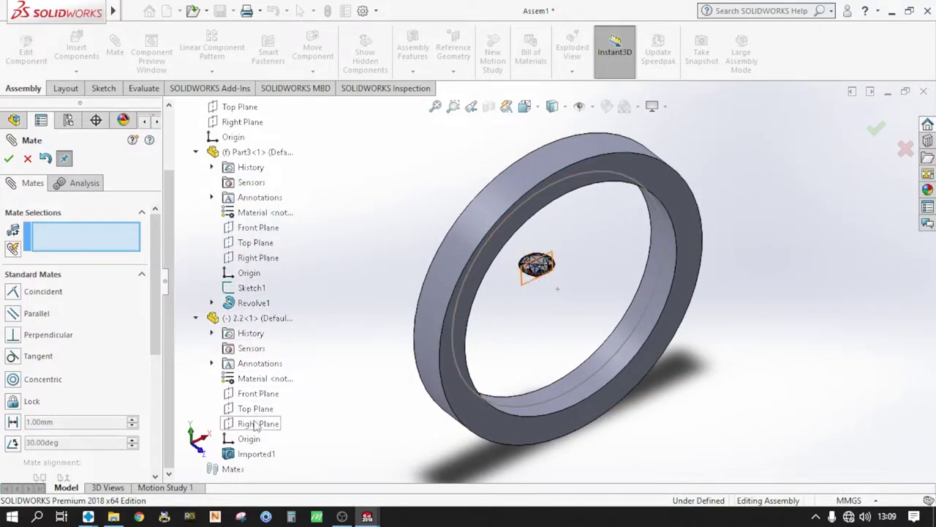
{"action": "left_click", "coordinate": [255, 424]}
{"action": "scroll", "coordinate": [249, 366], "scroll_direction": "up", "scroll_amount": 2}
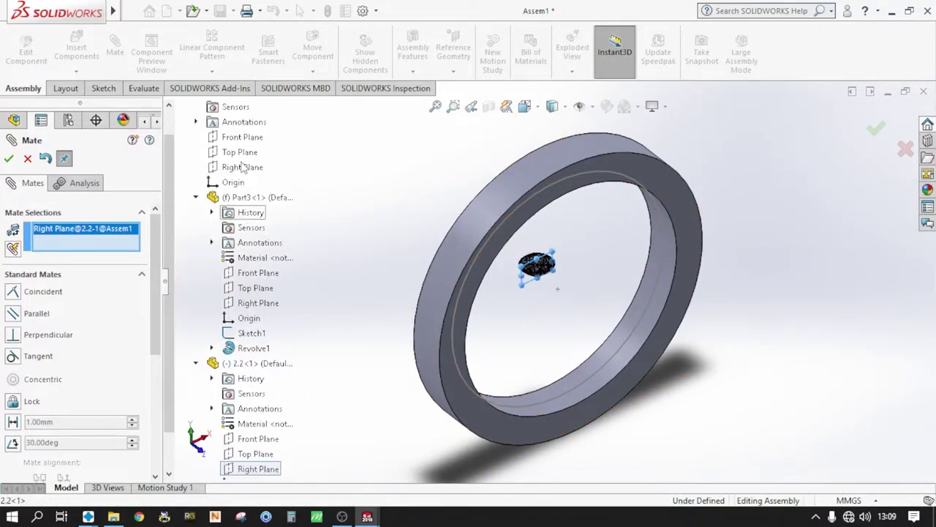
{"action": "scroll", "coordinate": [237, 177], "scroll_direction": "up", "scroll_amount": 3}
{"action": "left_click", "coordinate": [242, 169]}
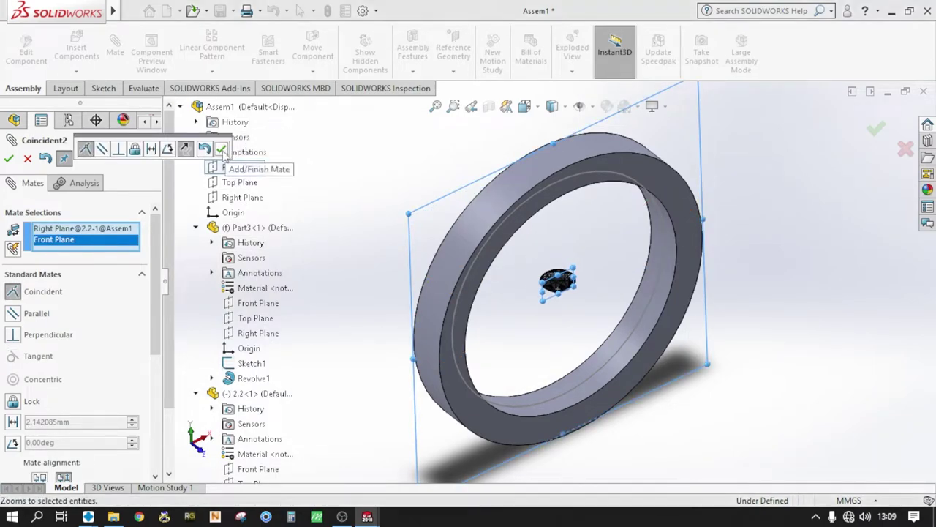
{"action": "left_click", "coordinate": [222, 149]}
Step: Close the Mate tool and rotate the diamond upright using Move with Triad
{"action": "left_click", "coordinate": [9, 160]}
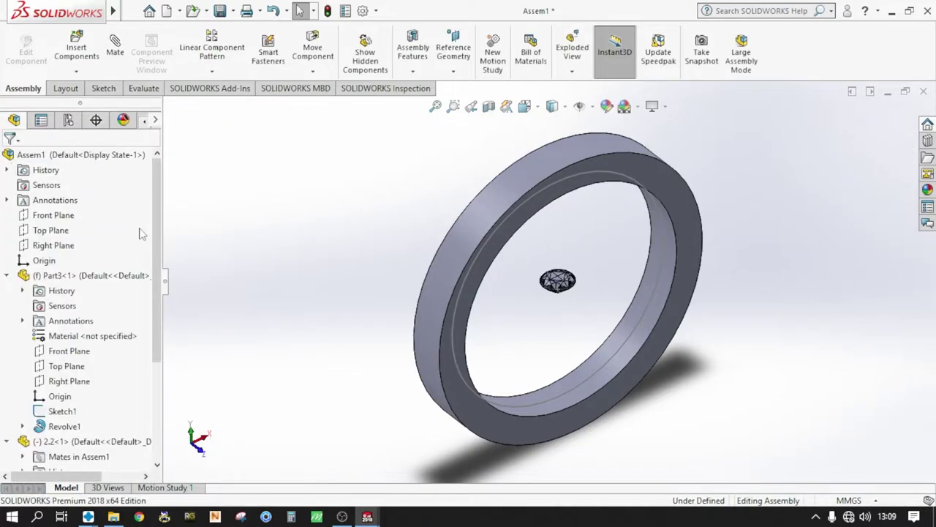
{"action": "left_click", "coordinate": [79, 354]}
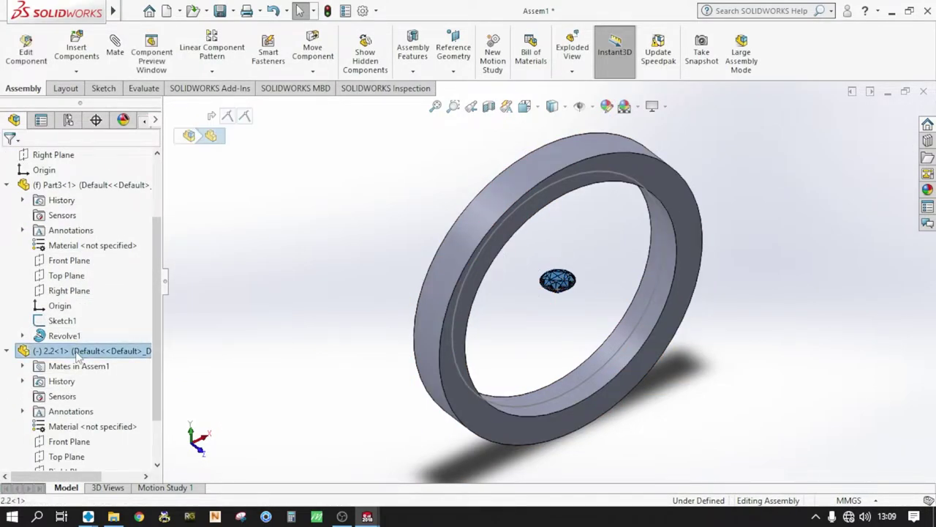
{"action": "right_click", "coordinate": [79, 354]}
{"action": "left_click", "coordinate": [121, 518]}
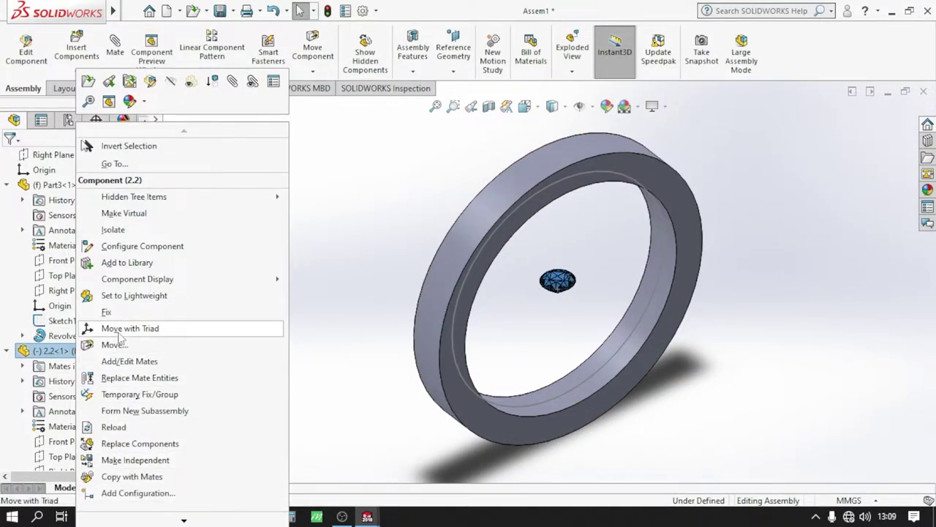
{"action": "left_click", "coordinate": [138, 324]}
{"action": "mouse_move", "coordinate": [592, 316]}
{"action": "left_mouse_down"}
{"action": "mouse_move", "coordinate": [569, 221]}
{"action": "mouse_move", "coordinate": [561, 344]}
{"action": "left_mouse_up"}
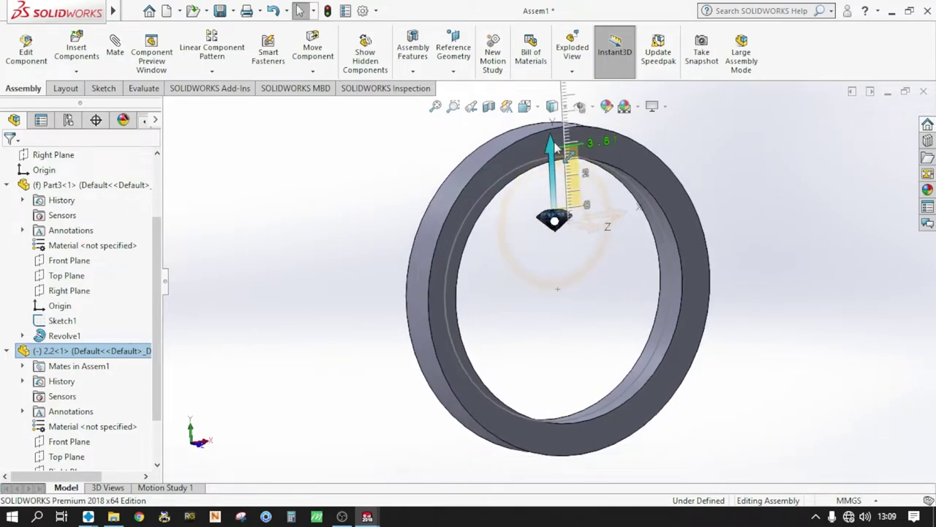
Step: Raise the diamond along Y until it sits on top of the ring band
{"action": "scroll", "coordinate": [561, 350], "scroll_direction": "down", "scroll_amount": 3}
{"action": "scroll", "coordinate": [538, 291], "scroll_direction": "down", "scroll_amount": 2}
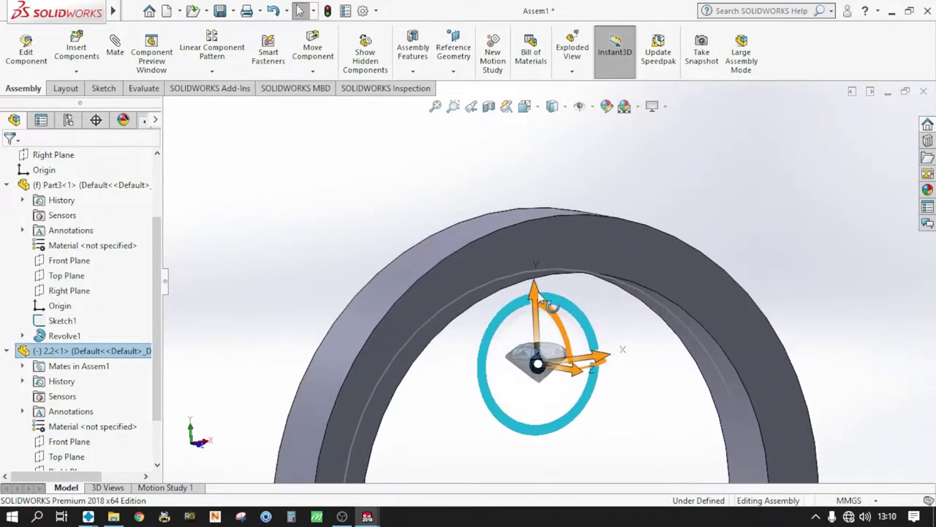
{"action": "mouse_move", "coordinate": [538, 291]}
{"action": "left_mouse_down"}
{"action": "mouse_move", "coordinate": [560, 152]}
{"action": "mouse_move", "coordinate": [566, 161]}
{"action": "left_mouse_up"}
{"action": "middle_click_drag", "start_coordinate": [565, 160], "coordinate": [472, 226]}
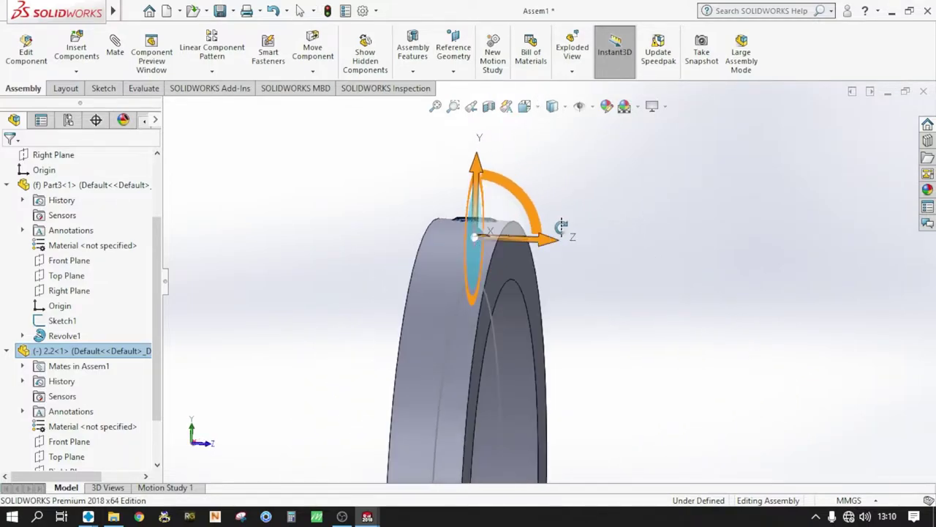
{"action": "left_click_drag", "start_coordinate": [558, 272], "coordinate": [560, 275]}
{"action": "mouse_move", "coordinate": [560, 274]}
{"action": "middle_mouse_down"}
{"action": "mouse_move", "coordinate": [471, 300]}
{"action": "mouse_move", "coordinate": [564, 324]}
{"action": "mouse_move", "coordinate": [547, 345]}
{"action": "middle_mouse_up"}
{"action": "key", "text": "ctrl+s"}
Step: Rebuild the assembly and save it to the Desktop as 'Assem 3'
{"action": "left_click", "coordinate": [422, 220]}
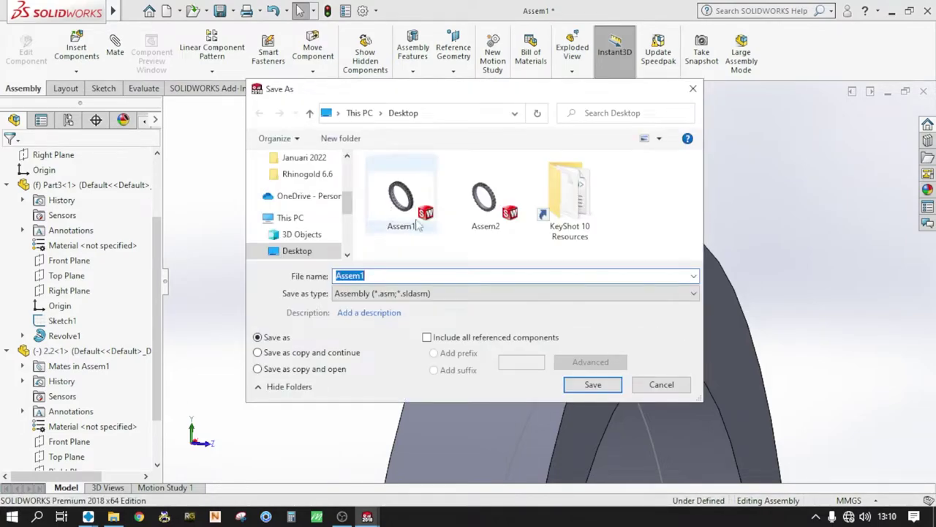
{"action": "key", "text": "BackSpace"}
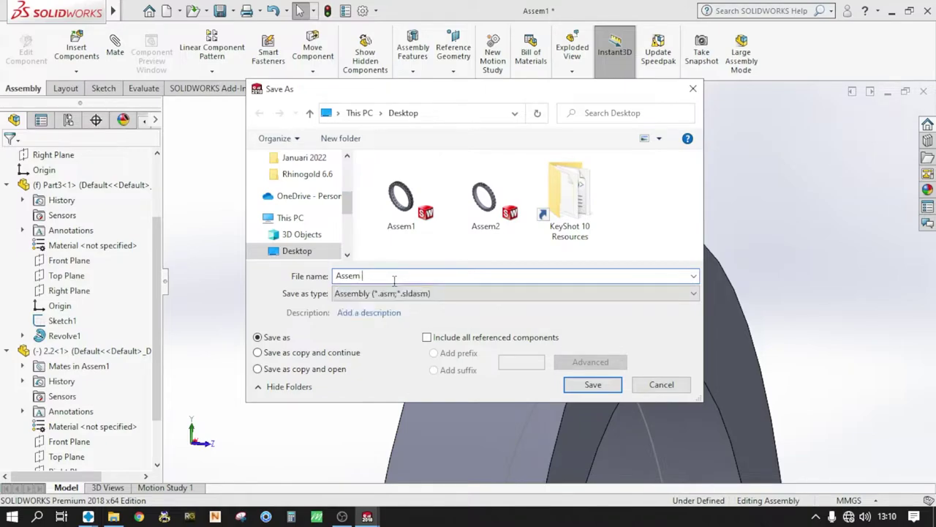
{"action": "type", "text": "3"}
{"action": "left_click", "coordinate": [592, 381]}
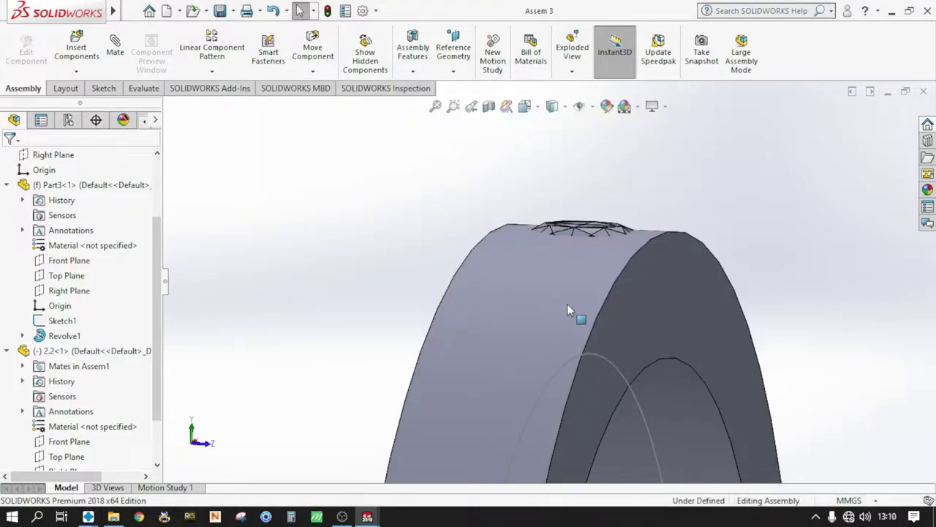
Step: Edit the ring part in place and start Sketch3 on its Right Plane
{"action": "middle_click_drag", "start_coordinate": [570, 299], "coordinate": [517, 248]}
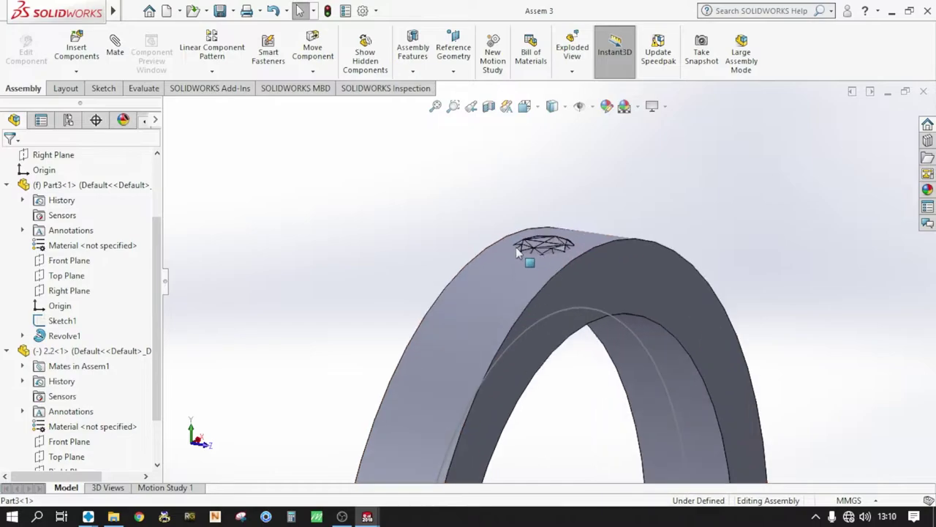
{"action": "left_click", "coordinate": [461, 312]}
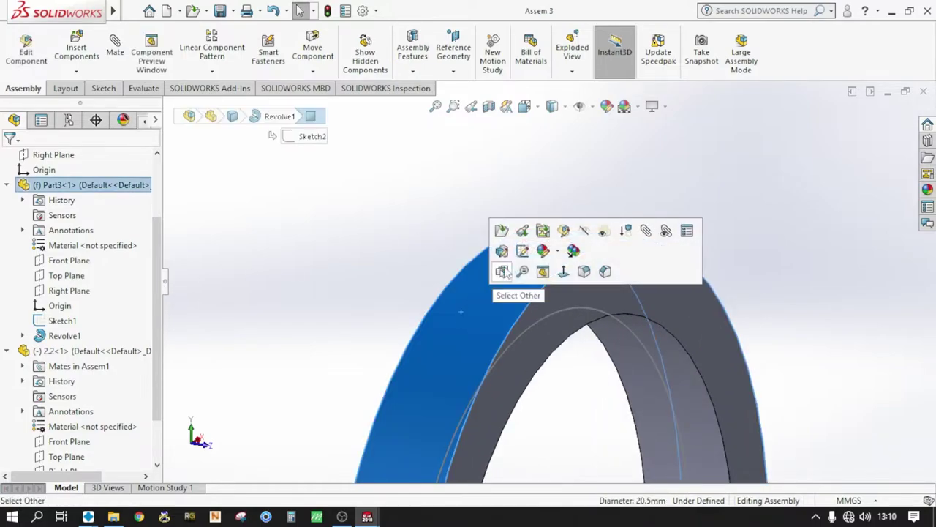
{"action": "left_click", "coordinate": [564, 233]}
{"action": "middle_click_drag", "start_coordinate": [556, 244], "coordinate": [502, 313]}
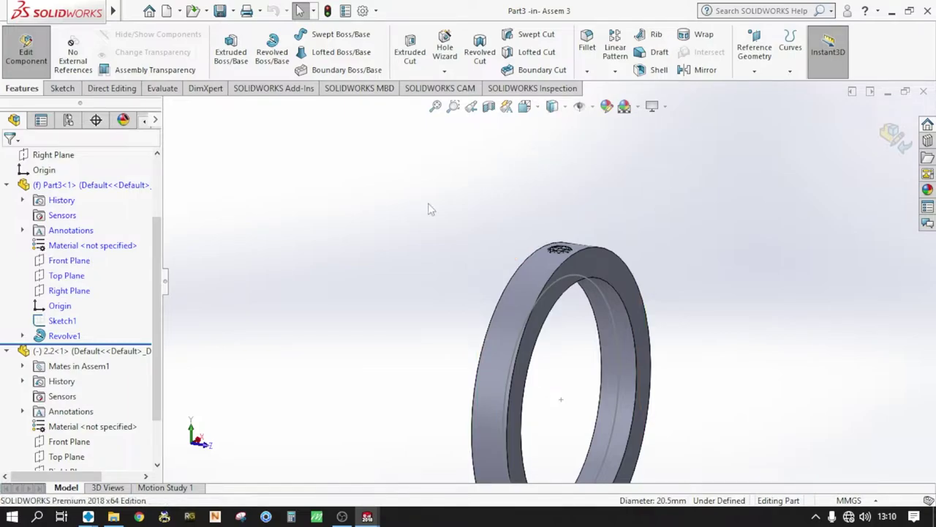
{"action": "left_click", "coordinate": [69, 290]}
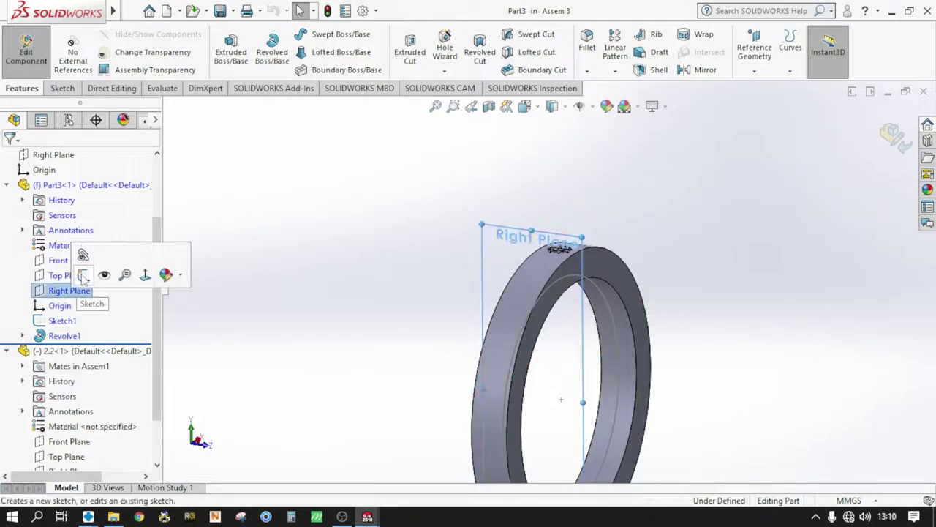
{"action": "left_click", "coordinate": [83, 275]}
Step: Switch to the Right view, briefly toggle a section view off again, and orbit
{"action": "left_click", "coordinate": [552, 107]}
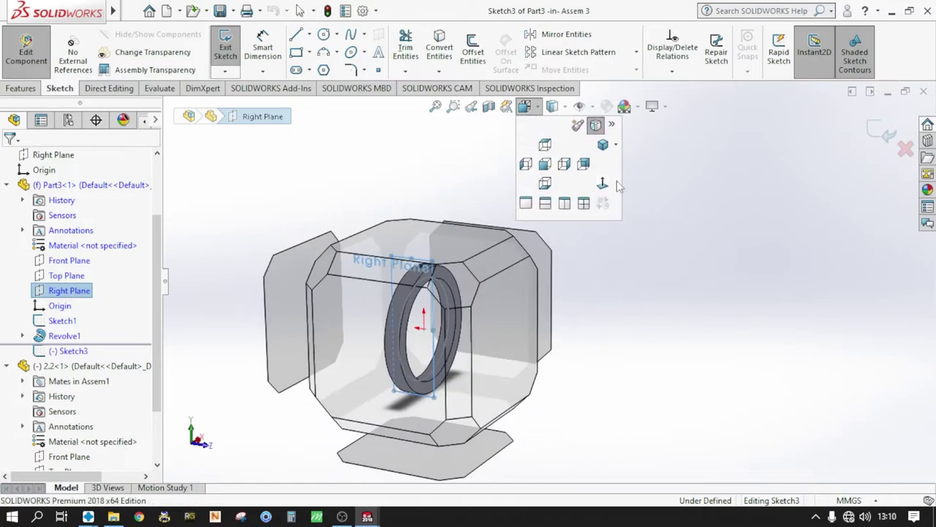
{"action": "left_click", "coordinate": [608, 185]}
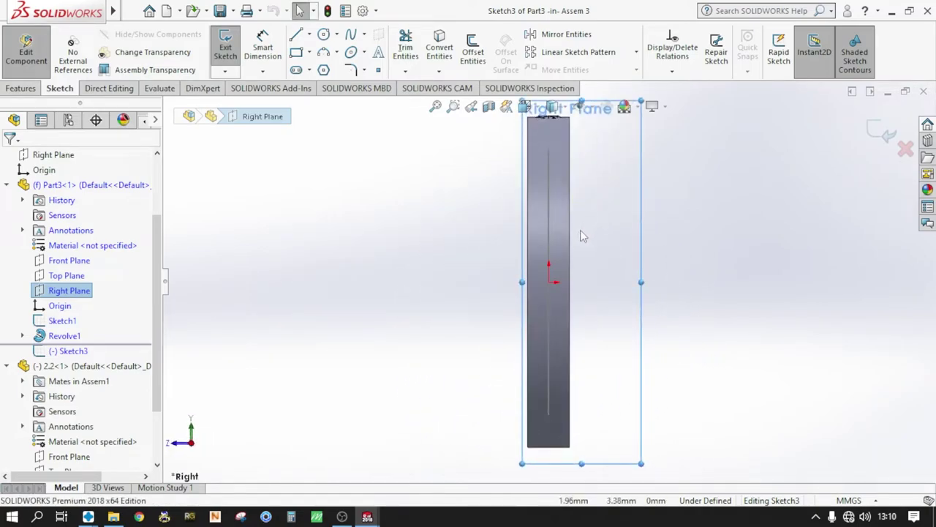
{"action": "scroll", "coordinate": [550, 162], "scroll_direction": "down", "scroll_amount": 3}
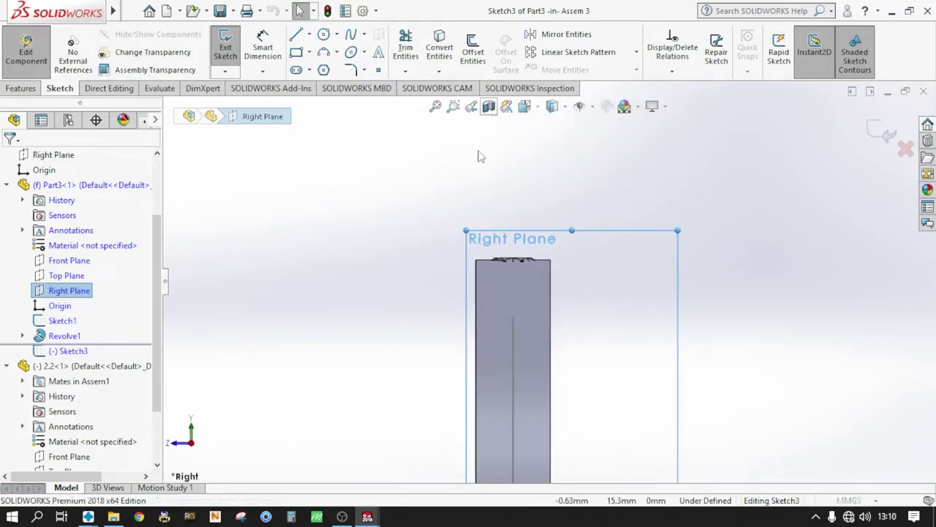
{"action": "left_click", "coordinate": [488, 107]}
{"action": "left_click", "coordinate": [28, 159]}
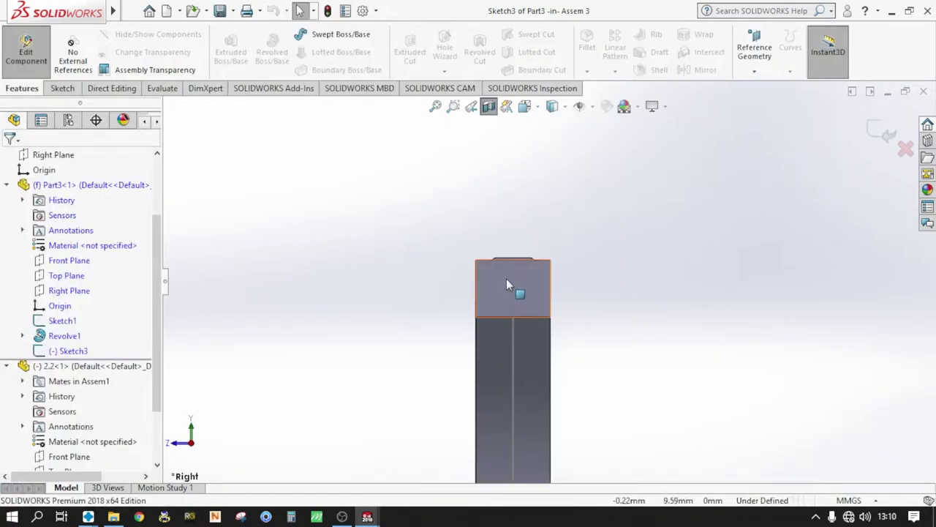
{"action": "scroll", "coordinate": [532, 273], "scroll_direction": "down", "scroll_amount": 3}
{"action": "scroll", "coordinate": [539, 292], "scroll_direction": "up", "scroll_amount": 3}
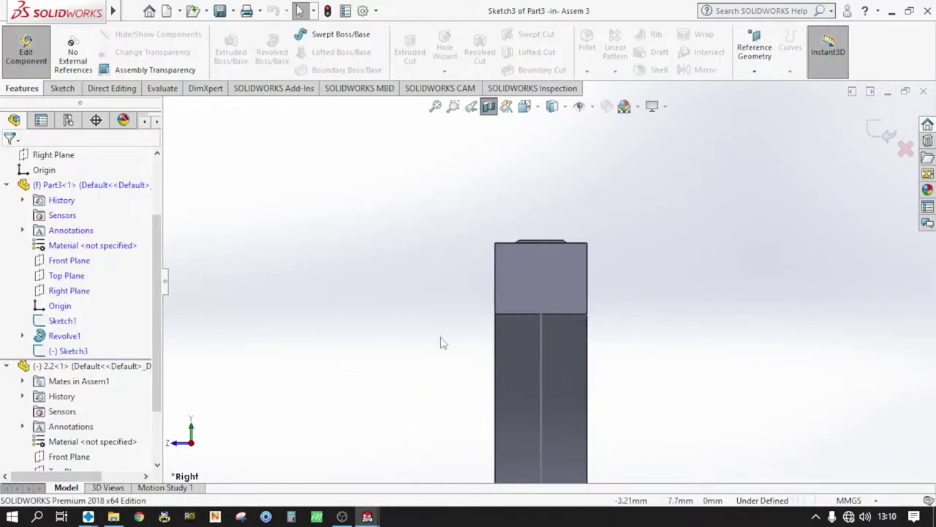
{"action": "mouse_move", "coordinate": [441, 341]}
{"action": "middle_mouse_down"}
{"action": "mouse_move", "coordinate": [487, 336]}
{"action": "mouse_move", "coordinate": [471, 352]}
{"action": "mouse_move", "coordinate": [495, 350]}
{"action": "middle_mouse_up"}
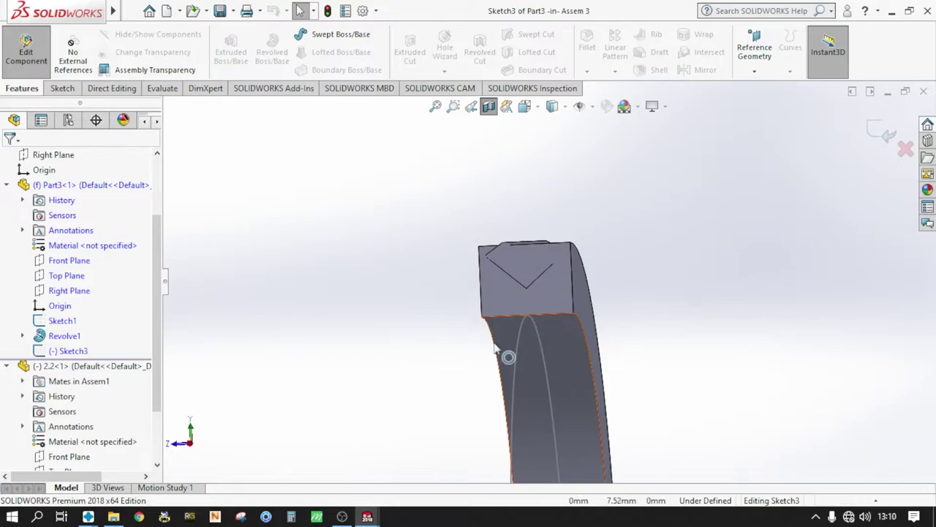
Step: View the part square-on from the right, zoomed on the top trapezoid region, with Sketch tools shown
{"action": "left_click", "coordinate": [525, 106]}
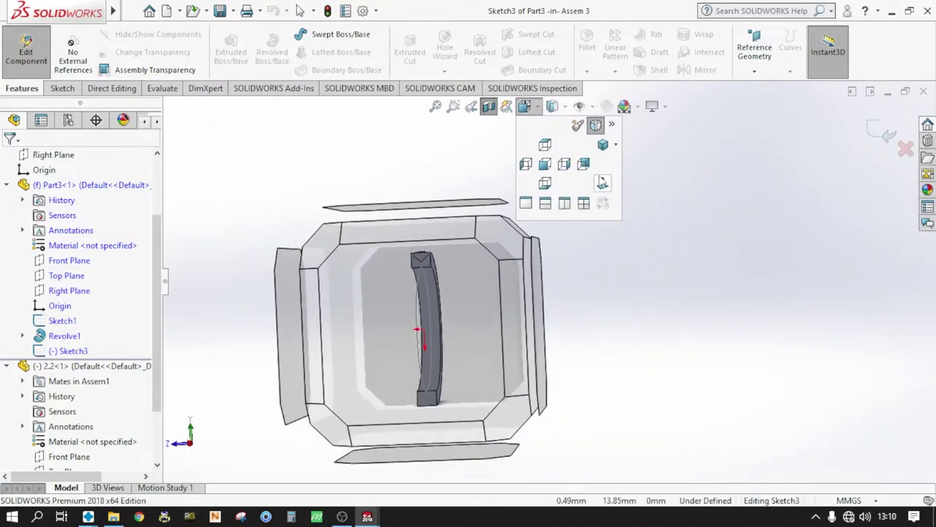
{"action": "left_click", "coordinate": [552, 193]}
{"action": "scroll", "coordinate": [553, 187], "scroll_direction": "down", "scroll_amount": 2}
{"action": "scroll", "coordinate": [559, 292], "scroll_direction": "down", "scroll_amount": 3}
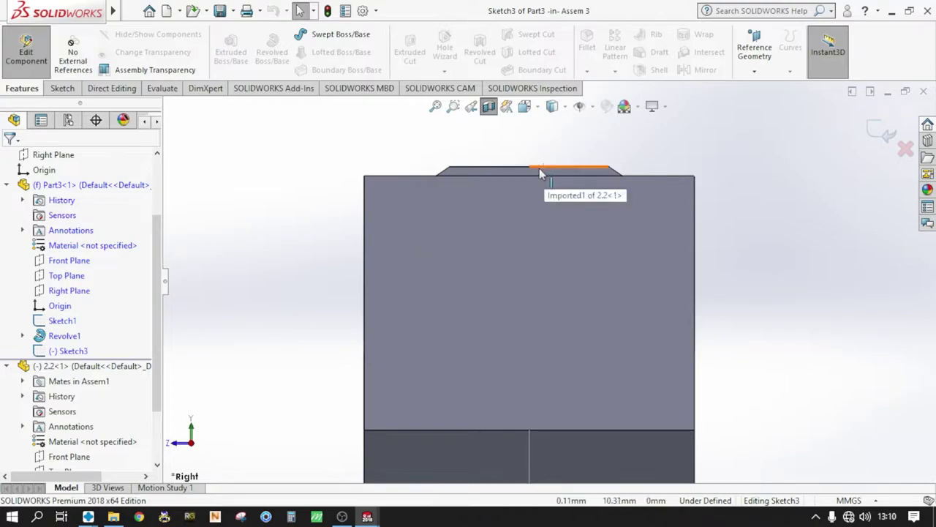
{"action": "left_click", "coordinate": [473, 171]}
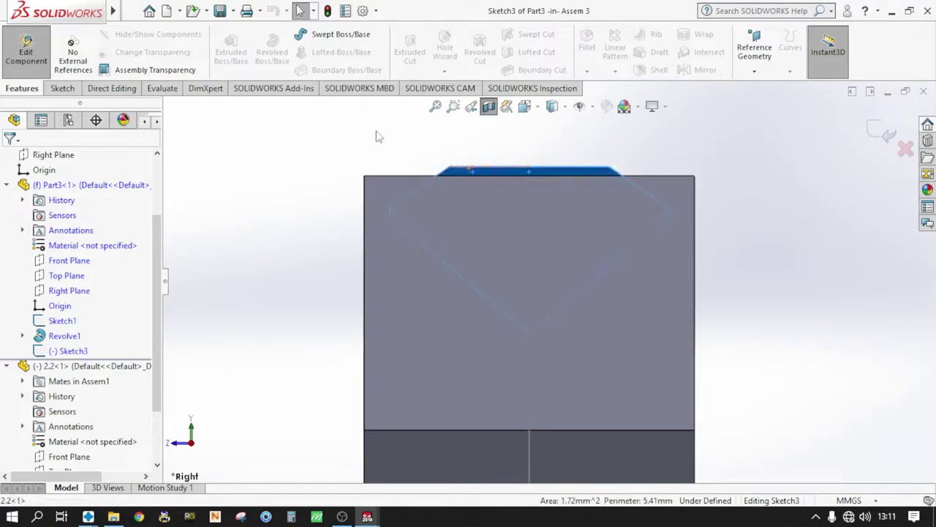
{"action": "scroll", "coordinate": [341, 229], "scroll_direction": "up", "scroll_amount": 2}
{"action": "scroll", "coordinate": [554, 272], "scroll_direction": "down", "scroll_amount": 1}
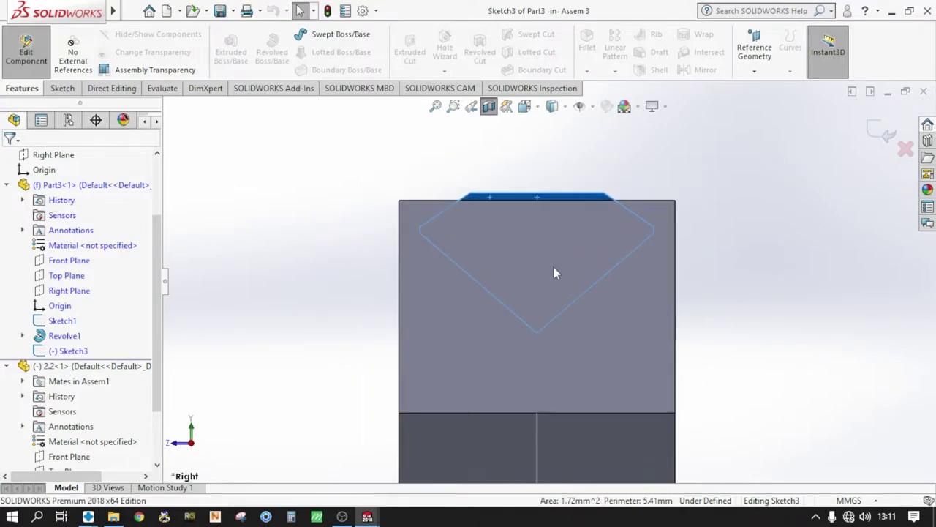
{"action": "left_click", "coordinate": [66, 88]}
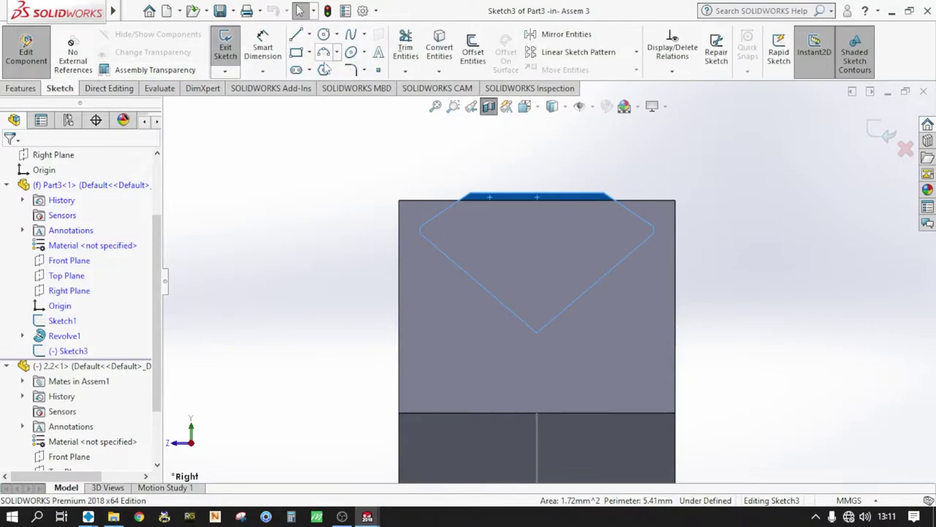
Step: Draw a vertical straight slot across the top of the ring profile
{"action": "left_click", "coordinate": [310, 70]}
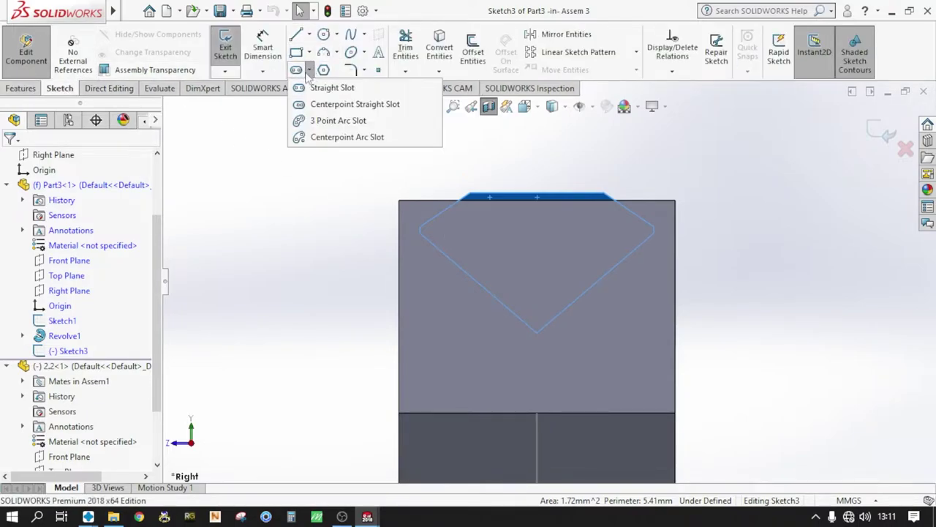
{"action": "left_click", "coordinate": [325, 87]}
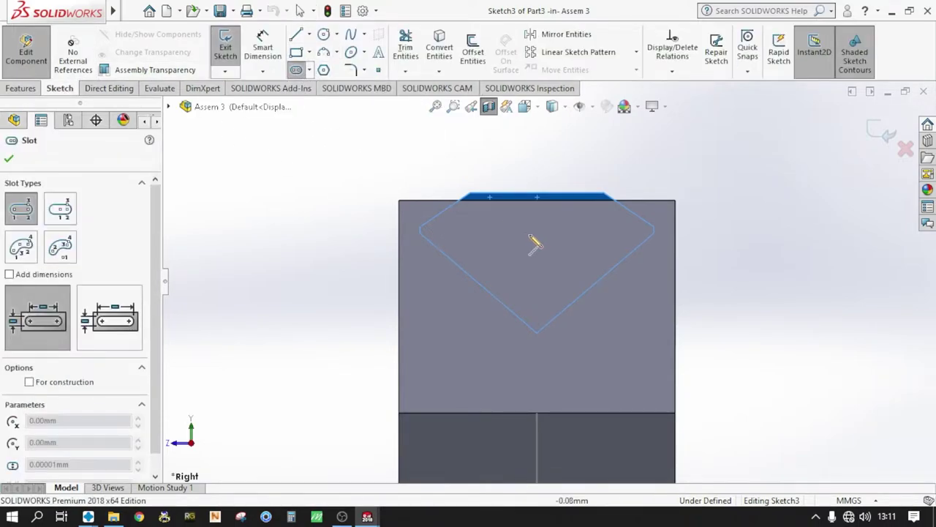
{"action": "left_click", "coordinate": [538, 273]}
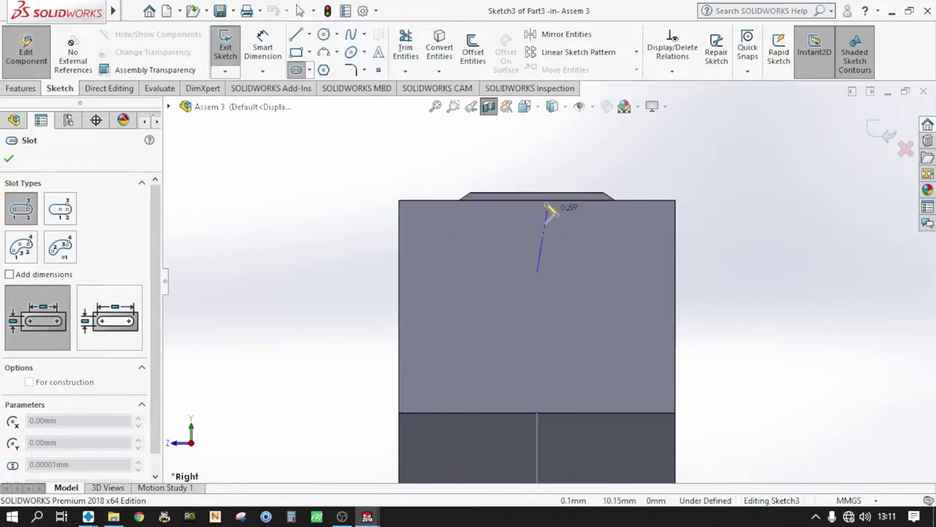
{"action": "left_click", "coordinate": [538, 140]}
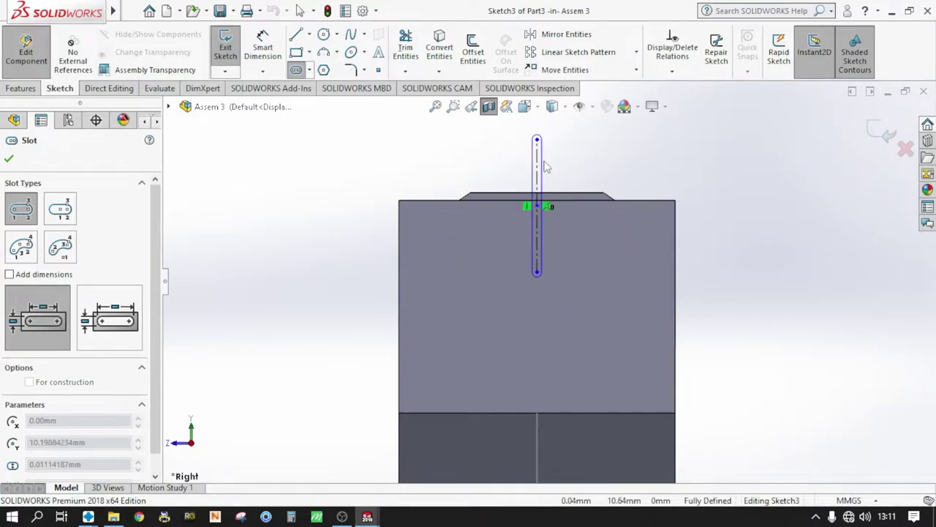
{"action": "left_click", "coordinate": [591, 201]}
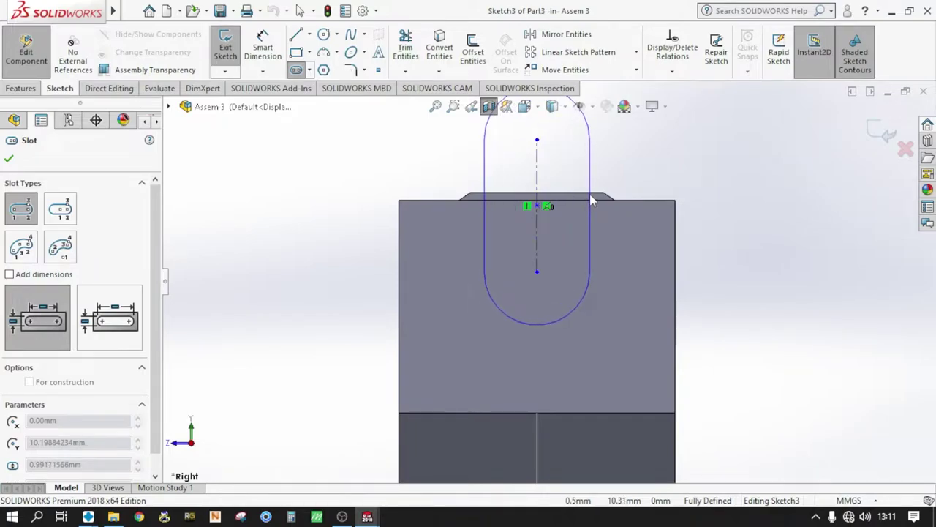
{"action": "left_click", "coordinate": [592, 194]}
Step: Dimension the slot 1.25 mm long and 1.20 mm wide
{"action": "left_click", "coordinate": [263, 47]}
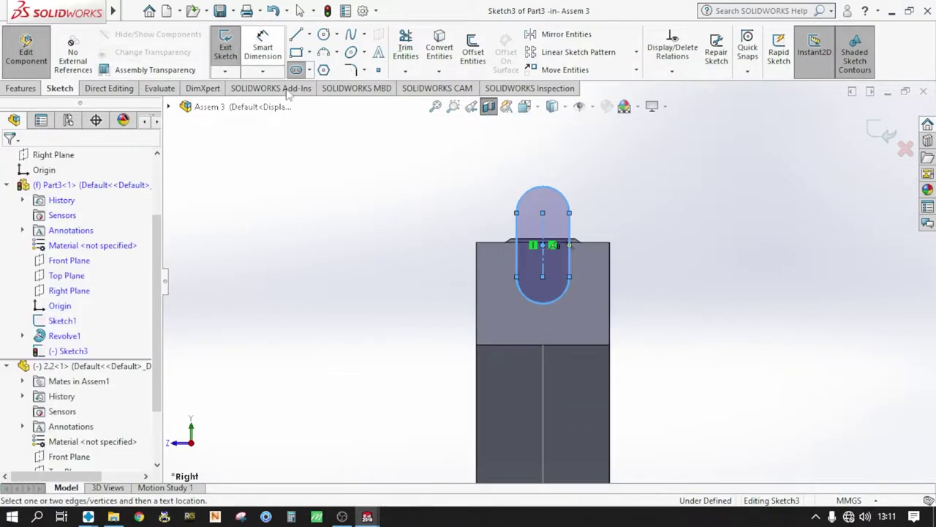
{"action": "scroll", "coordinate": [580, 242], "scroll_direction": "down", "scroll_amount": 2}
{"action": "left_click", "coordinate": [560, 234]}
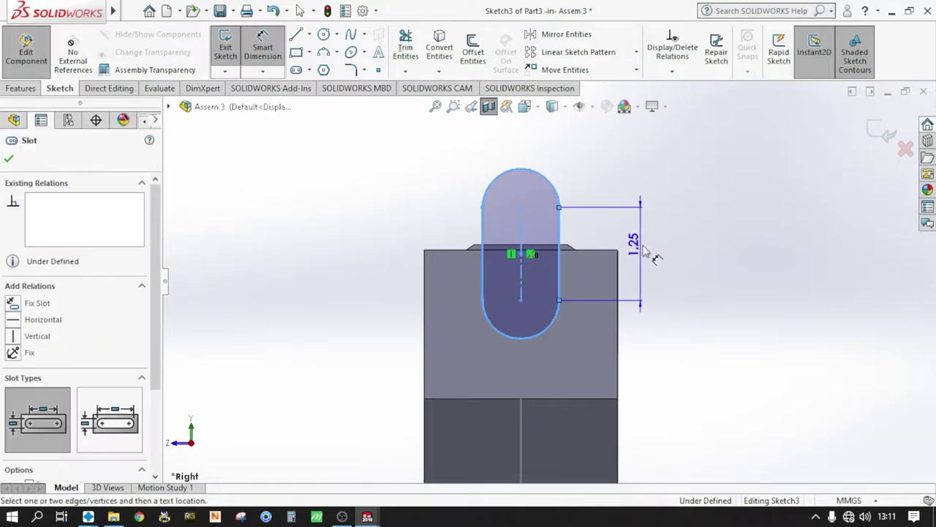
{"action": "left_click", "coordinate": [651, 253]}
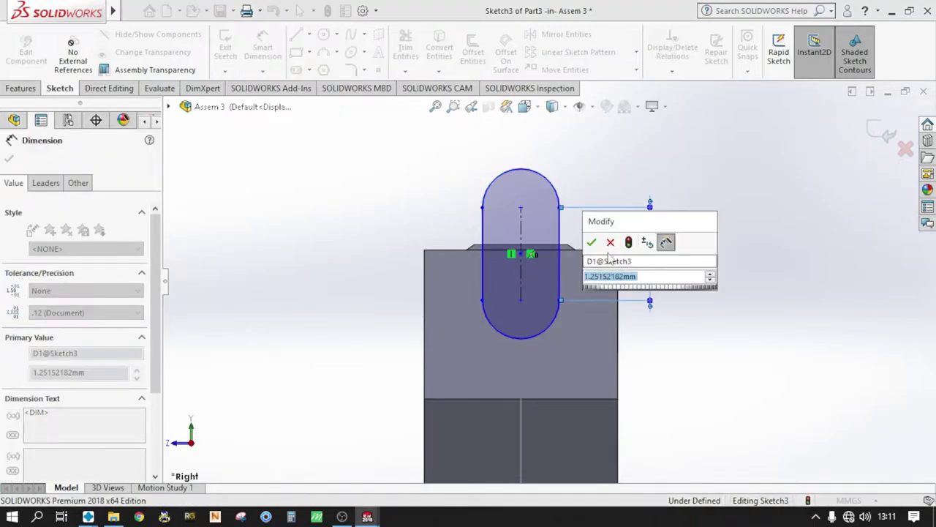
{"action": "left_click", "coordinate": [591, 242]}
{"action": "left_click", "coordinate": [483, 226]}
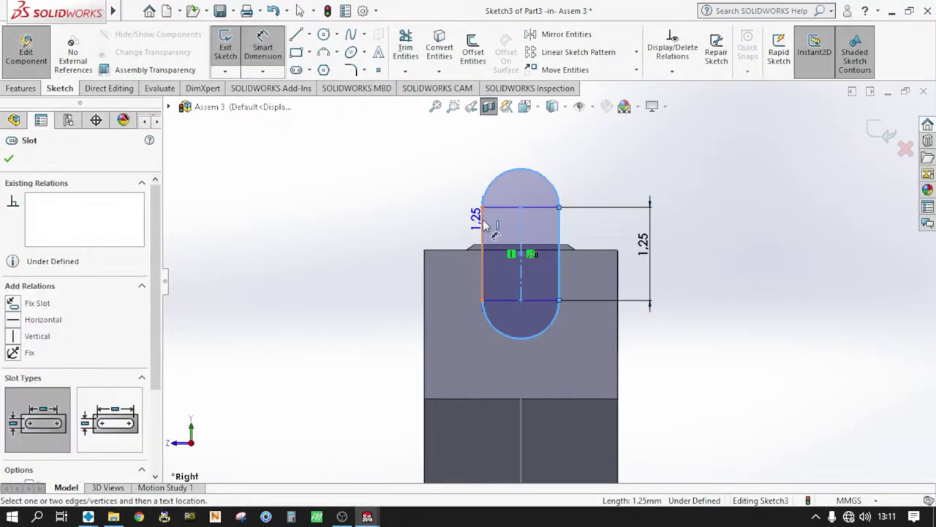
{"action": "key", "text": "z"}
{"action": "left_click", "coordinate": [539, 162]}
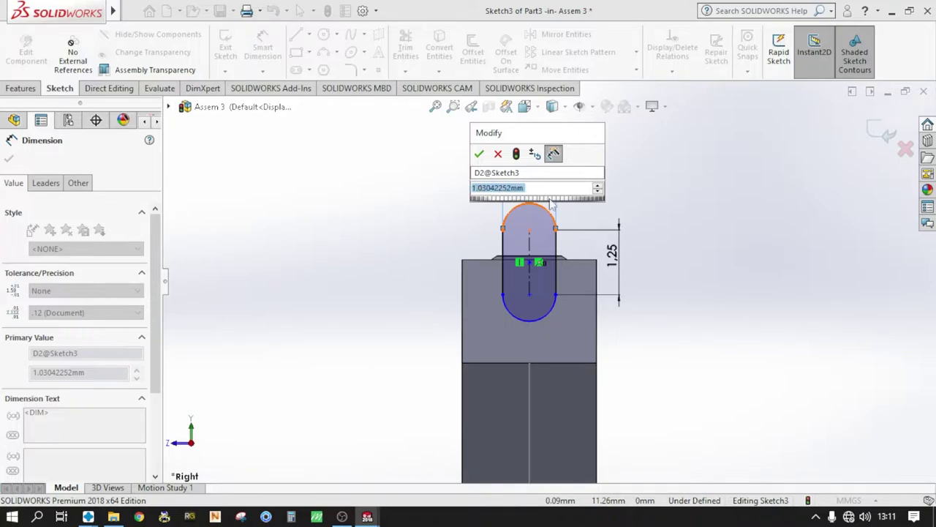
{"action": "type", "text": "1.3"}
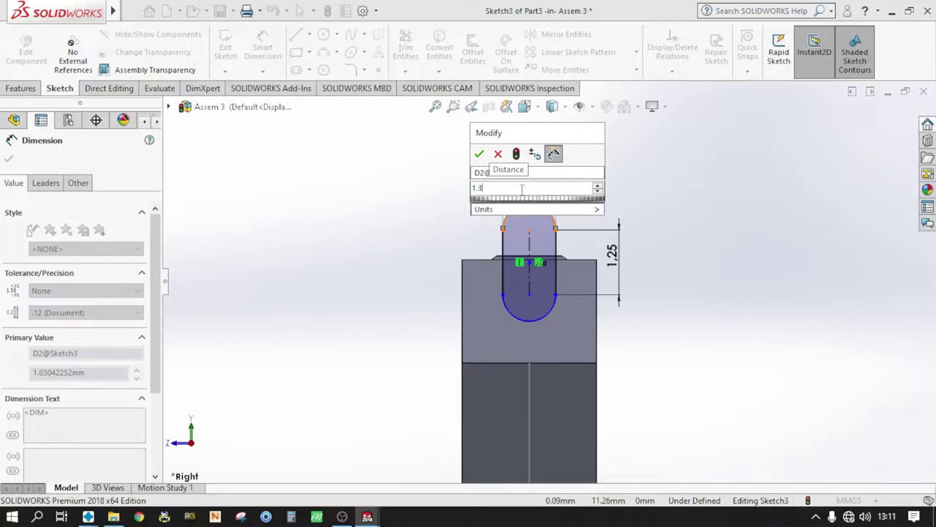
{"action": "left_click", "coordinate": [516, 155]}
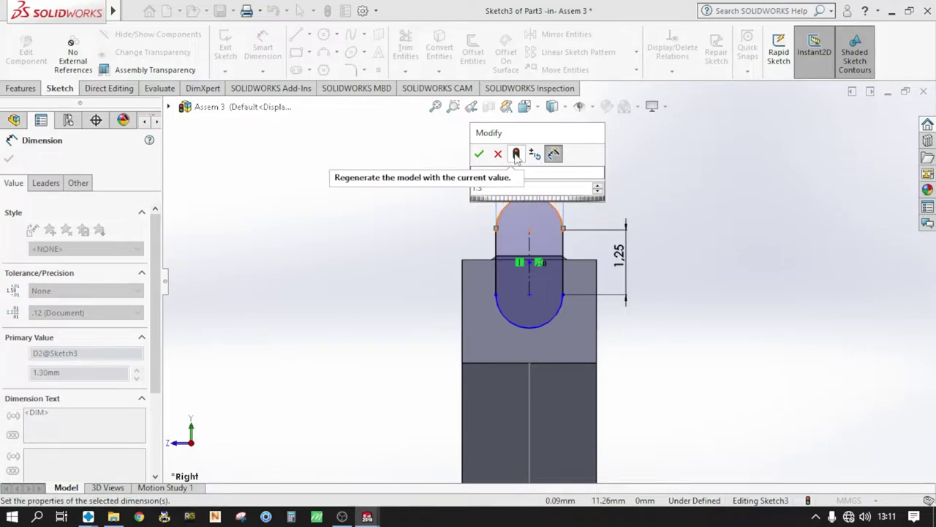
{"action": "type", "text": "2"}
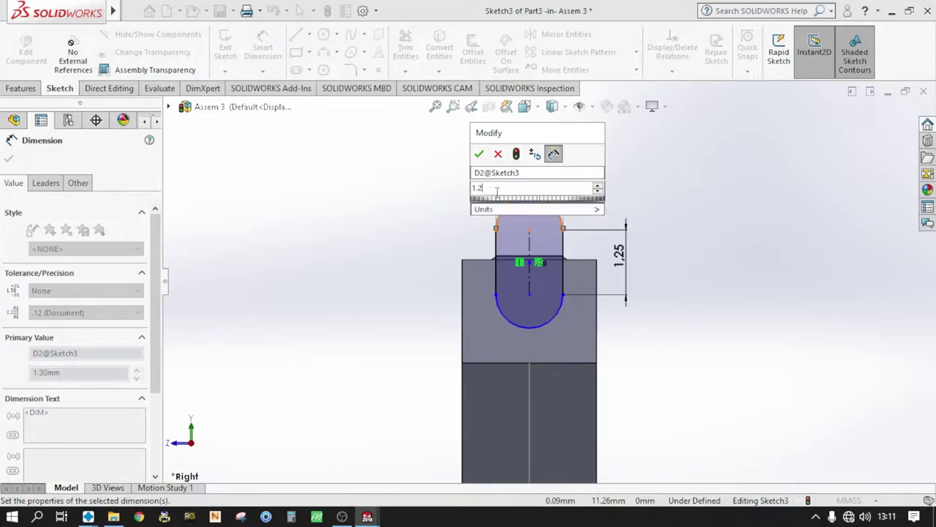
{"action": "key", "text": "Return"}
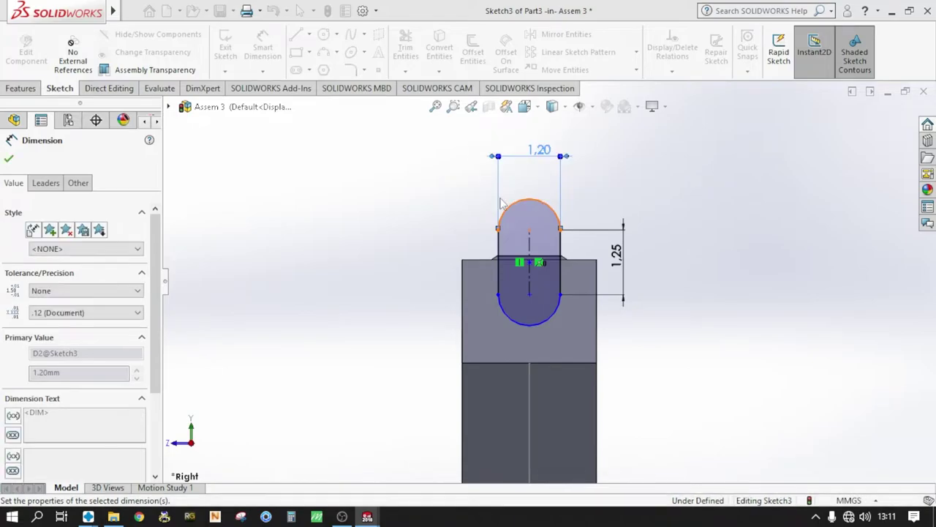
{"action": "scroll", "coordinate": [525, 226], "scroll_direction": "down", "scroll_amount": 1}
{"action": "key", "text": "Escape"}
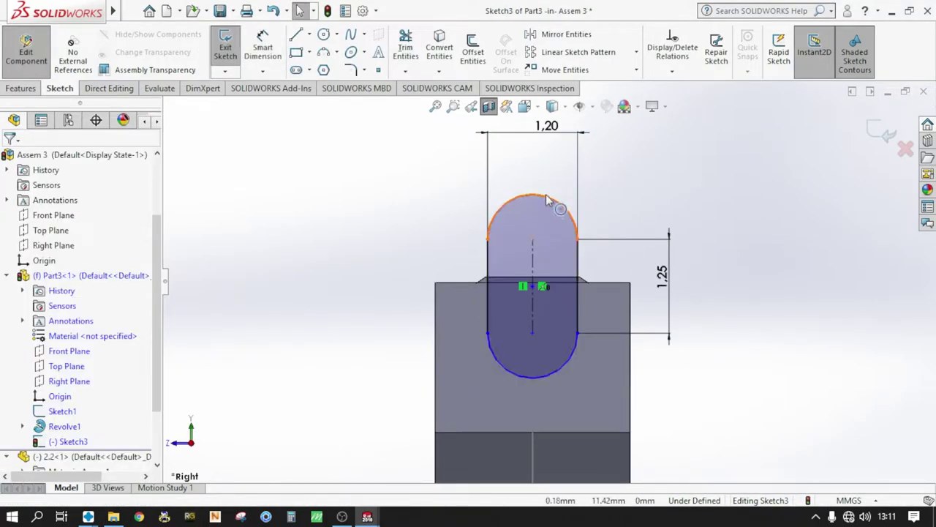
Step: Nudge the slot slightly upward and rotate the view to see the curved ring
{"action": "left_click_drag", "start_coordinate": [545, 199], "coordinate": [545, 178]}
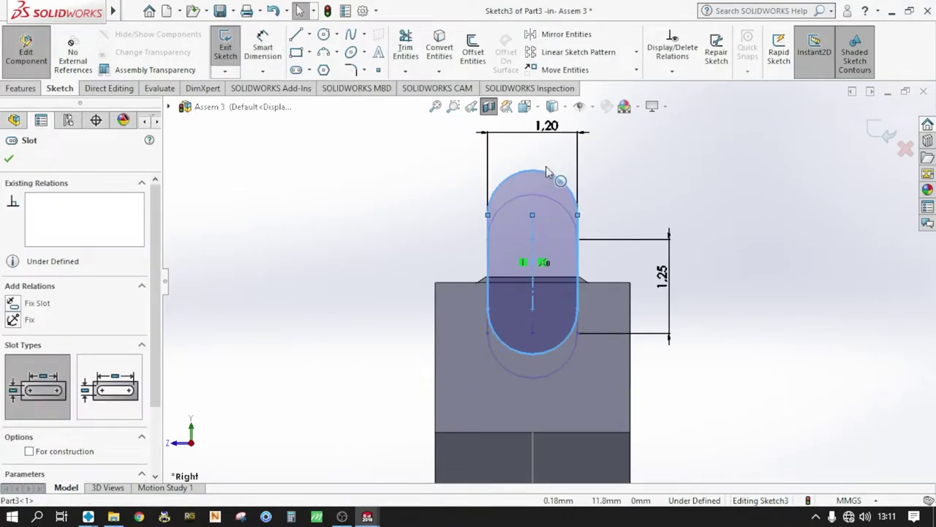
{"action": "scroll", "coordinate": [511, 276], "scroll_direction": "down", "scroll_amount": 2}
{"action": "scroll", "coordinate": [511, 276], "scroll_direction": "down", "scroll_amount": 2}
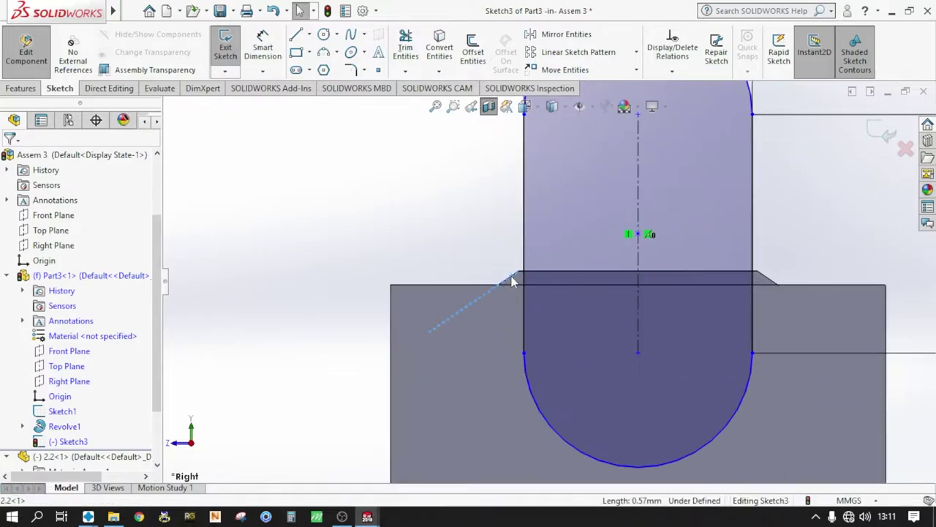
{"action": "left_click", "coordinate": [514, 282]}
{"action": "scroll", "coordinate": [506, 254], "scroll_direction": "up", "scroll_amount": 1}
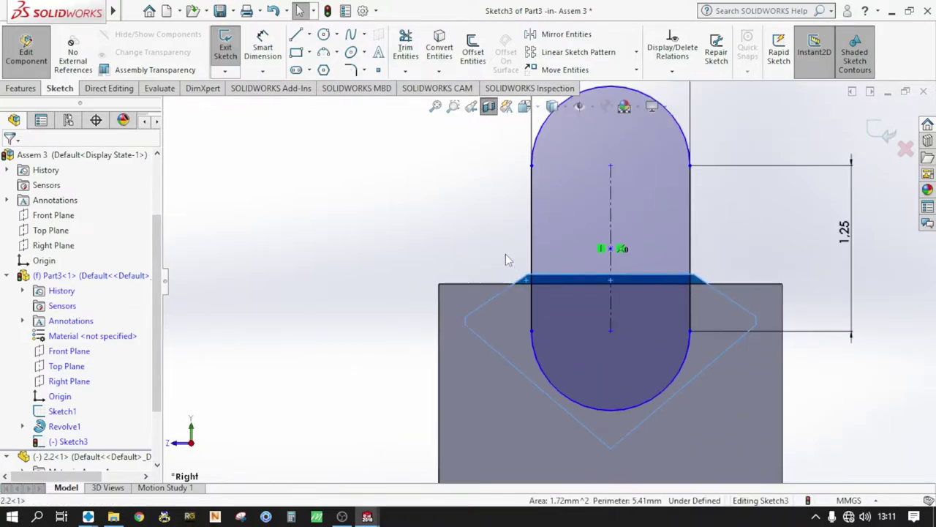
{"action": "scroll", "coordinate": [505, 254], "scroll_direction": "up", "scroll_amount": 2}
{"action": "scroll", "coordinate": [512, 278], "scroll_direction": "up", "scroll_amount": 2}
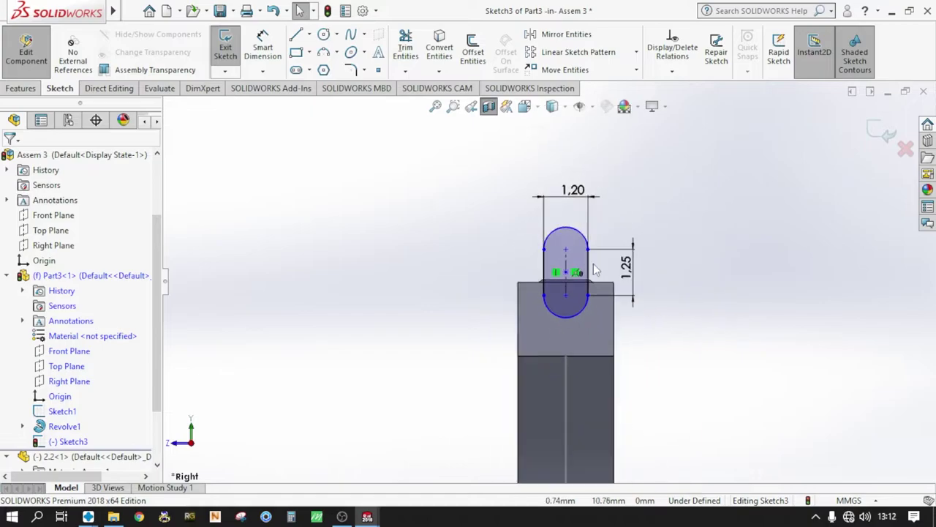
{"action": "middle_click_drag", "start_coordinate": [589, 316], "coordinate": [516, 334]}
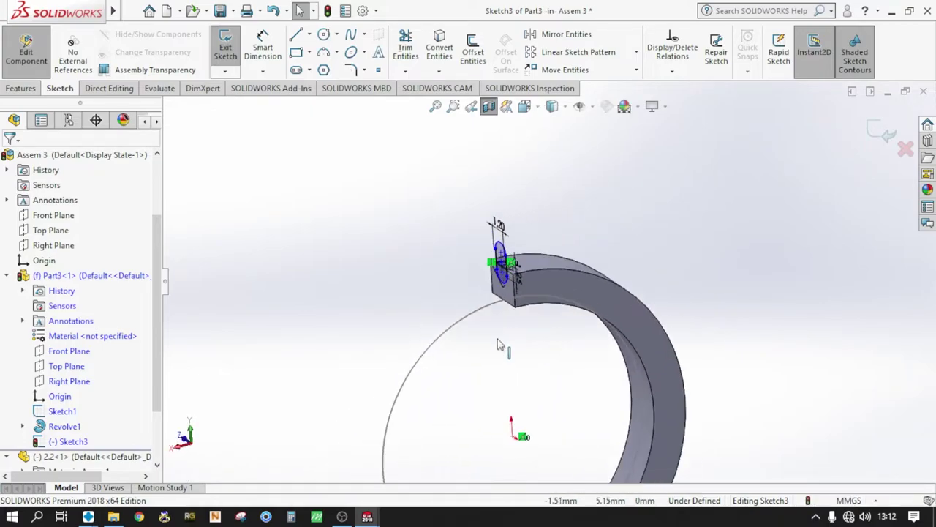
Step: Try a revolved cut from the slot sketch, then cancel it for lacking an axis
{"action": "left_click", "coordinate": [471, 106]}
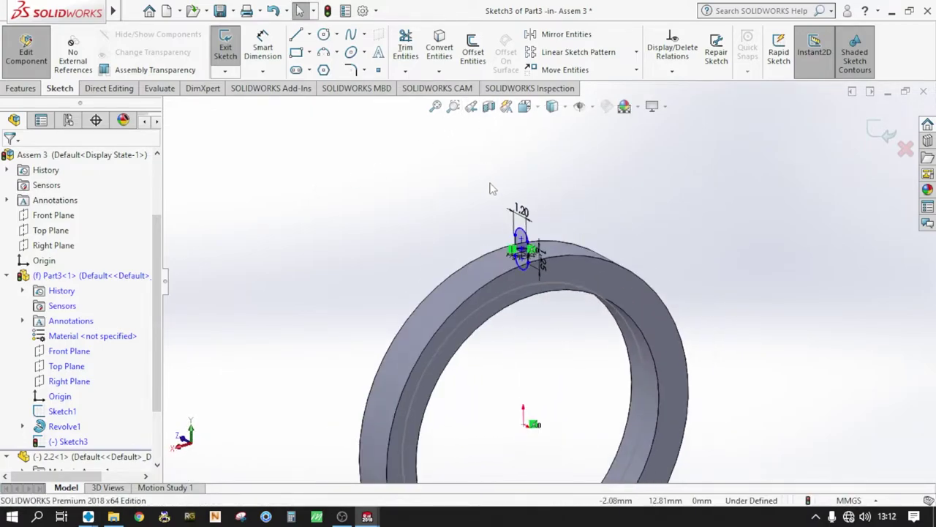
{"action": "left_click", "coordinate": [21, 88]}
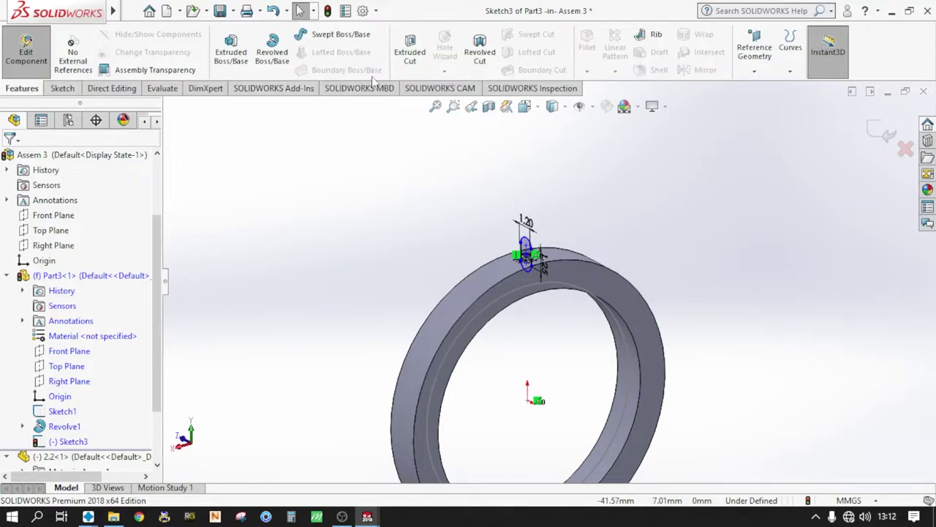
{"action": "left_click", "coordinate": [480, 51]}
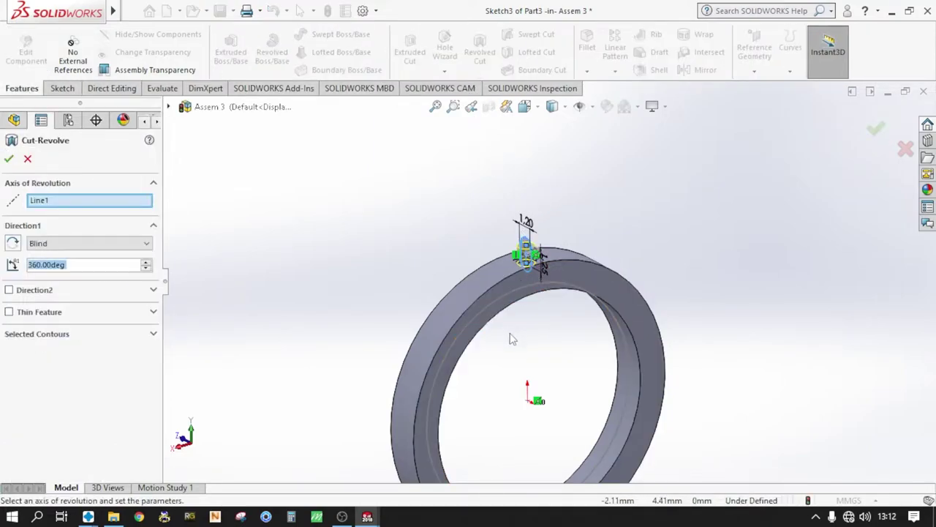
{"action": "left_click", "coordinate": [28, 159]}
{"action": "middle_click_drag", "start_coordinate": [495, 387], "coordinate": [567, 428]}
Step: Draw a construction centreline out from the origin as the revolve axis
{"action": "left_click", "coordinate": [60, 87]}
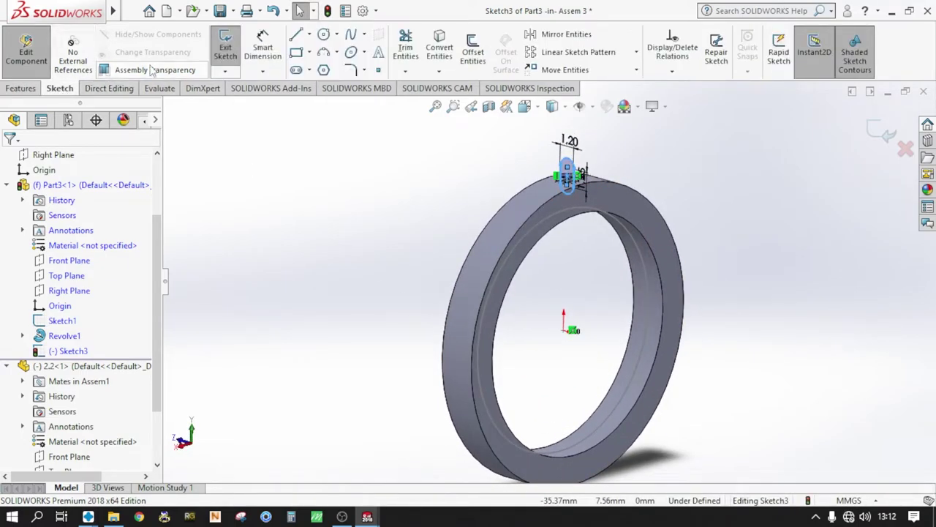
{"action": "left_click", "coordinate": [309, 35]}
{"action": "left_click", "coordinate": [319, 70]}
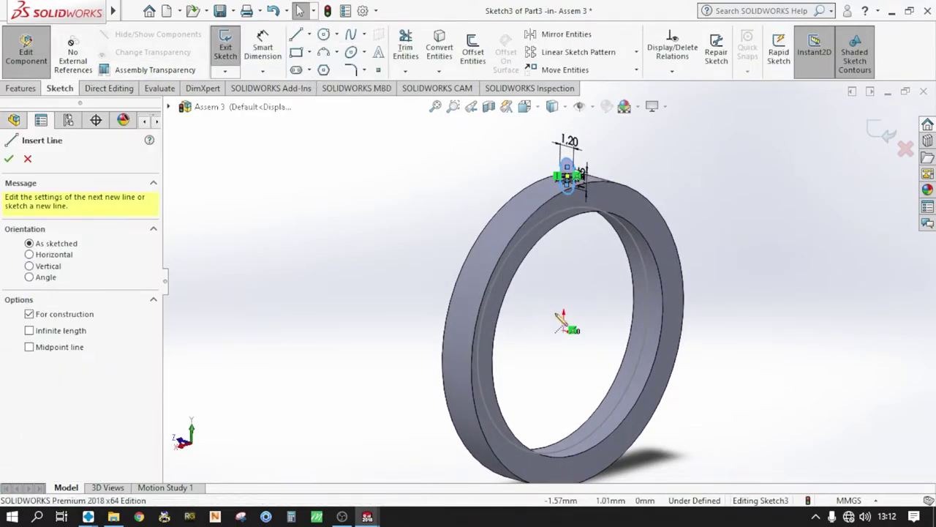
{"action": "left_click", "coordinate": [565, 331]}
{"action": "middle_click_drag", "start_coordinate": [578, 336], "coordinate": [636, 348]}
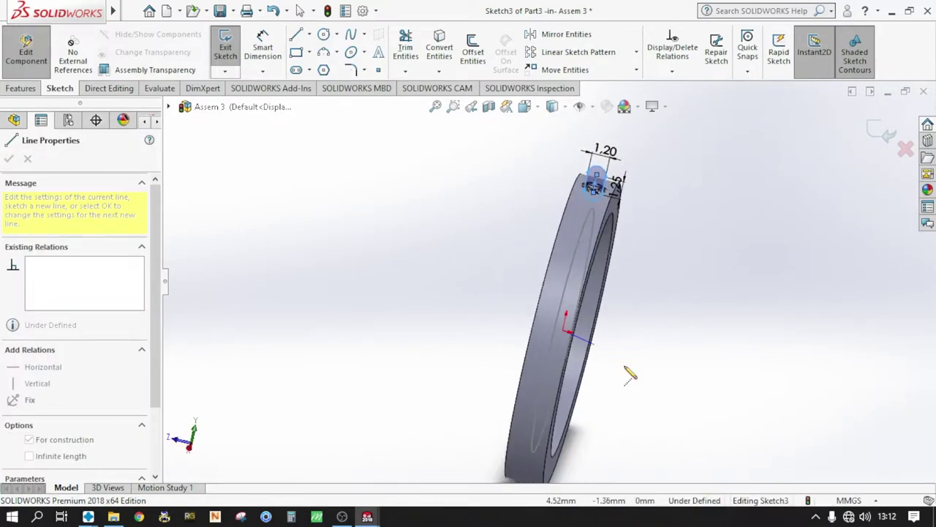
{"action": "left_click", "coordinate": [635, 349]}
{"action": "key", "text": "Escape"}
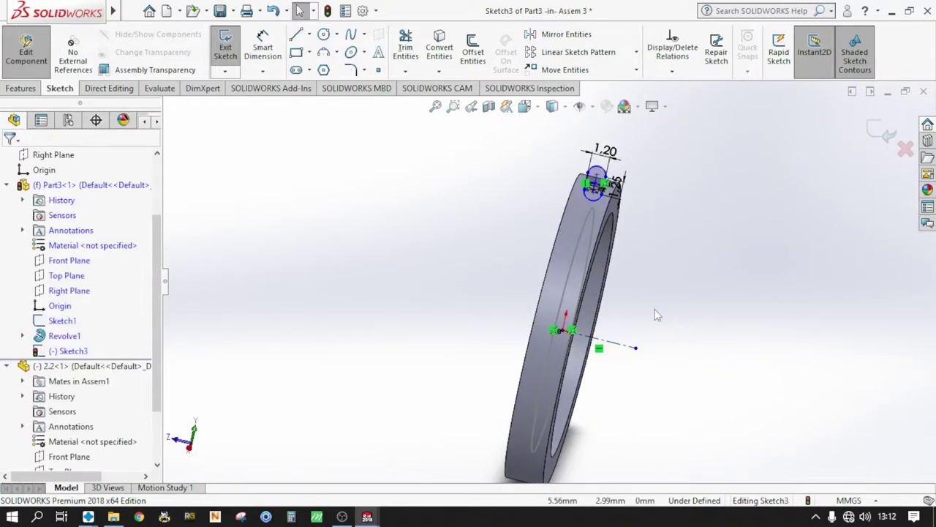
{"action": "middle_click_drag", "start_coordinate": [651, 313], "coordinate": [379, 113]}
Step: Revolve-cut the slot 360° around centreline Line4, creating Cut-Revolve1
{"action": "left_click", "coordinate": [22, 88]}
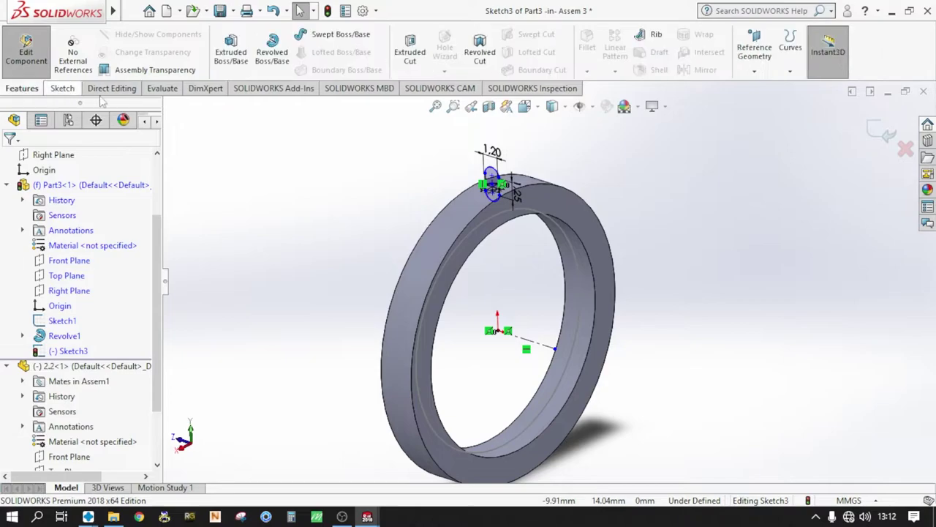
{"action": "left_click", "coordinate": [479, 55]}
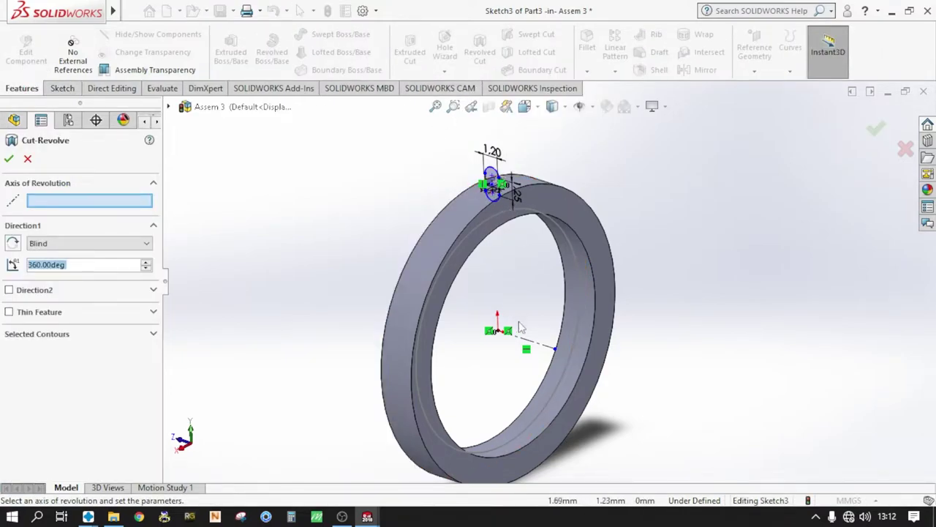
{"action": "left_click", "coordinate": [537, 350]}
{"action": "left_click", "coordinate": [8, 158]}
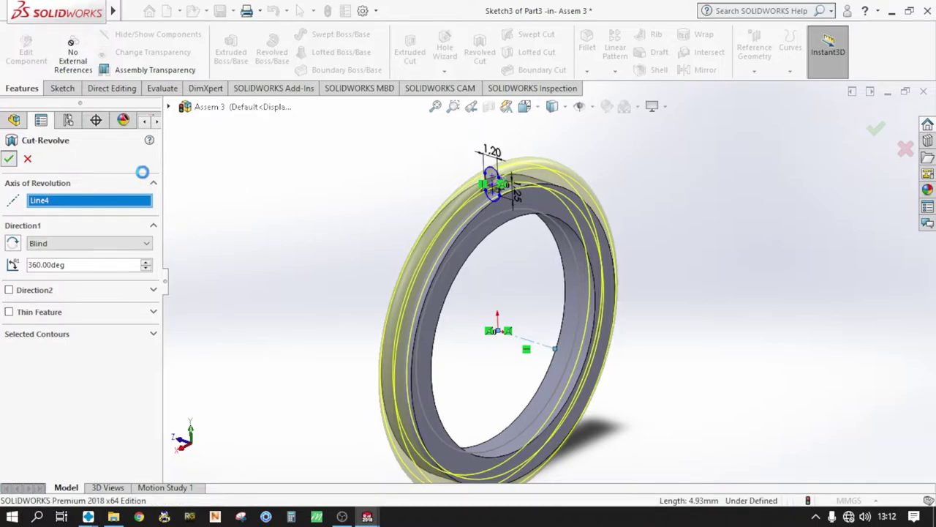
{"action": "scroll", "coordinate": [505, 215], "scroll_direction": "down", "scroll_amount": 2}
{"action": "mouse_move", "coordinate": [505, 216]}
{"action": "middle_mouse_down"}
{"action": "mouse_move", "coordinate": [545, 194]}
{"action": "mouse_move", "coordinate": [507, 256]}
{"action": "mouse_move", "coordinate": [548, 285]}
{"action": "mouse_move", "coordinate": [673, 284]}
{"action": "middle_mouse_up"}
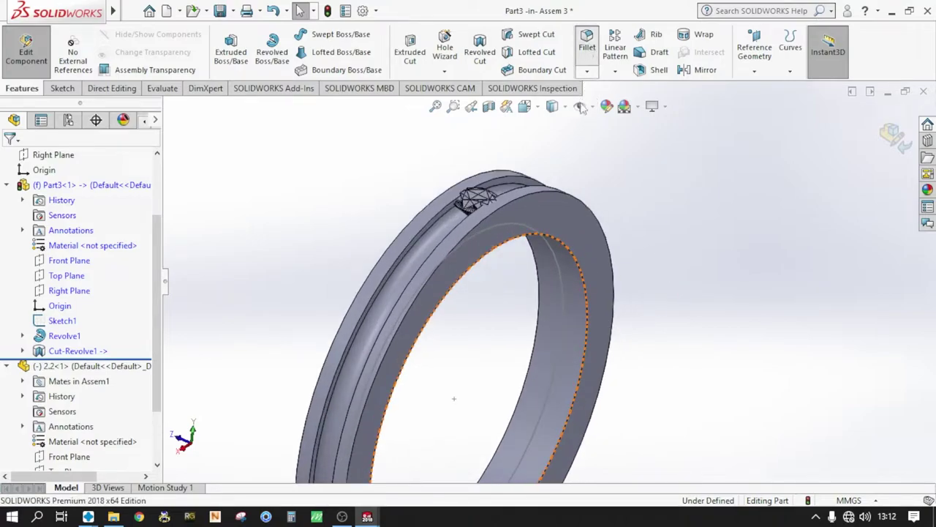
Step: Round the two inner ring edges with a 0.40 mm fillet radius
{"action": "left_click", "coordinate": [587, 44]}
{"action": "left_click", "coordinate": [535, 265]}
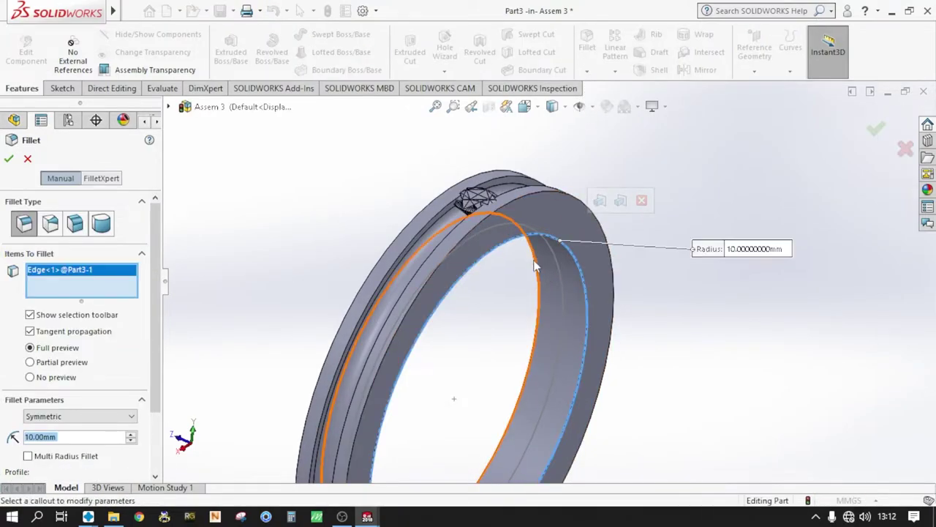
{"action": "left_click", "coordinate": [534, 265]}
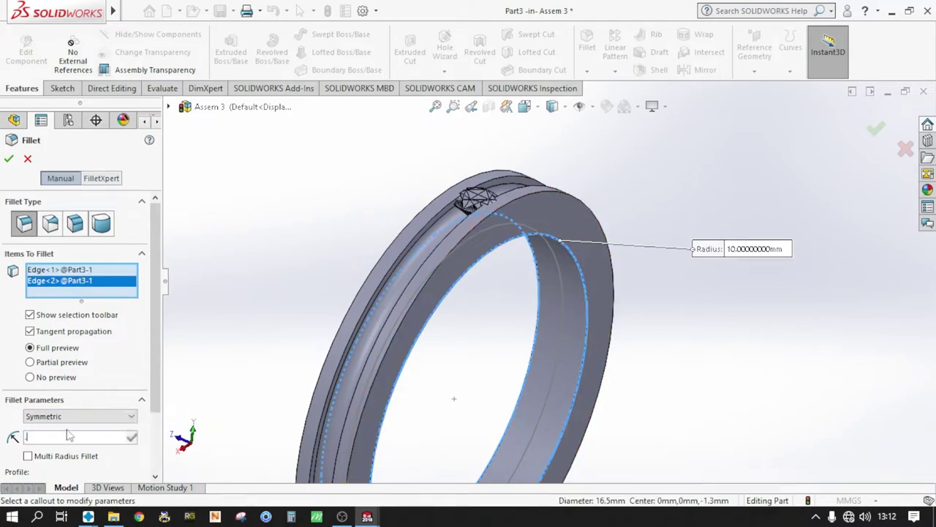
{"action": "type", "text": ".4"}
{"action": "key", "text": "Return"}
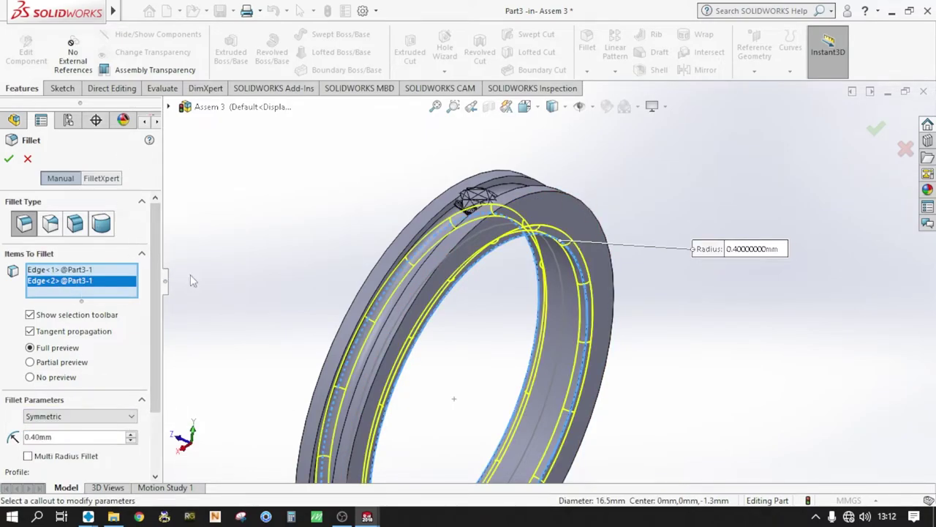
{"action": "left_click", "coordinate": [10, 160]}
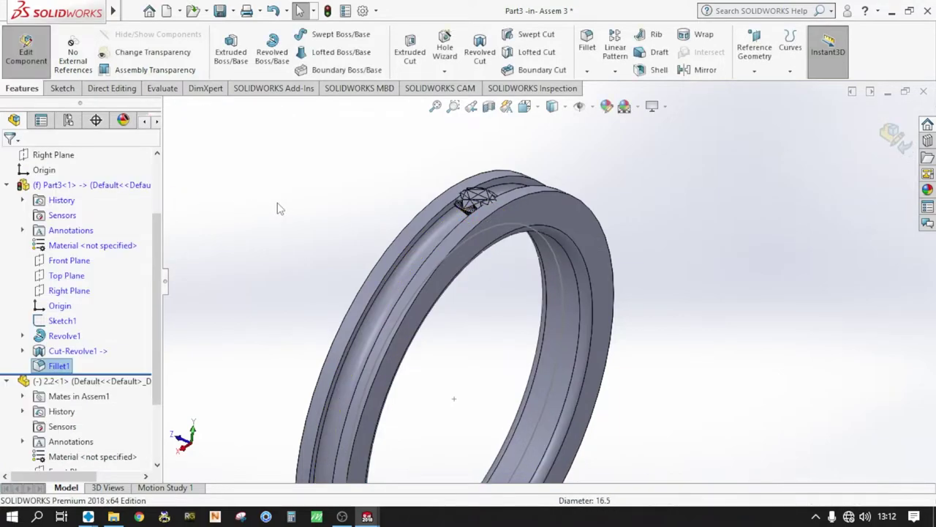
{"action": "middle_click_drag", "start_coordinate": [441, 161], "coordinate": [529, 267]}
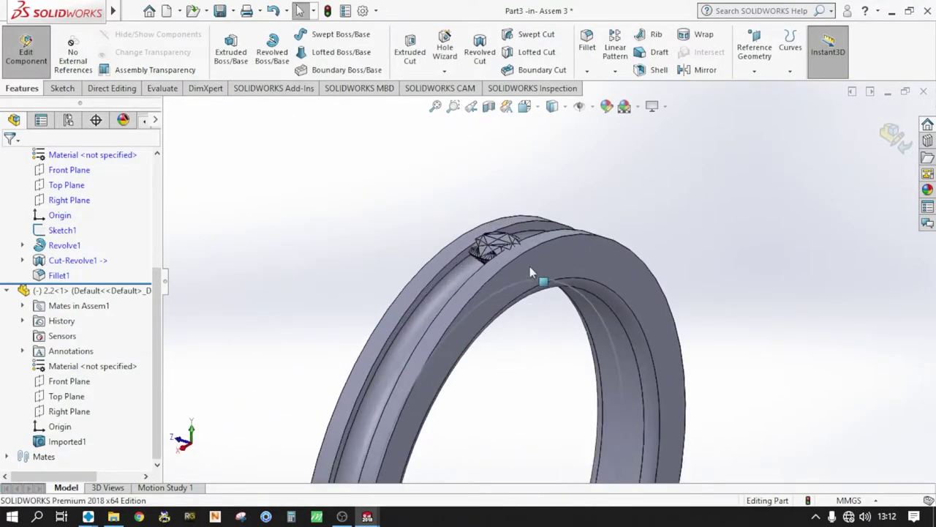
{"action": "left_click", "coordinate": [586, 71]}
{"action": "left_click", "coordinate": [601, 100]}
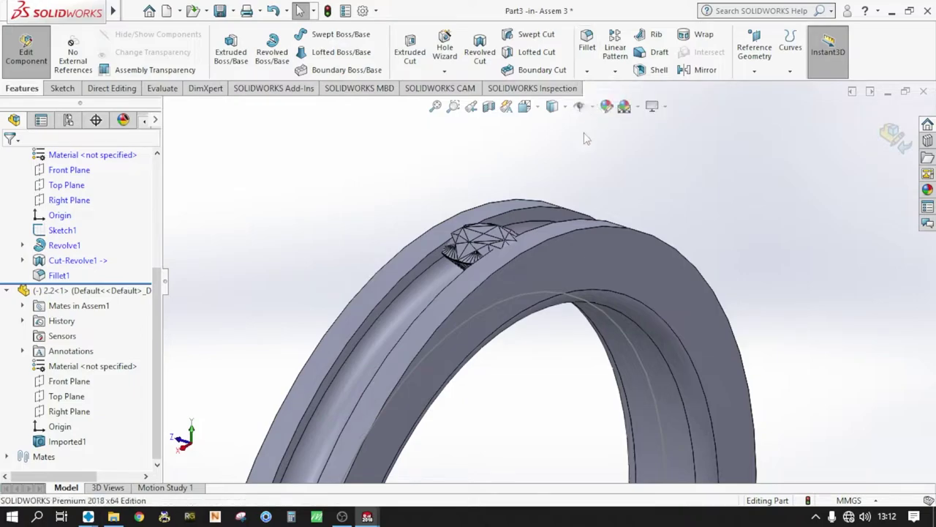
Step: Chamfer two outer ring edges at 0.30 mm × 45°, creating Chamfer1
{"action": "left_click", "coordinate": [565, 234]}
{"action": "left_click", "coordinate": [406, 245]}
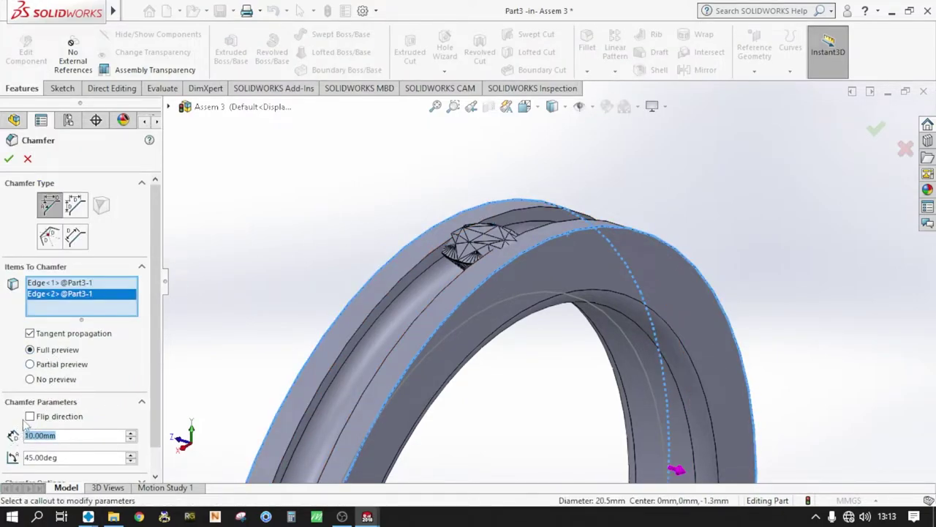
{"action": "type", "text": "0.3"}
{"action": "key", "text": "Return"}
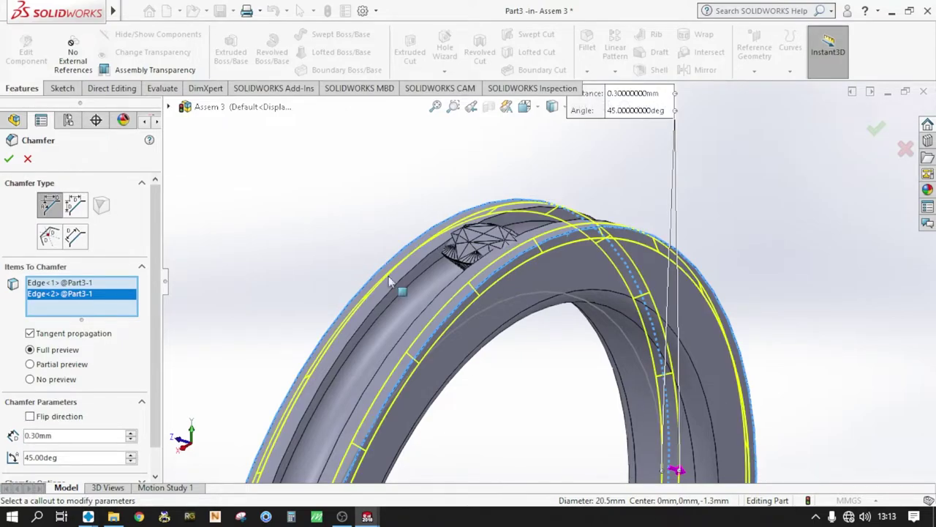
{"action": "middle_click_drag", "start_coordinate": [402, 288], "coordinate": [547, 238]}
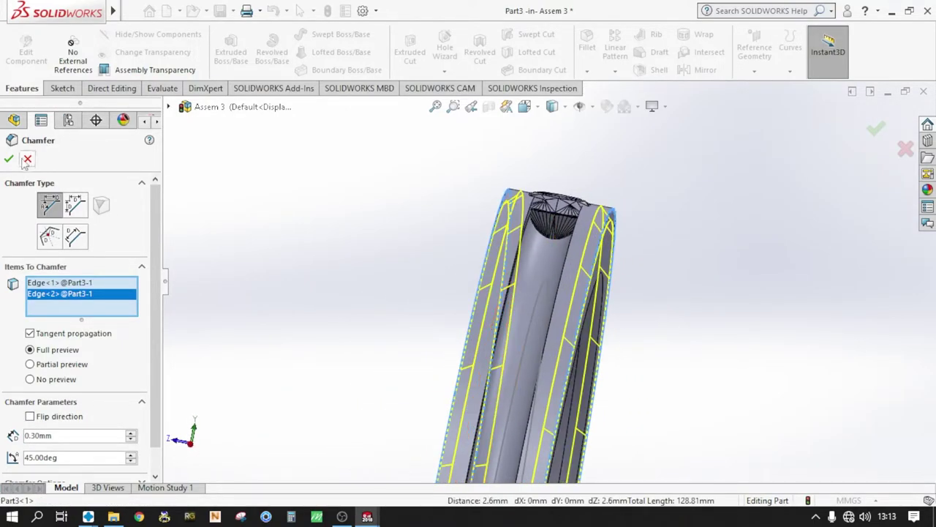
{"action": "key", "text": "Return"}
Step: Save both the modified Part3 and the Assem 3 assembly
{"action": "mouse_move", "coordinate": [561, 292]}
{"action": "middle_mouse_down"}
{"action": "mouse_move", "coordinate": [422, 361]}
{"action": "mouse_move", "coordinate": [413, 356]}
{"action": "middle_mouse_up"}
{"action": "key", "text": "ctrl+s"}
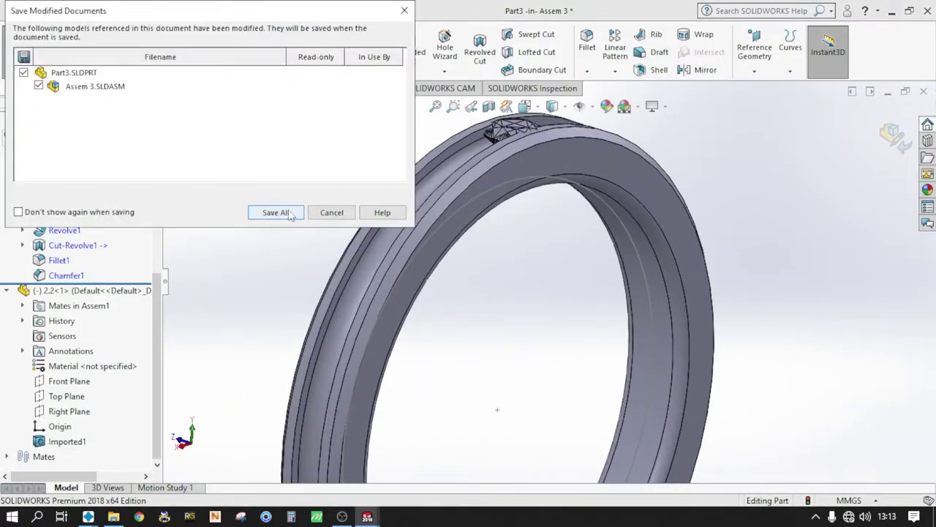
{"action": "left_click", "coordinate": [286, 212]}
Step: Exit ring part editing, collapse the feature tree, and select the diamond component 2.2<1>
{"action": "mouse_move", "coordinate": [474, 254]}
{"action": "middle_mouse_down"}
{"action": "mouse_move", "coordinate": [546, 213]}
{"action": "mouse_move", "coordinate": [559, 298]}
{"action": "mouse_move", "coordinate": [522, 275]}
{"action": "middle_mouse_up"}
{"action": "scroll", "coordinate": [546, 214], "scroll_direction": "down", "scroll_amount": 3}
{"action": "scroll", "coordinate": [546, 214], "scroll_direction": "up", "scroll_amount": 3}
{"action": "scroll", "coordinate": [561, 271], "scroll_direction": "down", "scroll_amount": 3}
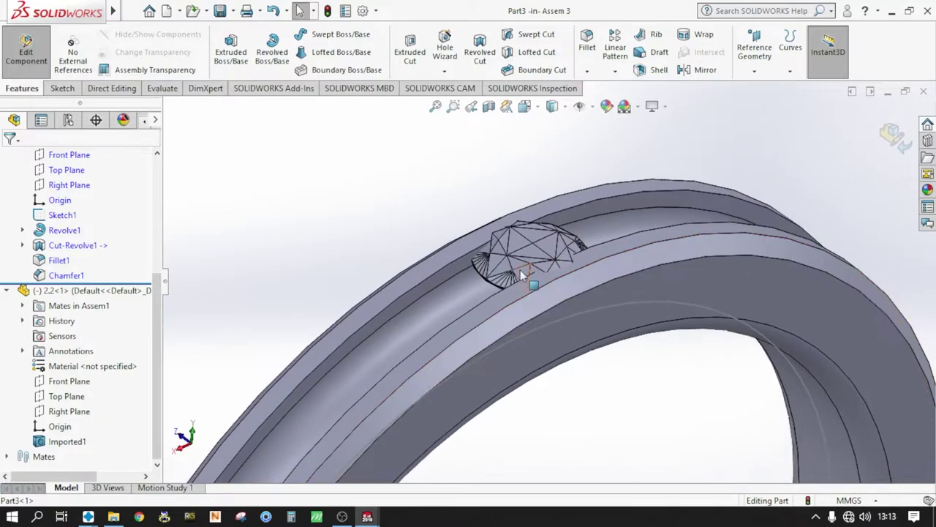
{"action": "left_click", "coordinate": [894, 137]}
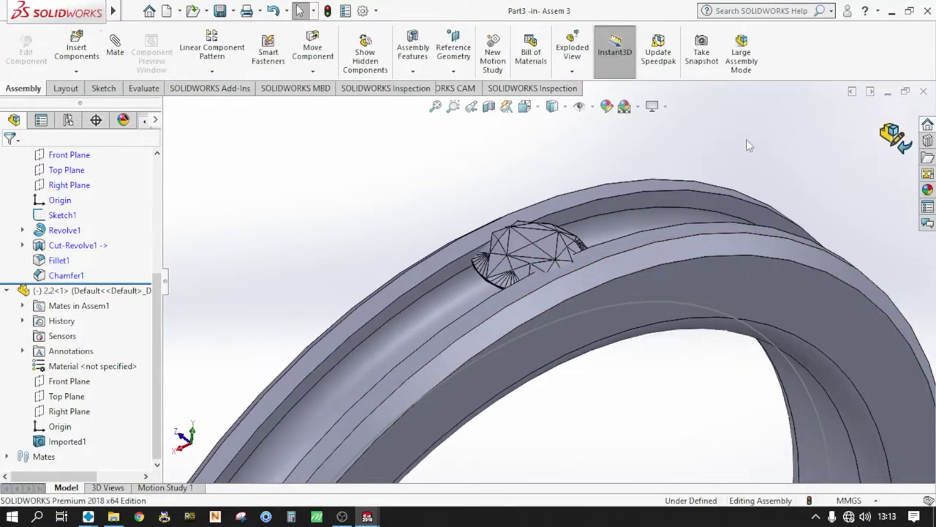
{"action": "left_click", "coordinate": [6, 291]}
{"action": "left_click", "coordinate": [6, 231]}
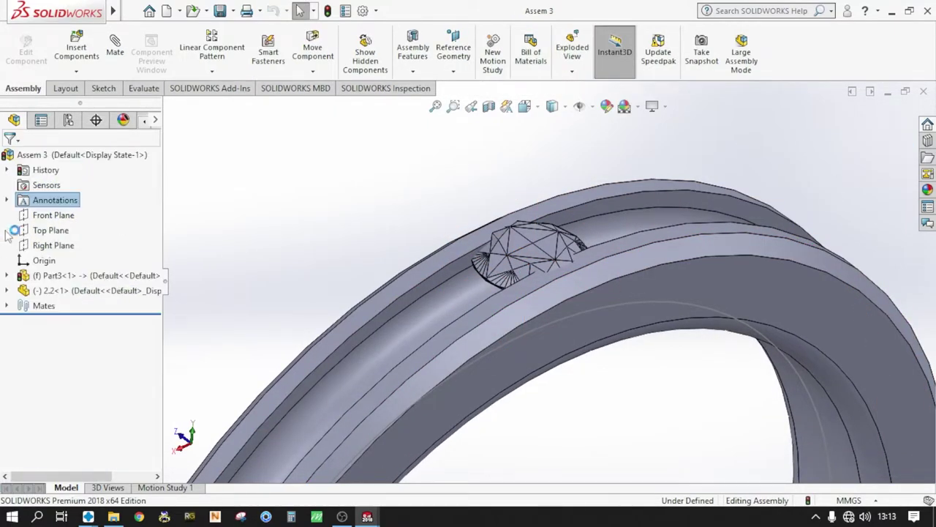
{"action": "left_click", "coordinate": [60, 292]}
Step: In the diamond part, pattern the diamond body 26 times over 360° around the ring's circular edge
{"action": "left_click", "coordinate": [134, 256]}
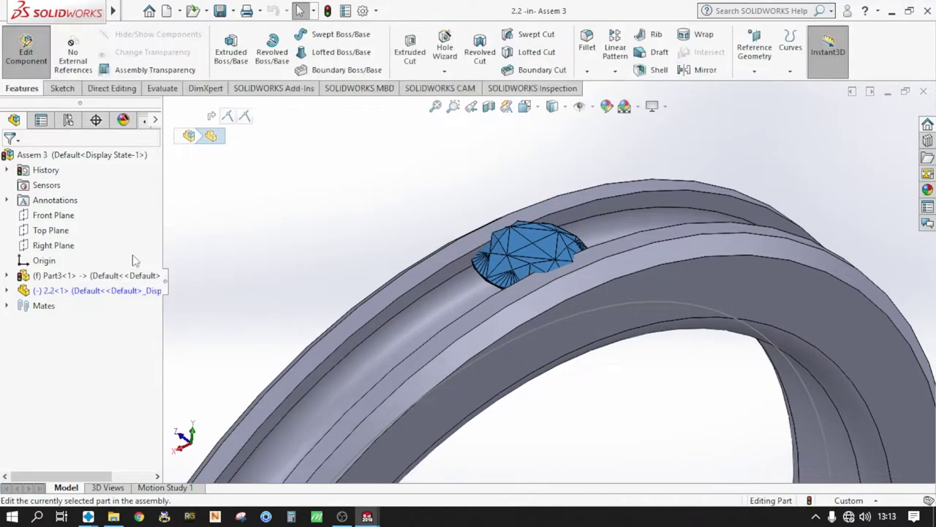
{"action": "left_click", "coordinate": [614, 71]}
{"action": "left_click", "coordinate": [644, 102]}
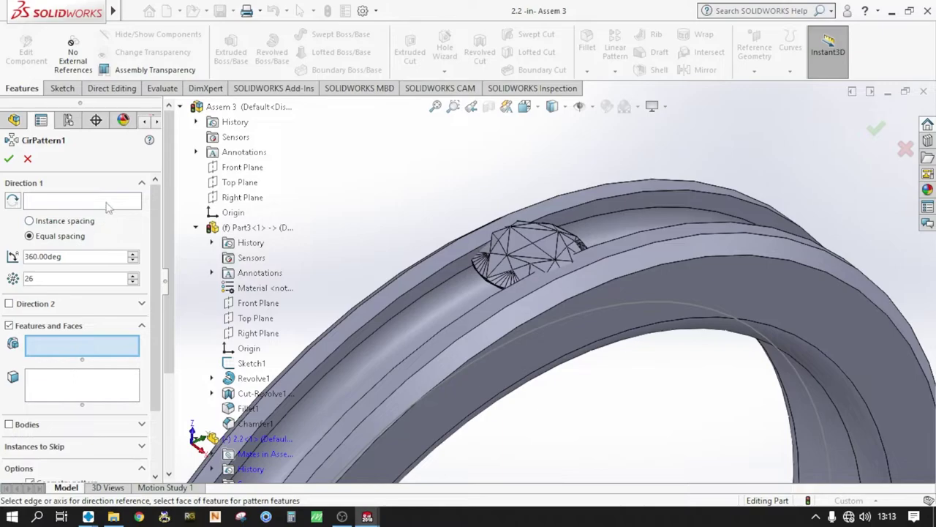
{"action": "left_click", "coordinate": [108, 204]}
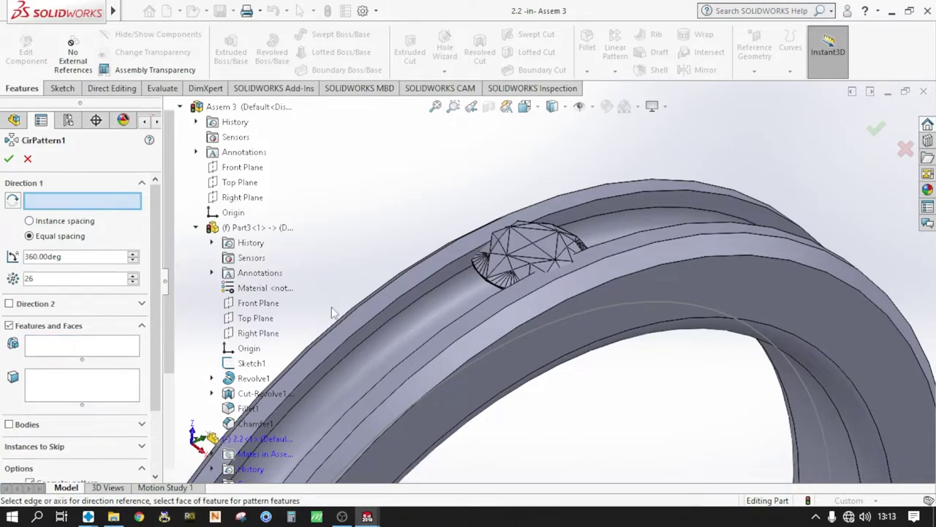
{"action": "left_click", "coordinate": [616, 341]}
{"action": "scroll", "coordinate": [539, 381], "scroll_direction": "up", "scroll_amount": 5}
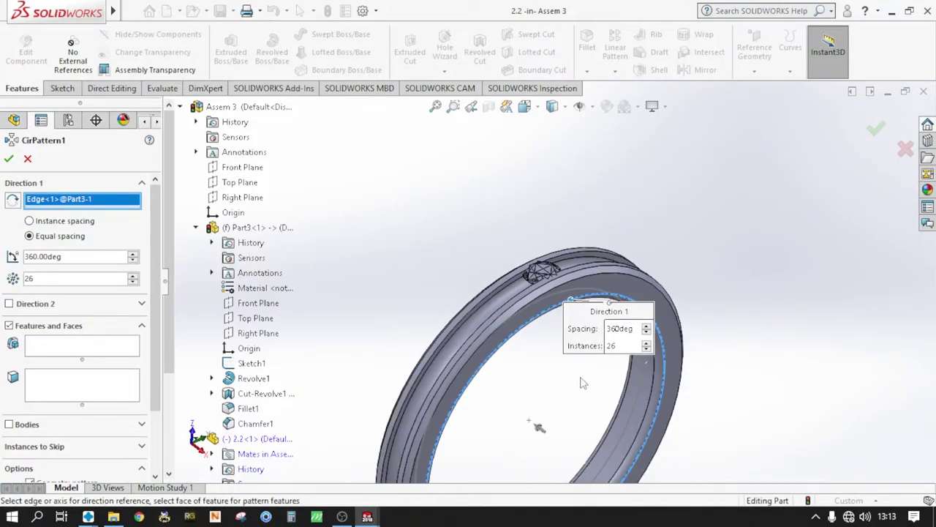
{"action": "left_click", "coordinate": [9, 424]}
{"action": "scroll", "coordinate": [634, 268], "scroll_direction": "down", "scroll_amount": 5}
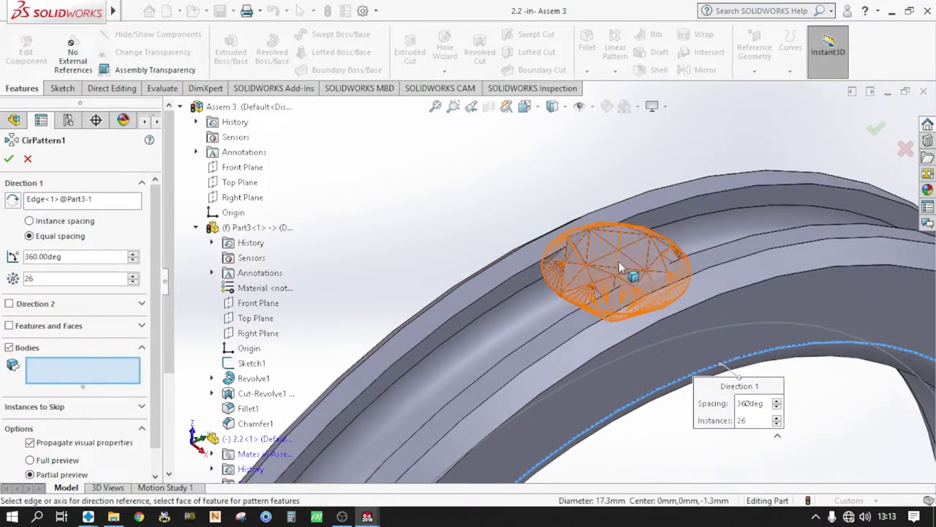
{"action": "left_click", "coordinate": [620, 264]}
{"action": "scroll", "coordinate": [618, 262], "scroll_direction": "up", "scroll_amount": 2}
{"action": "left_click", "coordinate": [9, 158]}
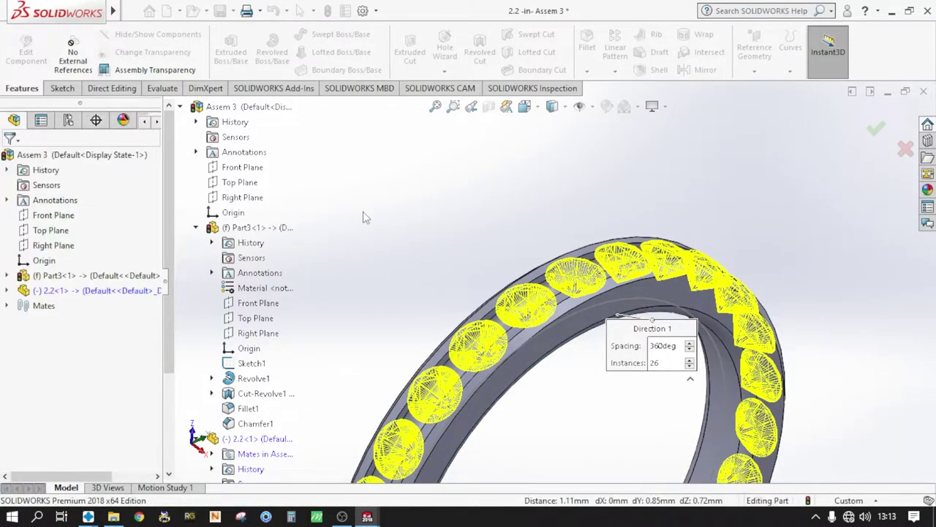
Step: Leave the diamond part, edit the ring part, and start a sketch on its Front Plane
{"action": "key", "text": "f"}
{"action": "middle_click_drag", "start_coordinate": [563, 339], "coordinate": [491, 251]}
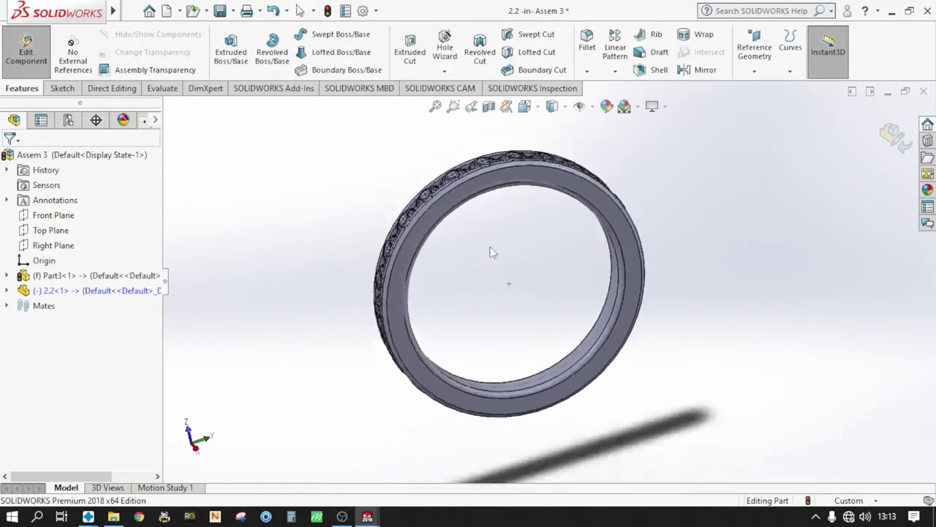
{"action": "scroll", "coordinate": [491, 251], "scroll_direction": "down", "scroll_amount": 5}
{"action": "left_click", "coordinate": [889, 139]}
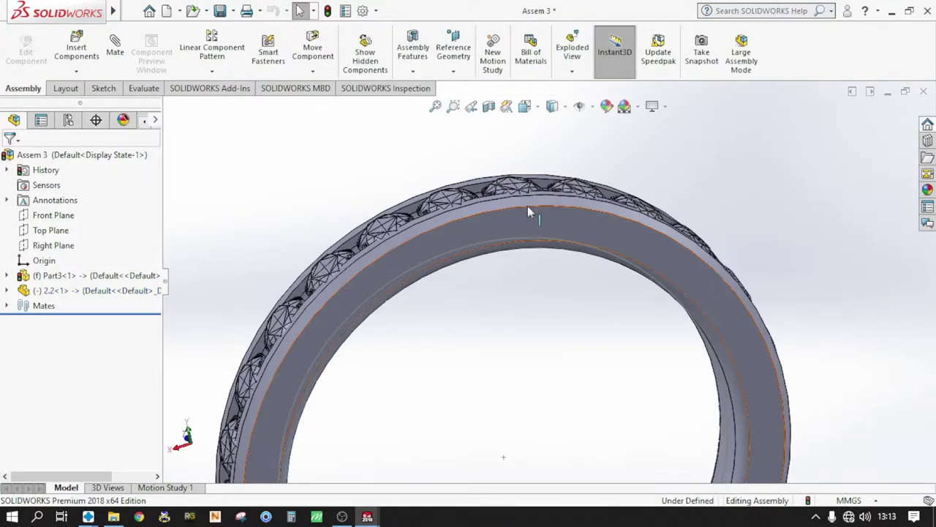
{"action": "scroll", "coordinate": [503, 233], "scroll_direction": "down", "scroll_amount": 3}
{"action": "left_click", "coordinate": [515, 256]}
{"action": "left_click", "coordinate": [576, 193]}
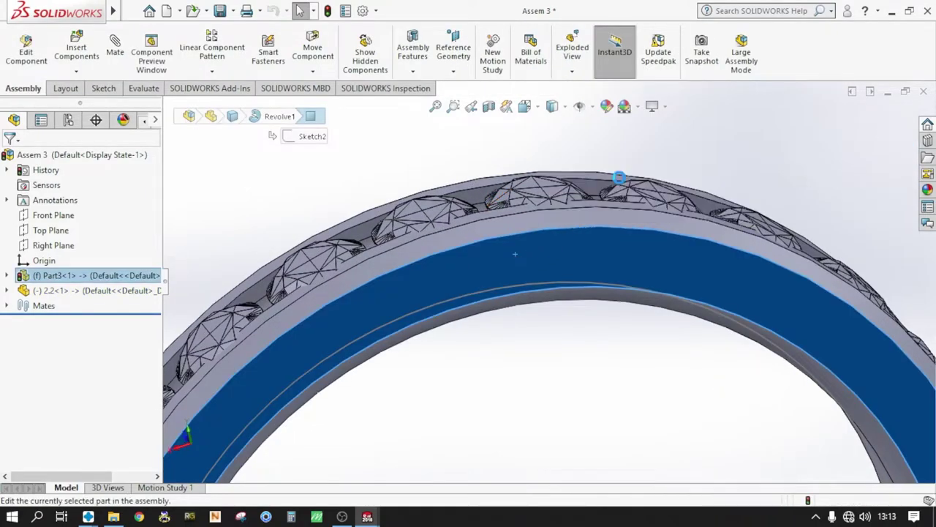
{"action": "scroll", "coordinate": [539, 220], "scroll_direction": "up", "scroll_amount": 3}
{"action": "left_click", "coordinate": [7, 275]}
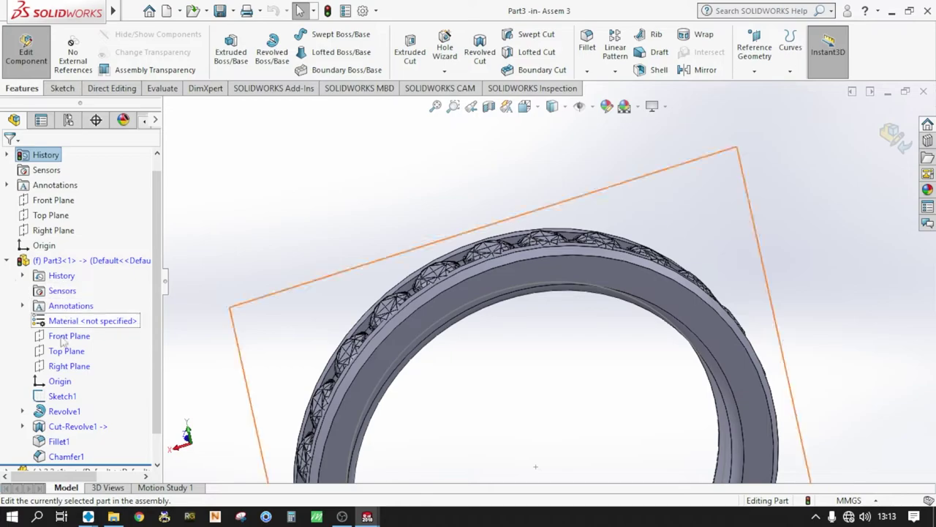
{"action": "left_click", "coordinate": [70, 338]}
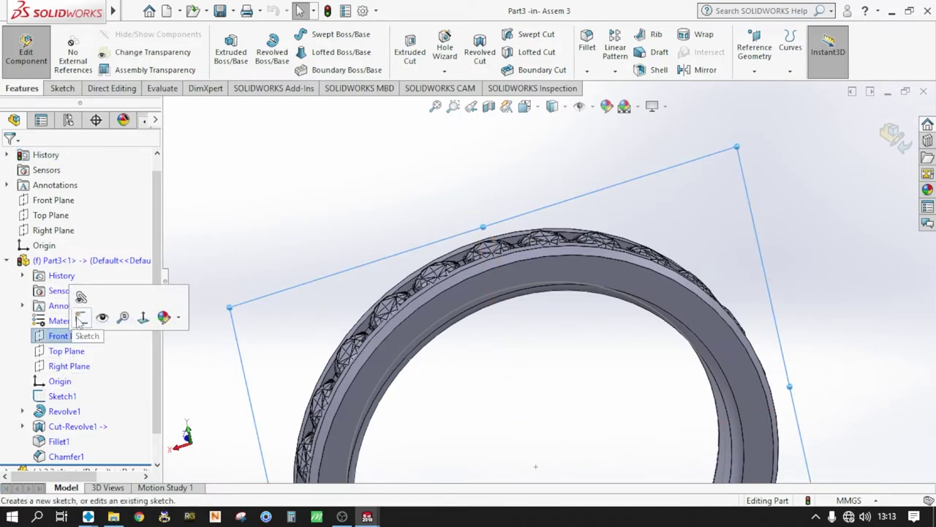
{"action": "left_click", "coordinate": [80, 304]}
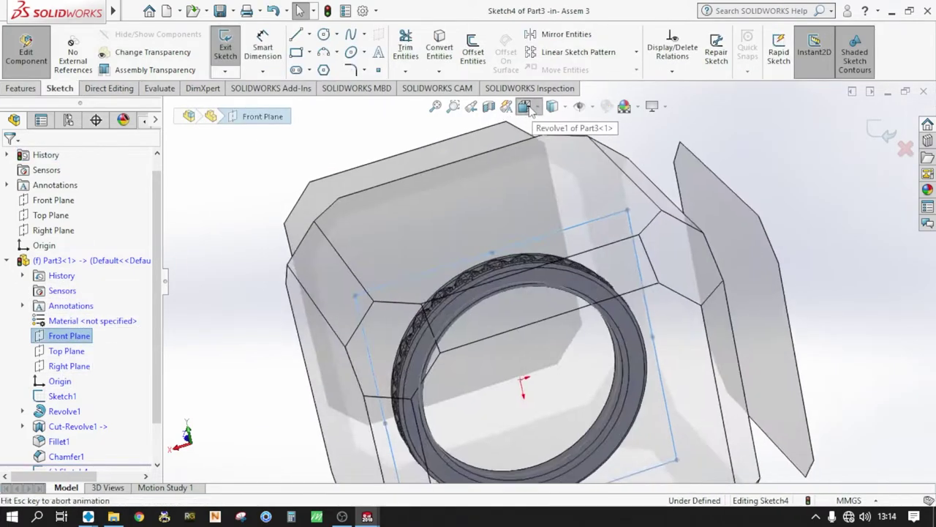
Step: View the sketch plane Normal To, toggle Section View on and off, and show the Sketch tools
{"action": "left_click", "coordinate": [528, 107]}
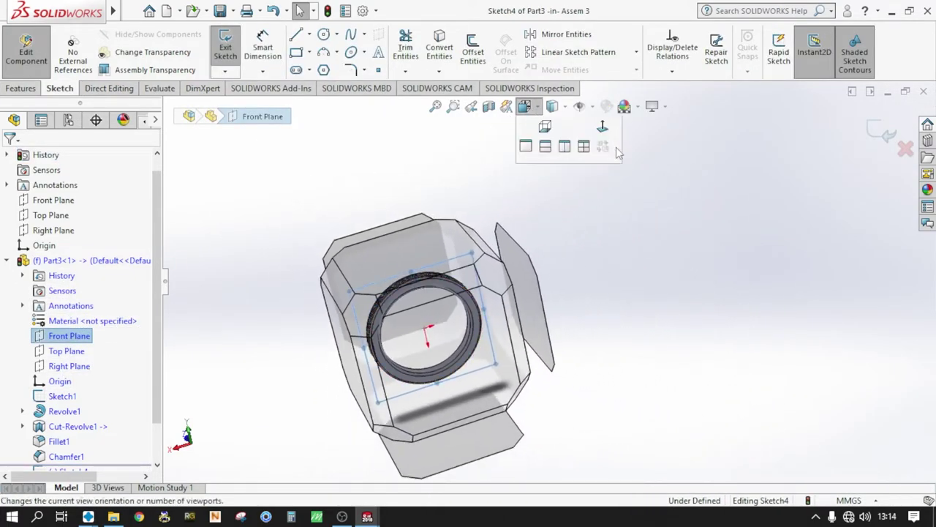
{"action": "left_click", "coordinate": [602, 183]}
{"action": "scroll", "coordinate": [530, 176], "scroll_direction": "down", "scroll_amount": 3}
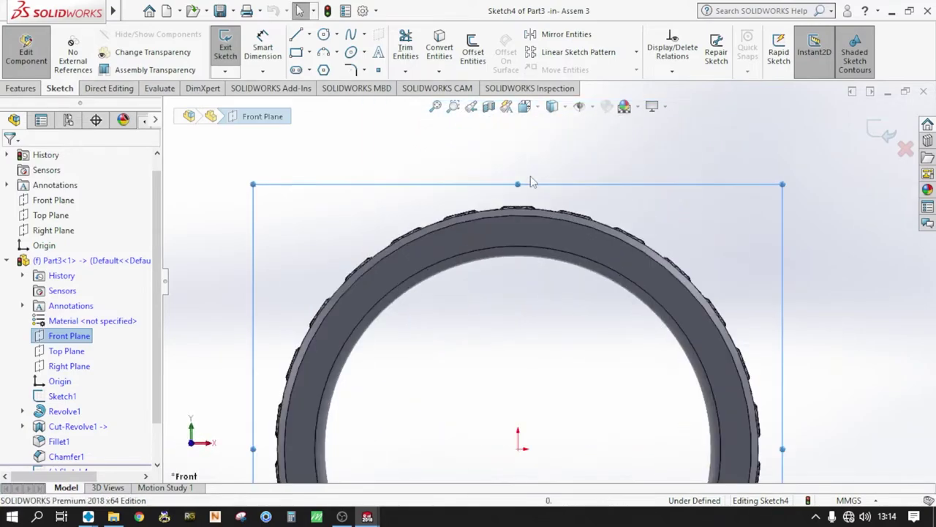
{"action": "scroll", "coordinate": [508, 238], "scroll_direction": "down", "scroll_amount": 3}
{"action": "left_click", "coordinate": [489, 107]}
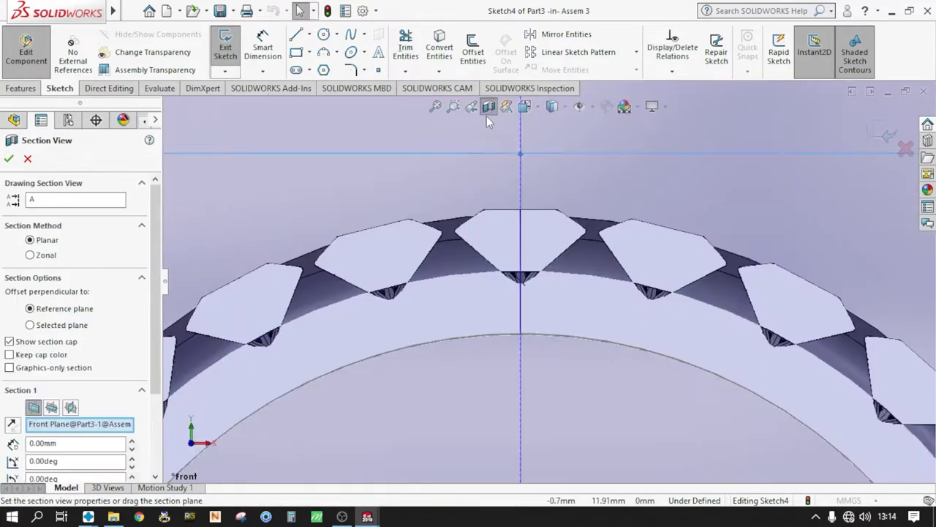
{"action": "left_click", "coordinate": [15, 158]}
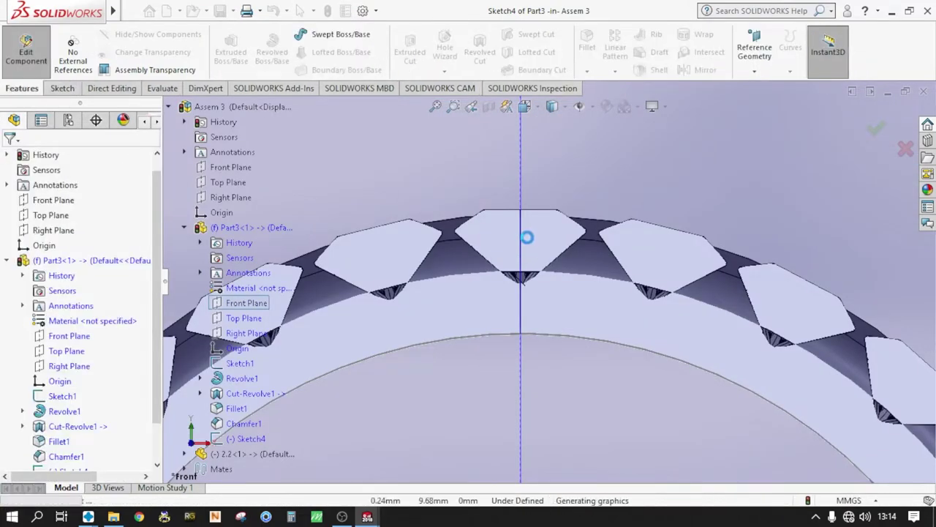
{"action": "scroll", "coordinate": [526, 237], "scroll_direction": "up", "scroll_amount": 5}
{"action": "scroll", "coordinate": [525, 237], "scroll_direction": "down", "scroll_amount": 3}
{"action": "scroll", "coordinate": [528, 223], "scroll_direction": "down", "scroll_amount": 3}
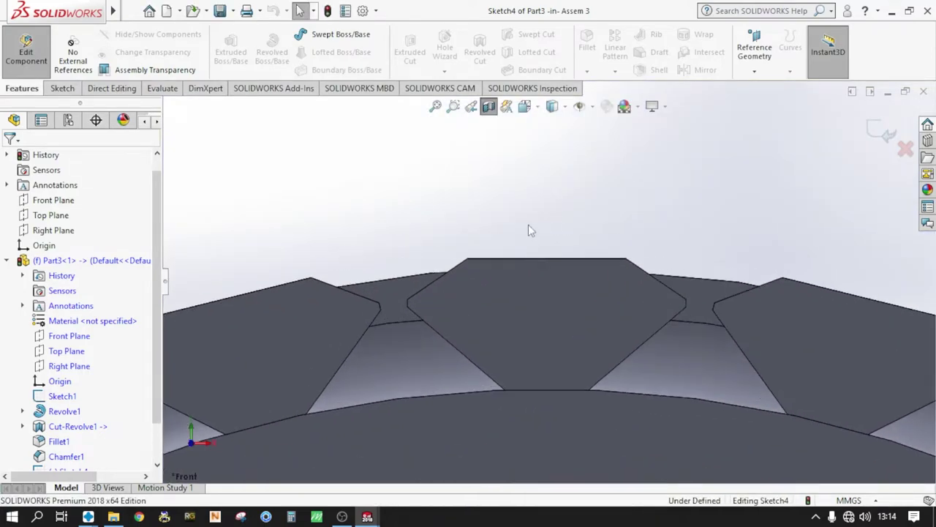
{"action": "scroll", "coordinate": [483, 191], "scroll_direction": "up", "scroll_amount": 1}
{"action": "left_click", "coordinate": [61, 88]}
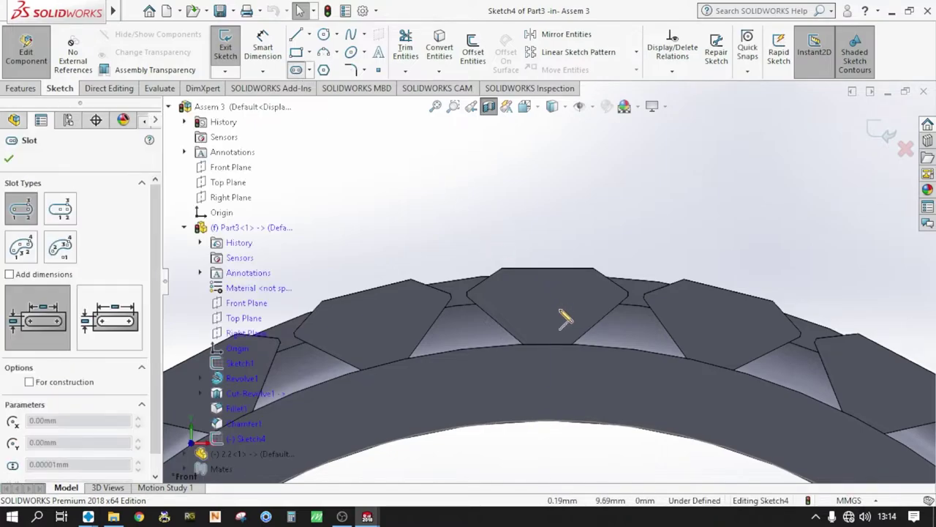
Step: Draw a vertical straight slot over the top diamond
{"action": "scroll", "coordinate": [560, 317], "scroll_direction": "down", "scroll_amount": 2}
{"action": "scroll", "coordinate": [548, 300], "scroll_direction": "down", "scroll_amount": 1}
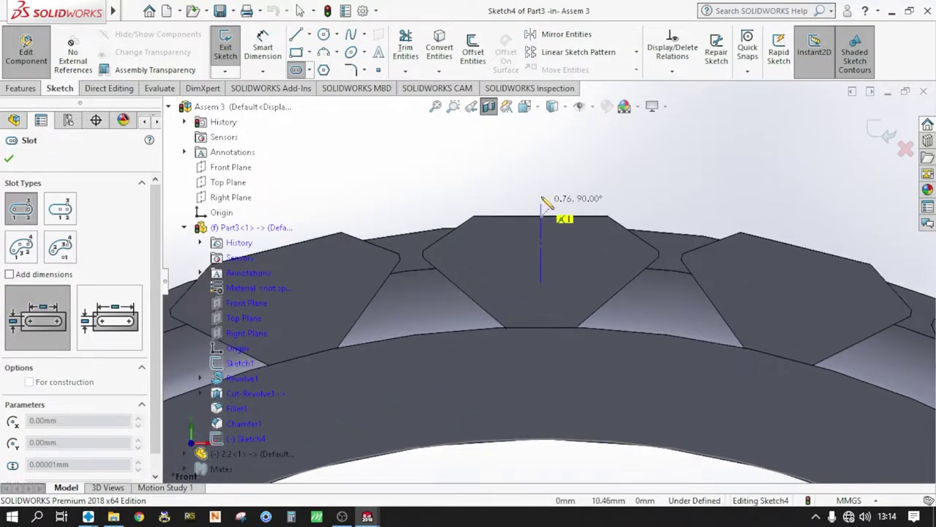
{"action": "left_click", "coordinate": [540, 162]}
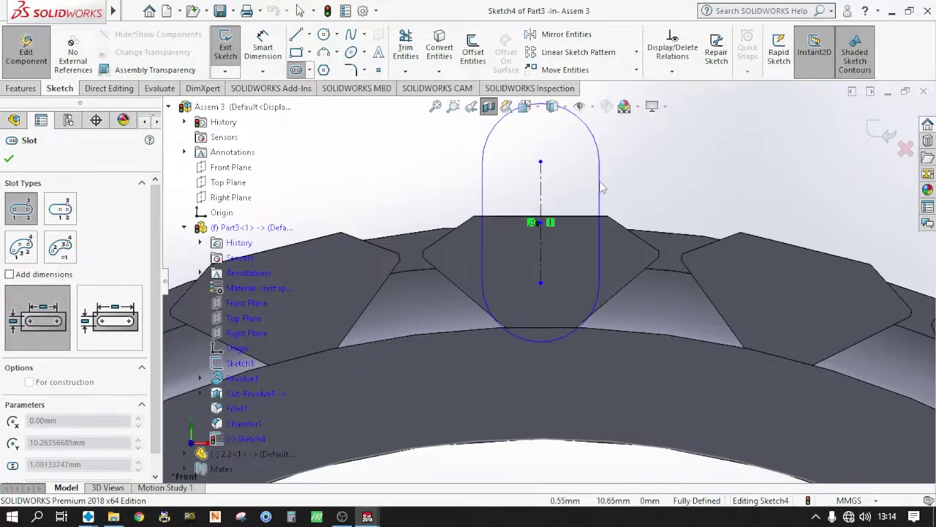
{"action": "left_click", "coordinate": [600, 188]}
{"action": "scroll", "coordinate": [603, 190], "scroll_direction": "up", "scroll_amount": 1}
{"action": "scroll", "coordinate": [606, 193], "scroll_direction": "up", "scroll_amount": 1}
{"action": "key", "text": "Escape"}
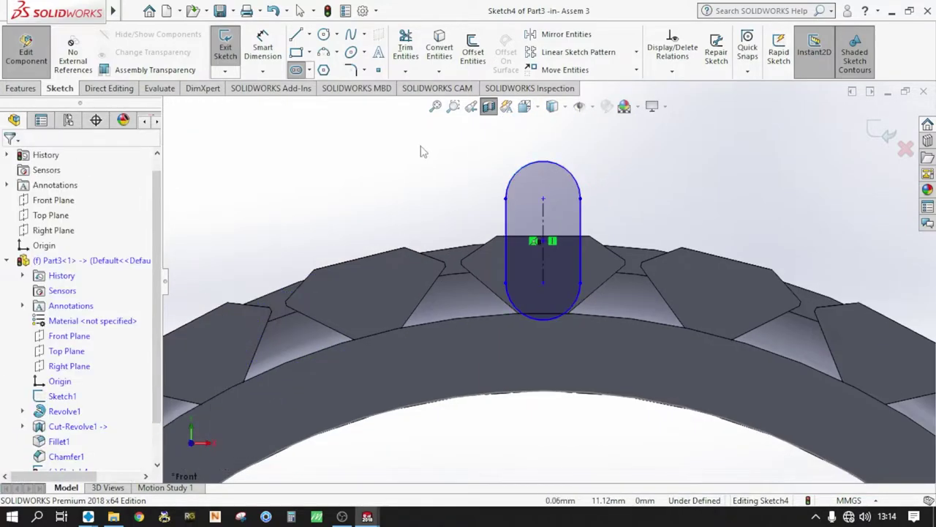
Step: Dimension the slot with a 1.13 mm straight length and 1.10 mm width
{"action": "left_click", "coordinate": [262, 38]}
{"action": "left_click", "coordinate": [582, 216]}
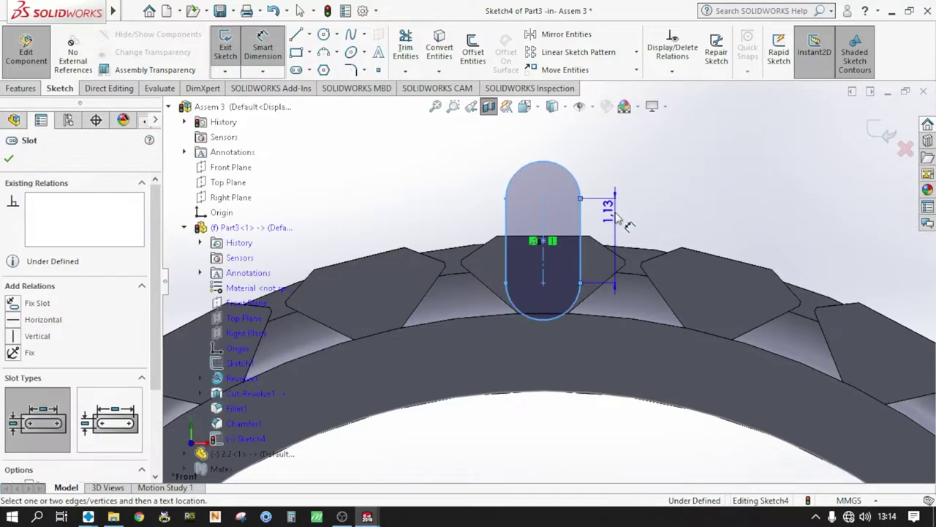
{"action": "left_click", "coordinate": [622, 208]}
{"action": "left_click", "coordinate": [568, 209]}
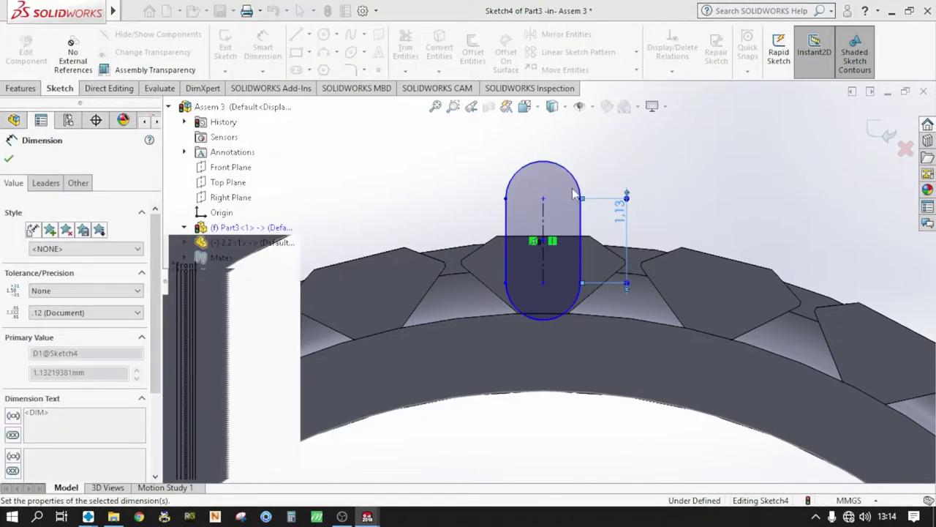
{"action": "left_click", "coordinate": [505, 223]}
{"action": "left_click", "coordinate": [580, 235]}
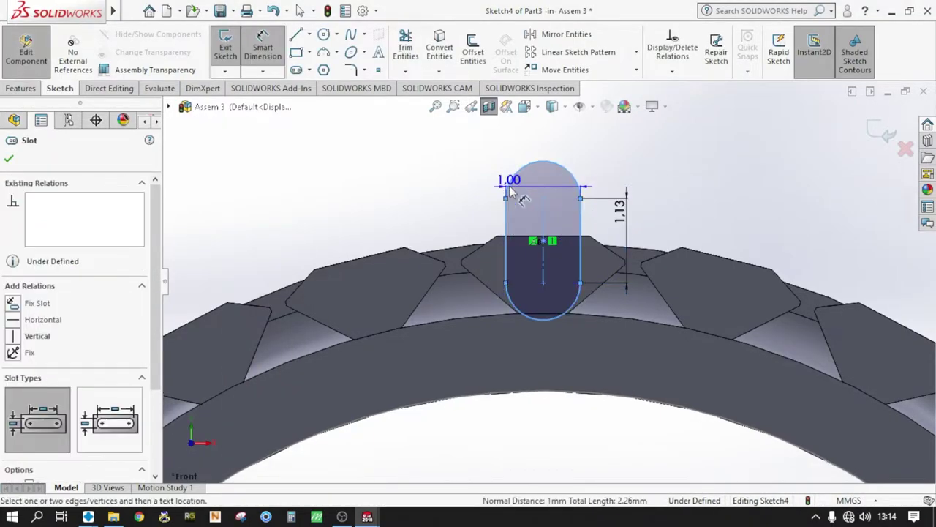
{"action": "scroll", "coordinate": [545, 175], "scroll_direction": "up", "scroll_amount": 2}
{"action": "left_click", "coordinate": [548, 188]}
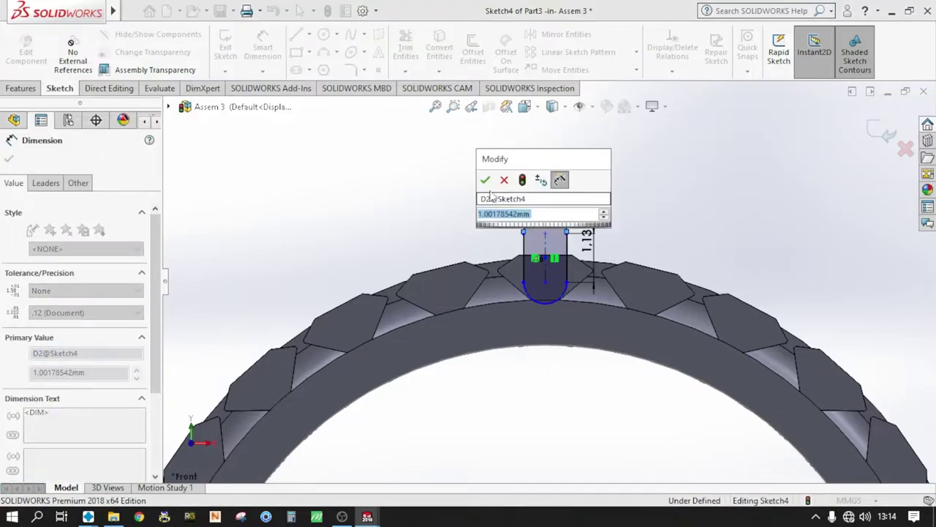
{"action": "left_click", "coordinate": [485, 180]}
{"action": "scroll", "coordinate": [553, 272], "scroll_direction": "down", "scroll_amount": 2}
{"action": "scroll", "coordinate": [554, 272], "scroll_direction": "down", "scroll_amount": 3}
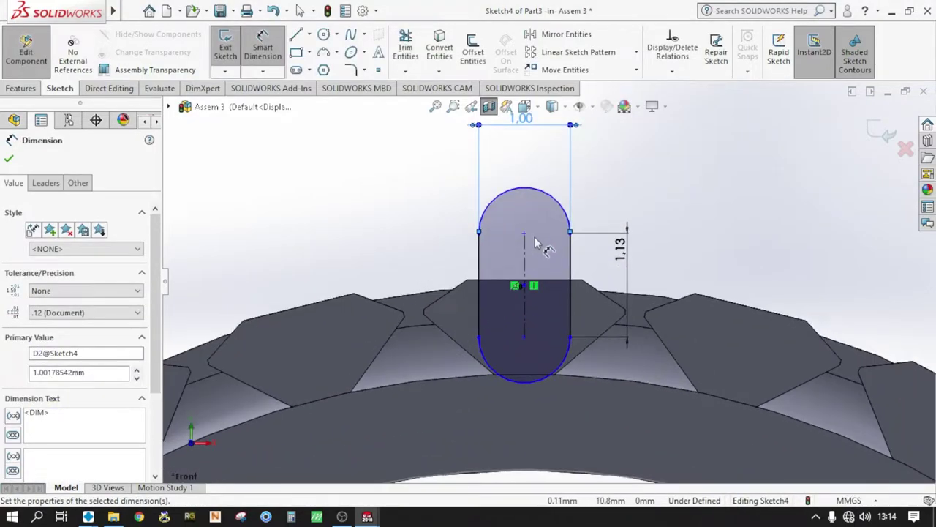
{"action": "scroll", "coordinate": [534, 244], "scroll_direction": "up", "scroll_amount": 2}
{"action": "scroll", "coordinate": [539, 263], "scroll_direction": "down", "scroll_amount": 3}
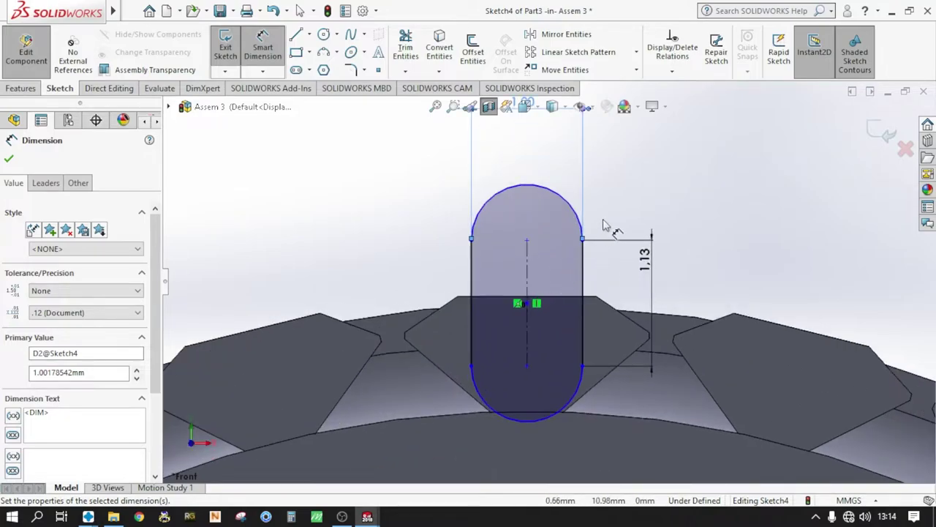
{"action": "key", "text": "Escape"}
Step: Try dragging the slot upward, clear the selection, and orbit the ring to a tilted view
{"action": "left_click_drag", "start_coordinate": [542, 196], "coordinate": [545, 159]}
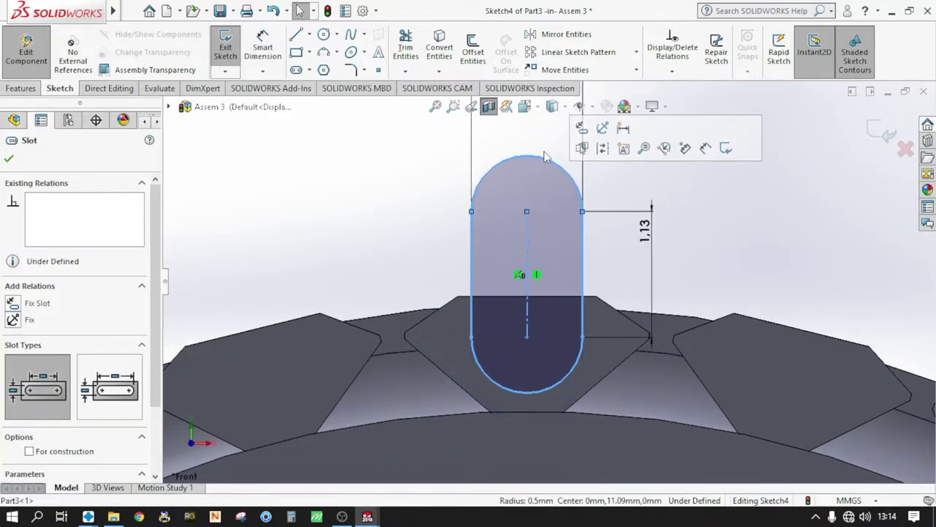
{"action": "scroll", "coordinate": [555, 213], "scroll_direction": "up", "scroll_amount": 3}
{"action": "scroll", "coordinate": [575, 258], "scroll_direction": "down", "scroll_amount": 3}
{"action": "scroll", "coordinate": [543, 196], "scroll_direction": "up", "scroll_amount": 2}
{"action": "left_click", "coordinate": [523, 154]}
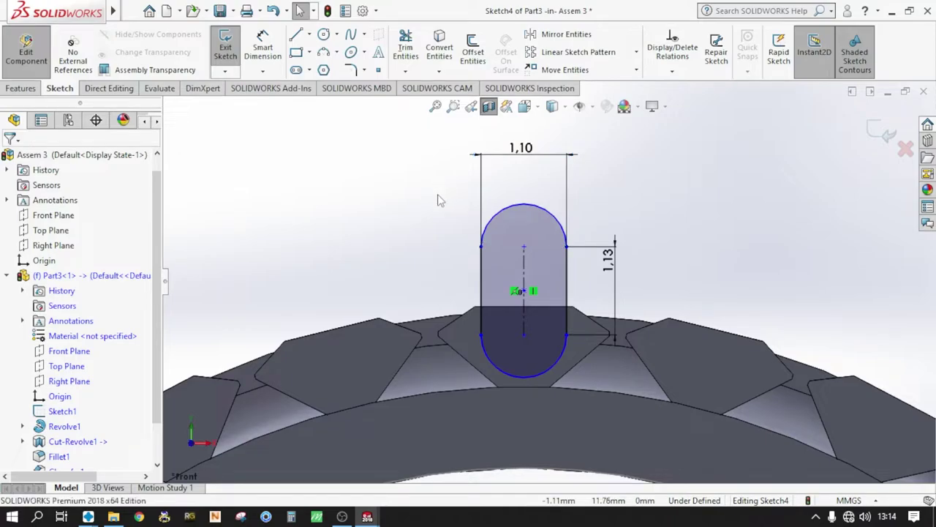
{"action": "scroll", "coordinate": [457, 211], "scroll_direction": "up", "scroll_amount": 3}
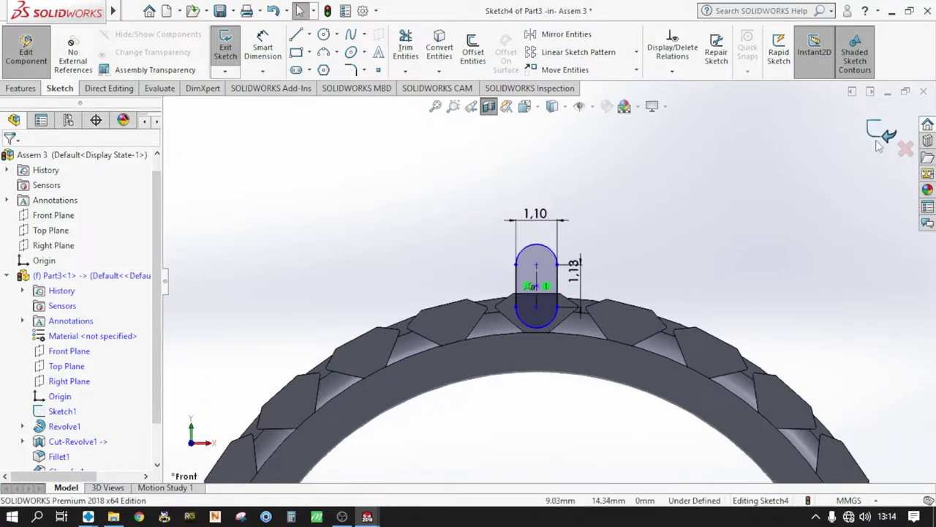
{"action": "scroll", "coordinate": [453, 265], "scroll_direction": "up", "scroll_amount": 3}
{"action": "scroll", "coordinate": [523, 339], "scroll_direction": "up", "scroll_amount": 2}
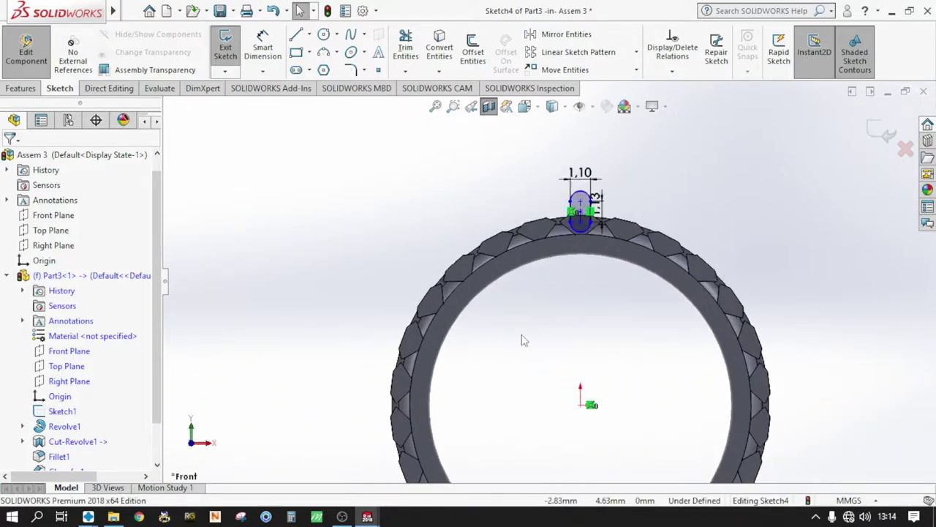
{"action": "mouse_move", "coordinate": [512, 307]}
{"action": "middle_mouse_down"}
{"action": "mouse_move", "coordinate": [526, 252]}
{"action": "mouse_move", "coordinate": [505, 248]}
{"action": "middle_mouse_up"}
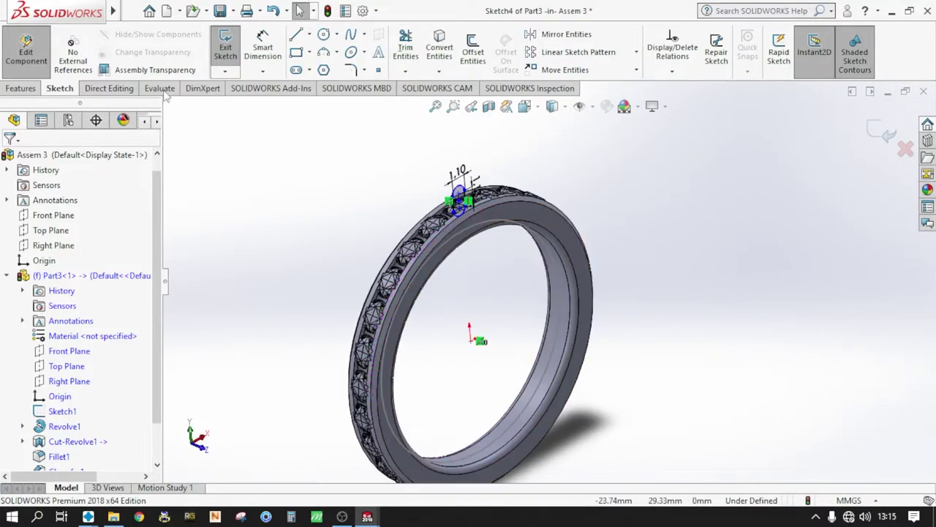
Step: Extrude-cut the slot through the band 10 mm in both directions
{"action": "left_click", "coordinate": [32, 89]}
{"action": "left_click", "coordinate": [410, 51]}
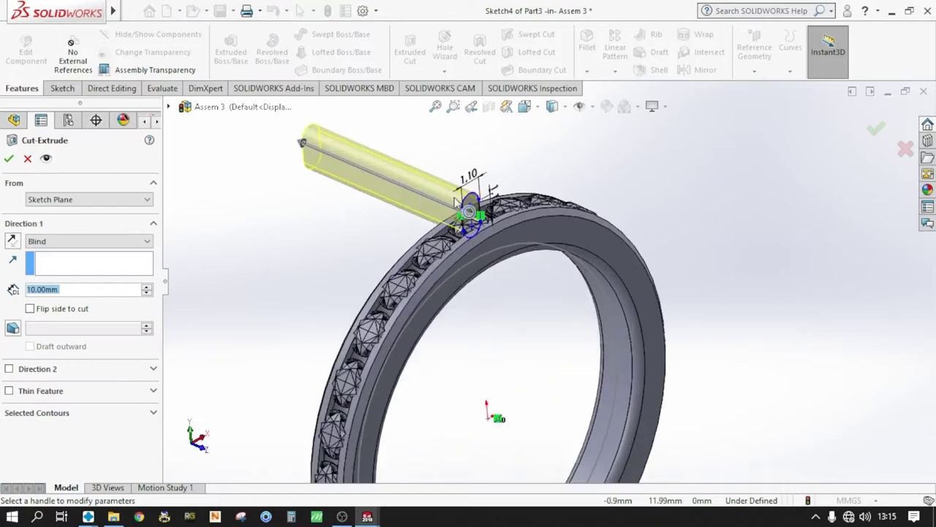
{"action": "left_click", "coordinate": [9, 369]}
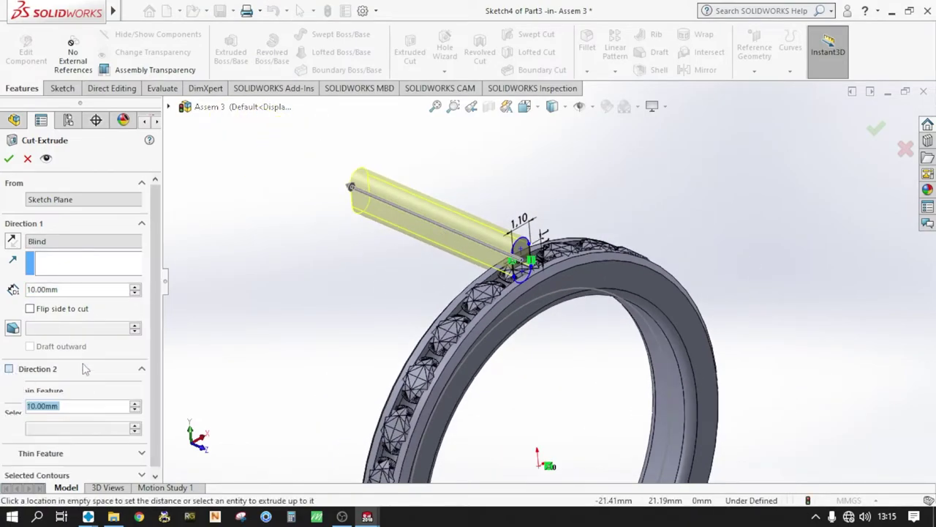
{"action": "key", "text": "Return"}
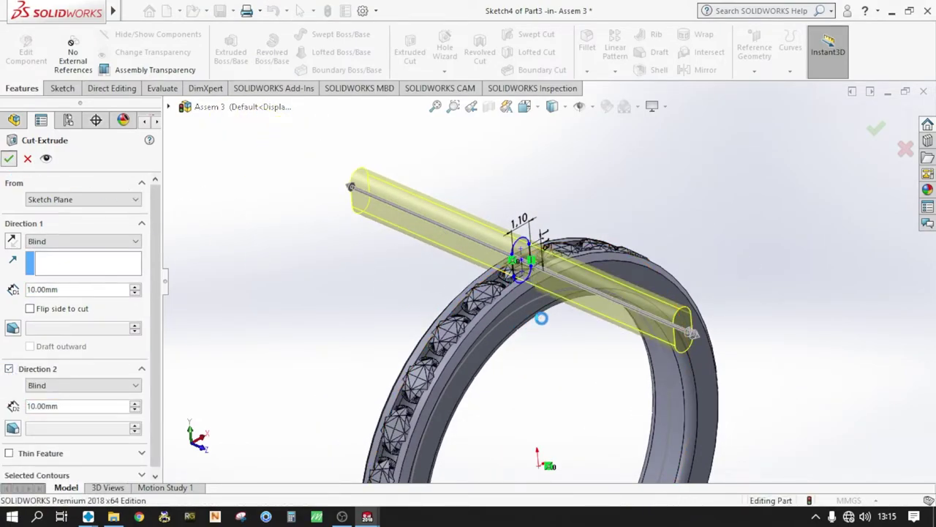
Step: Set up a circular pattern with Cut-Extrude1 as the feature to repeat
{"action": "middle_click_drag", "start_coordinate": [463, 310], "coordinate": [496, 251]}
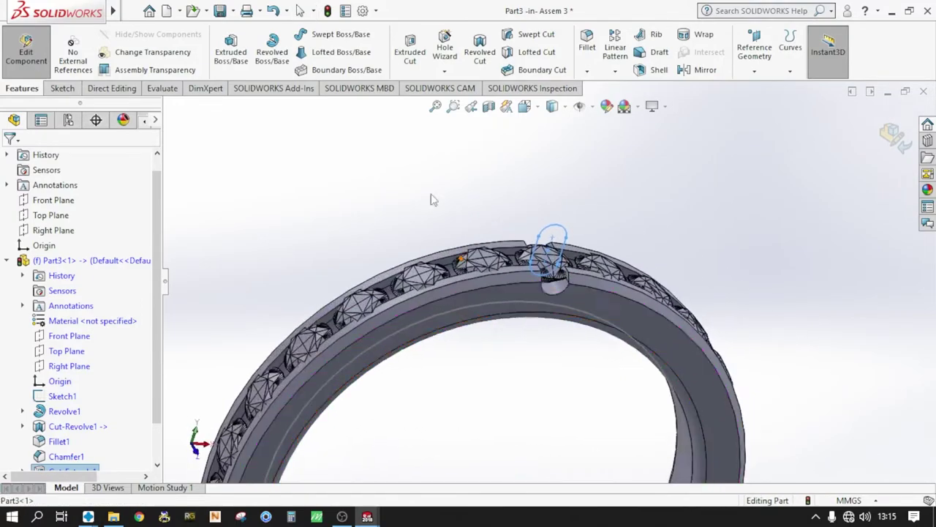
{"action": "scroll", "coordinate": [496, 252], "scroll_direction": "down", "scroll_amount": 4}
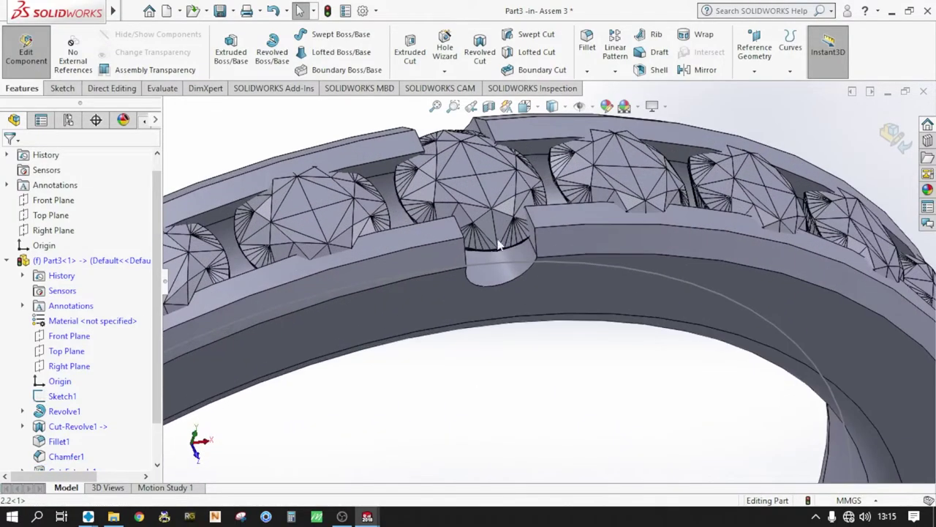
{"action": "left_click", "coordinate": [615, 70]}
{"action": "left_click", "coordinate": [636, 103]}
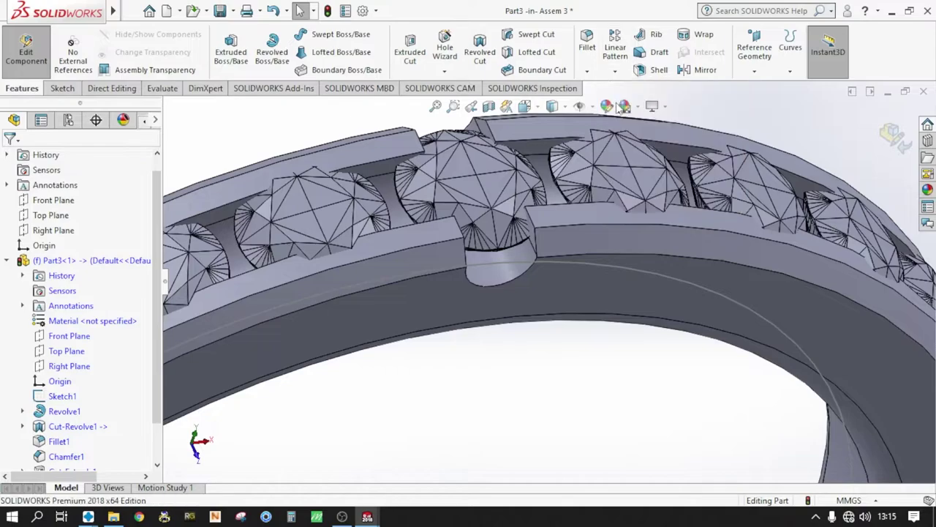
{"action": "left_click", "coordinate": [501, 280]}
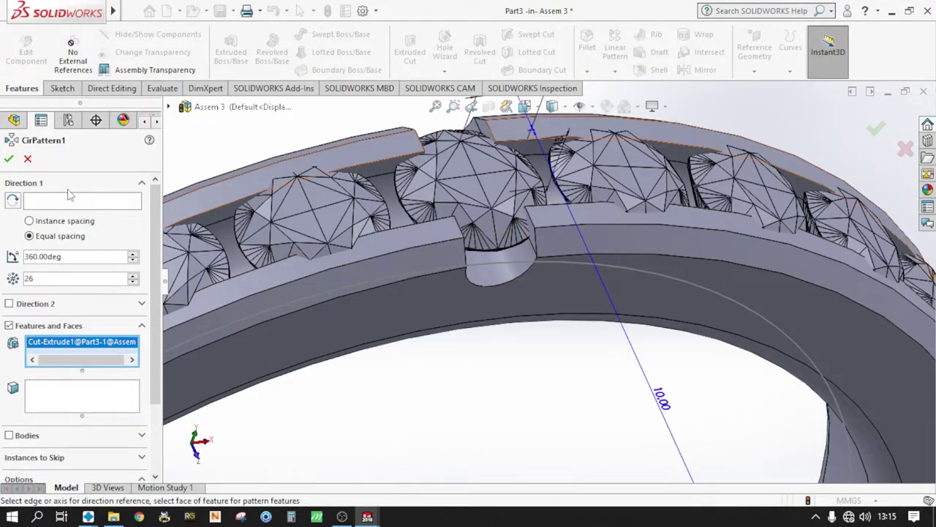
Step: Use the ring's circular edge as the axis and confirm 26 equally spaced notch cuts over 360°
{"action": "left_click", "coordinate": [73, 200]}
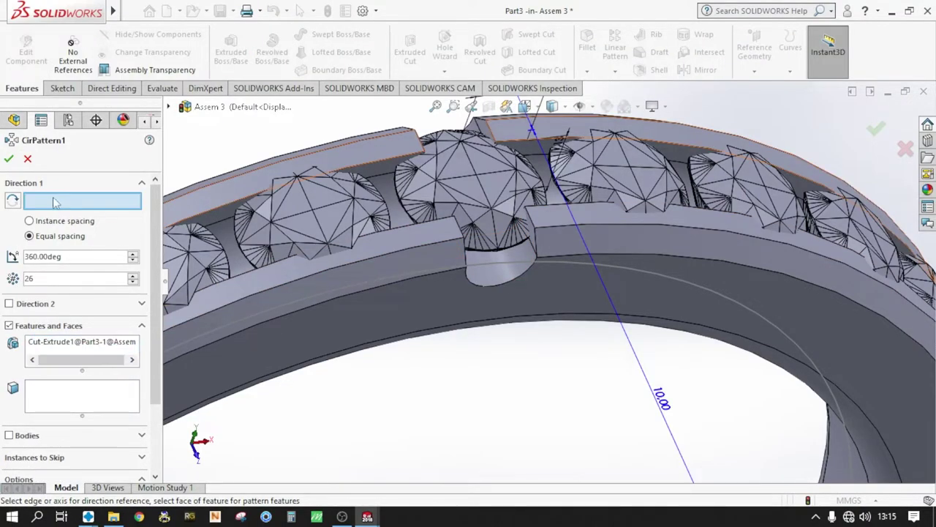
{"action": "left_click", "coordinate": [428, 328]}
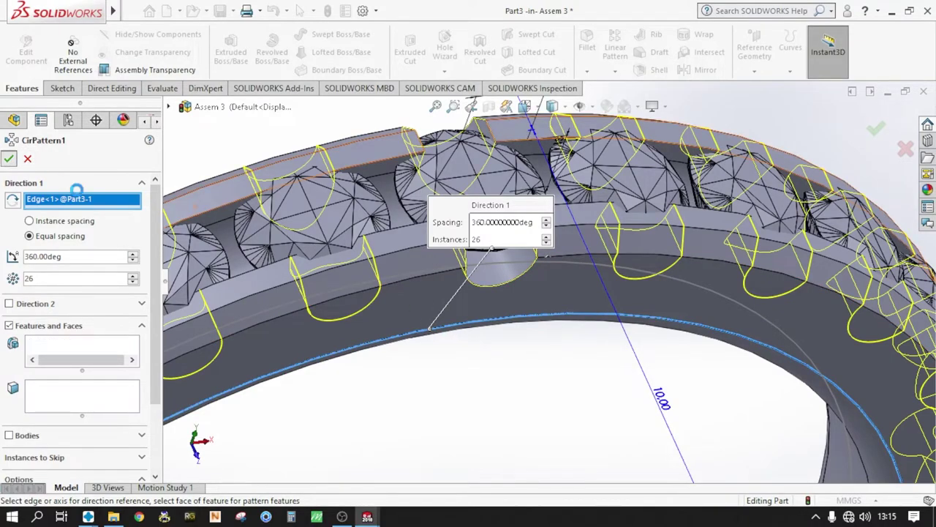
{"action": "key", "text": "Return"}
{"action": "scroll", "coordinate": [497, 291], "scroll_direction": "up", "scroll_amount": 5}
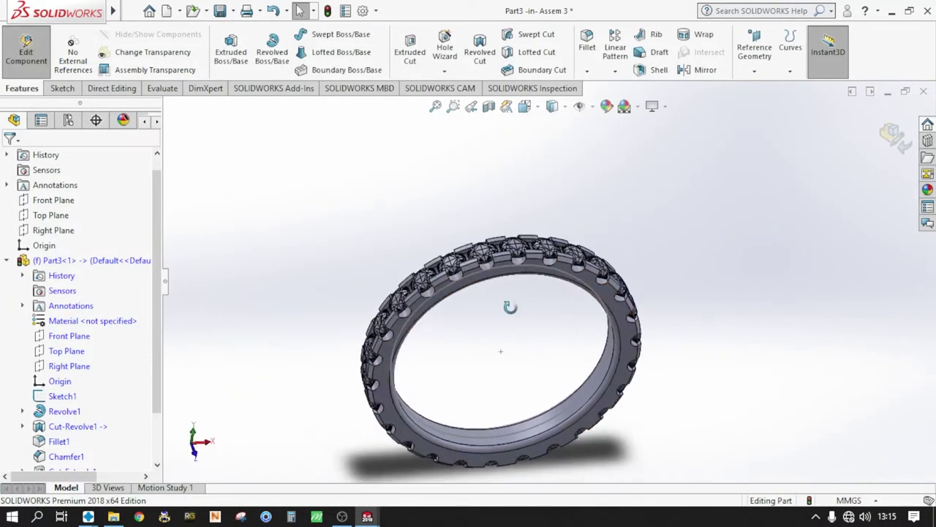
{"action": "middle_click_drag", "start_coordinate": [510, 307], "coordinate": [512, 261]}
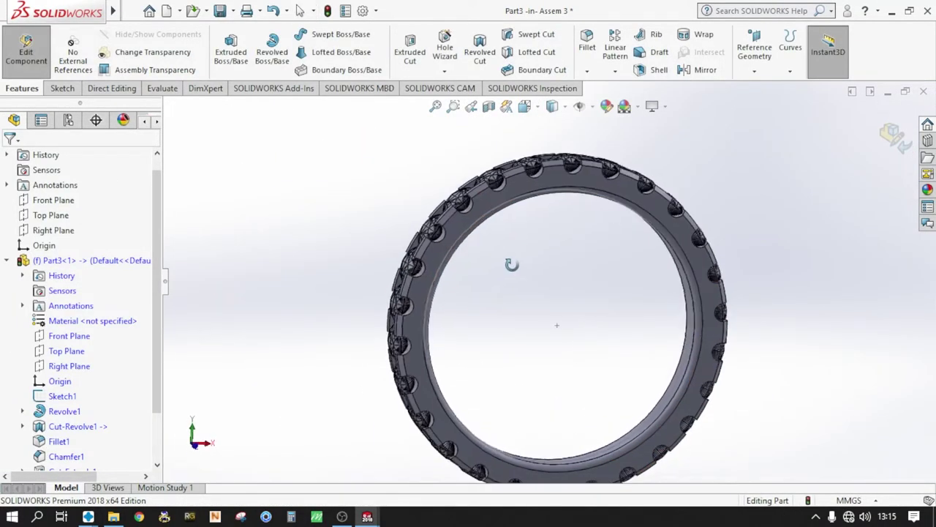
Step: Start a Front Plane sketch viewed Normal To and draw a vertical centre line from the origin to the ring's top edge
{"action": "left_click", "coordinate": [69, 336]}
{"action": "left_click", "coordinate": [126, 313]}
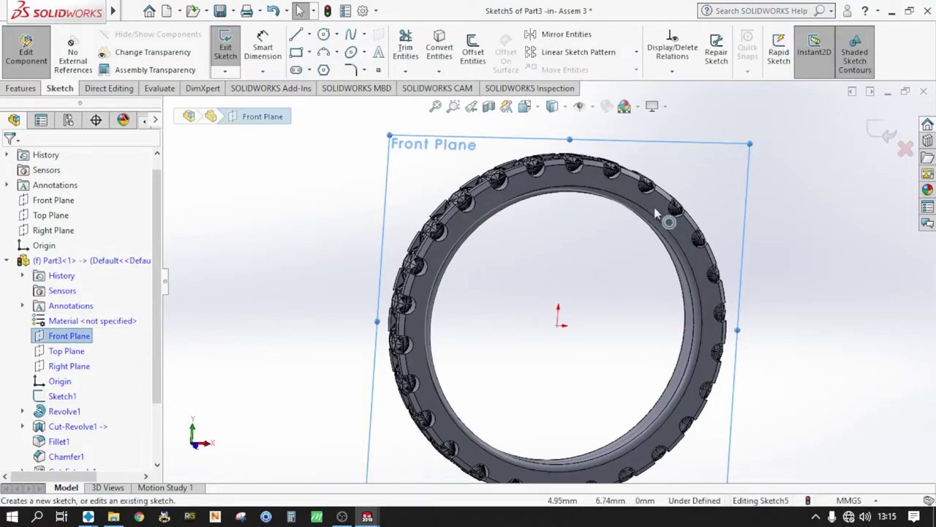
{"action": "left_click", "coordinate": [524, 106]}
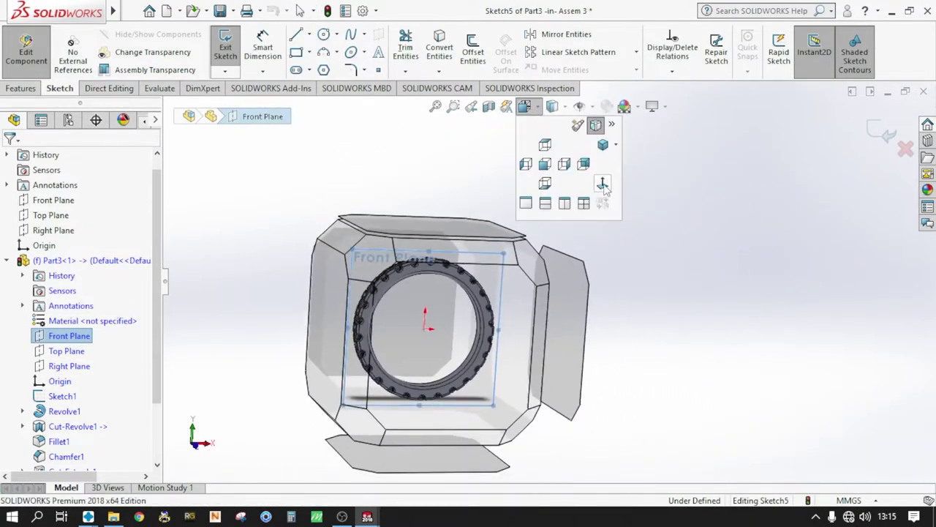
{"action": "left_click", "coordinate": [603, 186]}
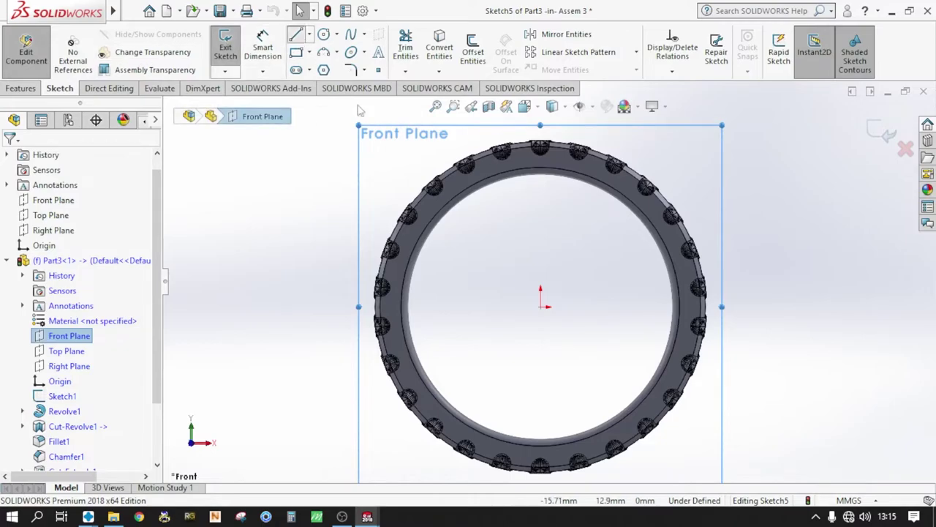
{"action": "key", "text": "l"}
{"action": "left_click", "coordinate": [541, 306]}
{"action": "scroll", "coordinate": [581, 175], "scroll_direction": "down", "scroll_amount": 2}
{"action": "scroll", "coordinate": [555, 183], "scroll_direction": "down", "scroll_amount": 3}
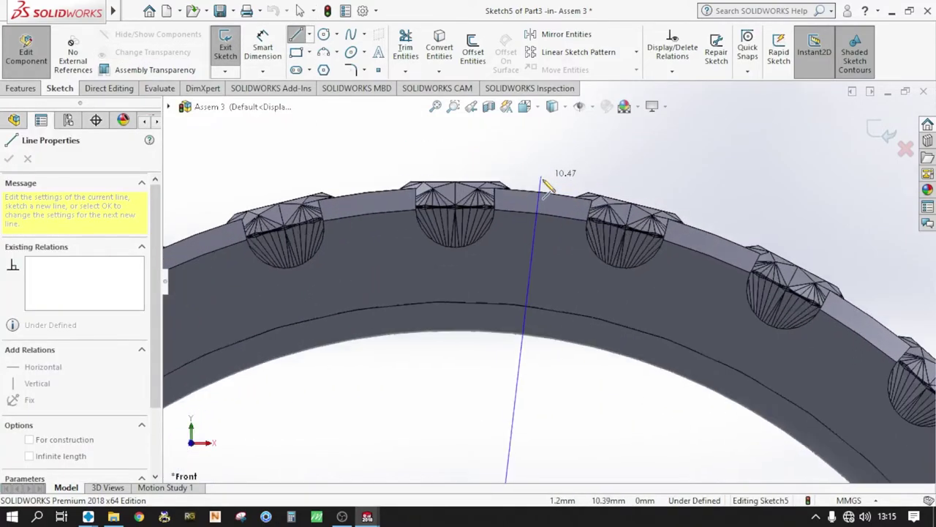
{"action": "left_click", "coordinate": [542, 191]}
{"action": "key", "text": "Escape"}
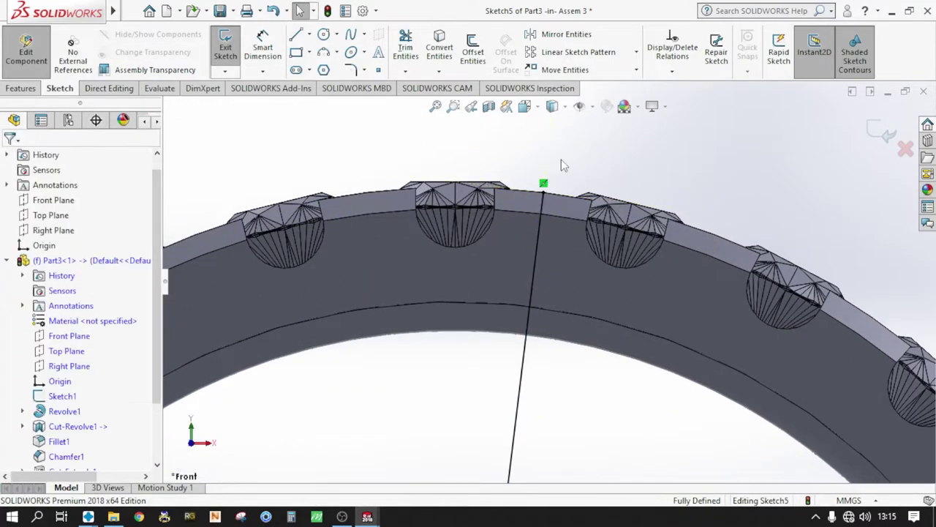
Step: Draw the two slanted notch lines from the centre line up past the ring's top edge
{"action": "scroll", "coordinate": [543, 257], "scroll_direction": "up", "scroll_amount": 3}
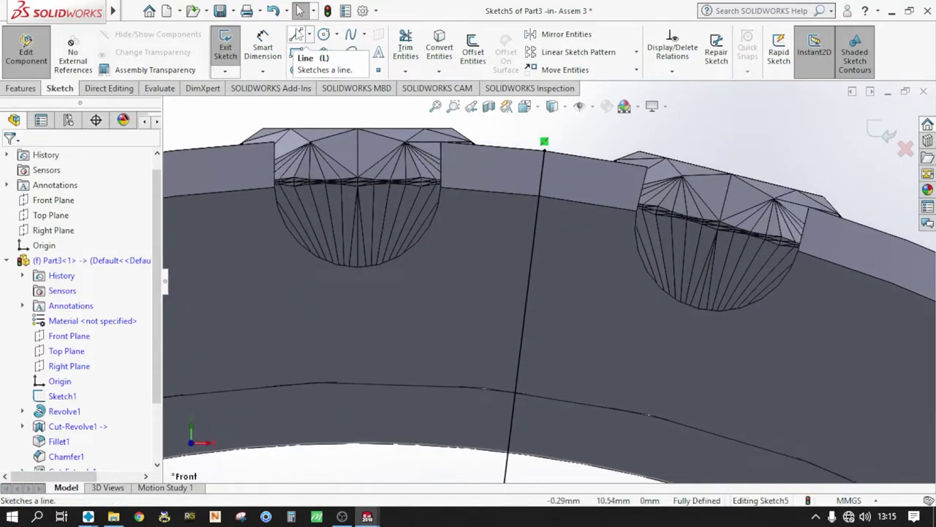
{"action": "left_click", "coordinate": [296, 35]}
{"action": "scroll", "coordinate": [543, 221], "scroll_direction": "down", "scroll_amount": 2}
{"action": "left_click", "coordinate": [542, 233]}
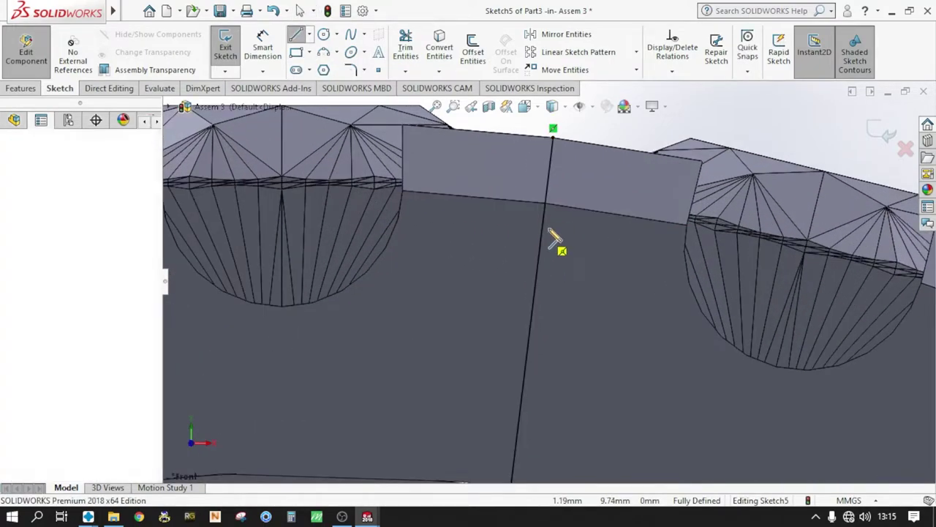
{"action": "left_click", "coordinate": [570, 187]}
{"action": "scroll", "coordinate": [577, 213], "scroll_direction": "up", "scroll_amount": 2}
{"action": "scroll", "coordinate": [567, 194], "scroll_direction": "down", "scroll_amount": 2}
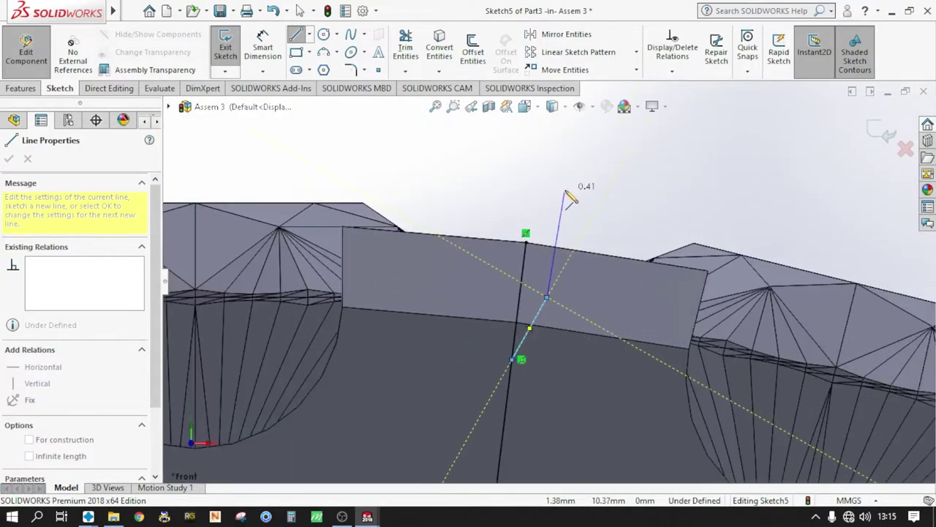
{"action": "left_click", "coordinate": [560, 192]}
{"action": "key", "text": "Escape"}
{"action": "key", "text": "Escape"}
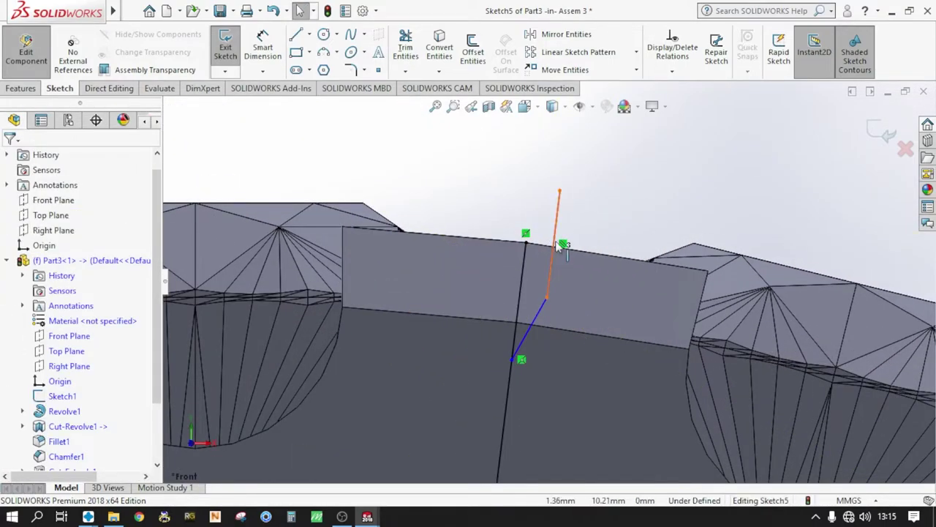
Step: Dimension the lower notch line 0.27 and the upper notch line 0.40
{"action": "left_click", "coordinate": [252, 48]}
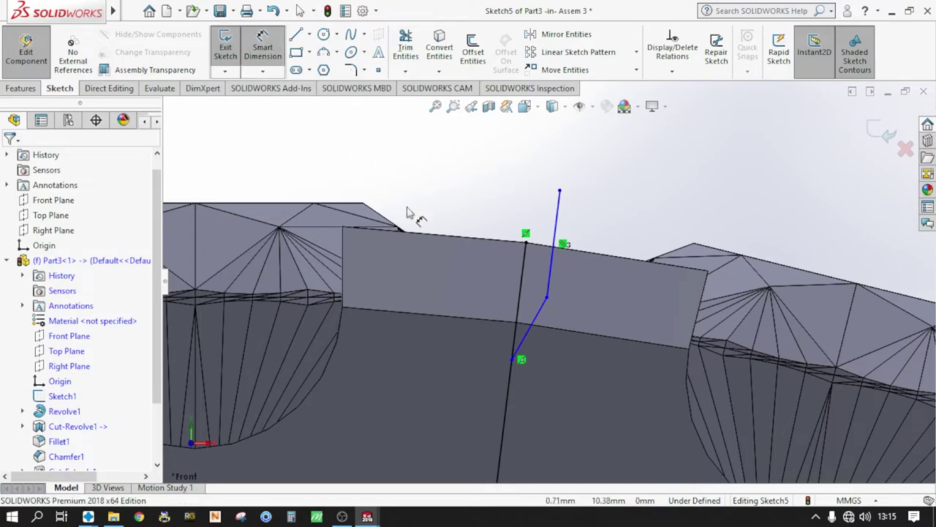
{"action": "left_click", "coordinate": [538, 317]}
{"action": "left_click", "coordinate": [552, 384]}
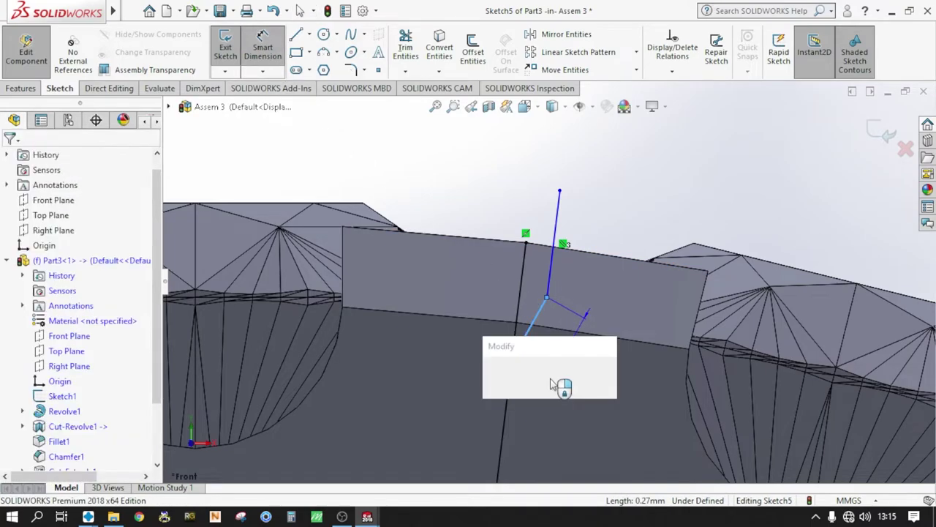
{"action": "left_click", "coordinate": [491, 375]}
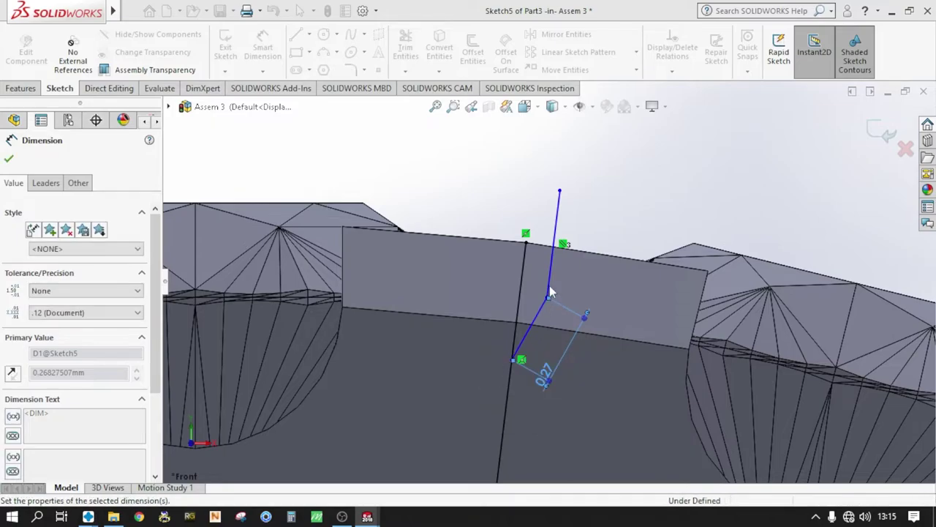
{"action": "left_click", "coordinate": [552, 278]}
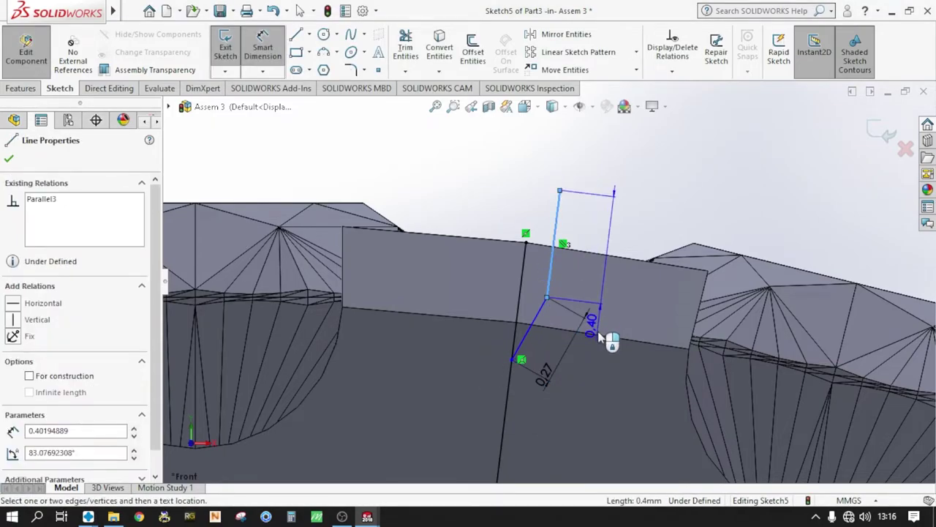
{"action": "left_click", "coordinate": [598, 368]}
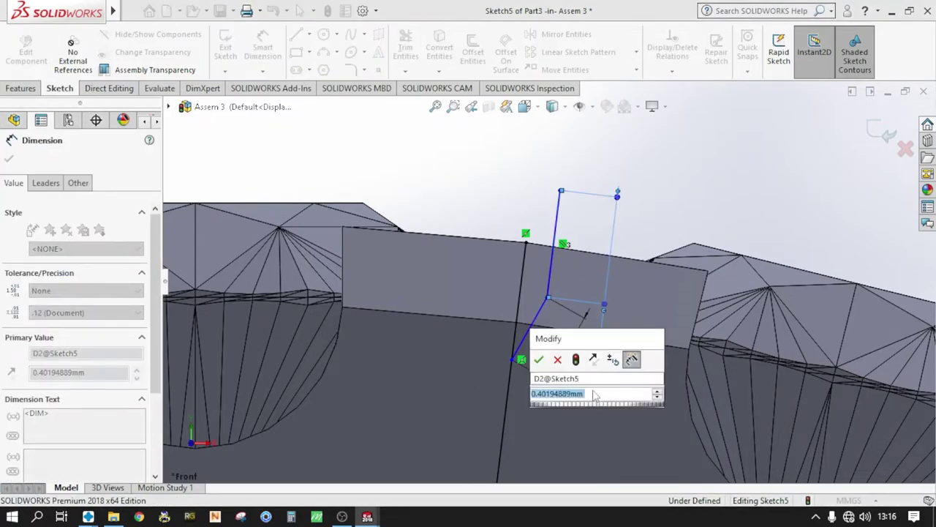
{"action": "left_click", "coordinate": [539, 360]}
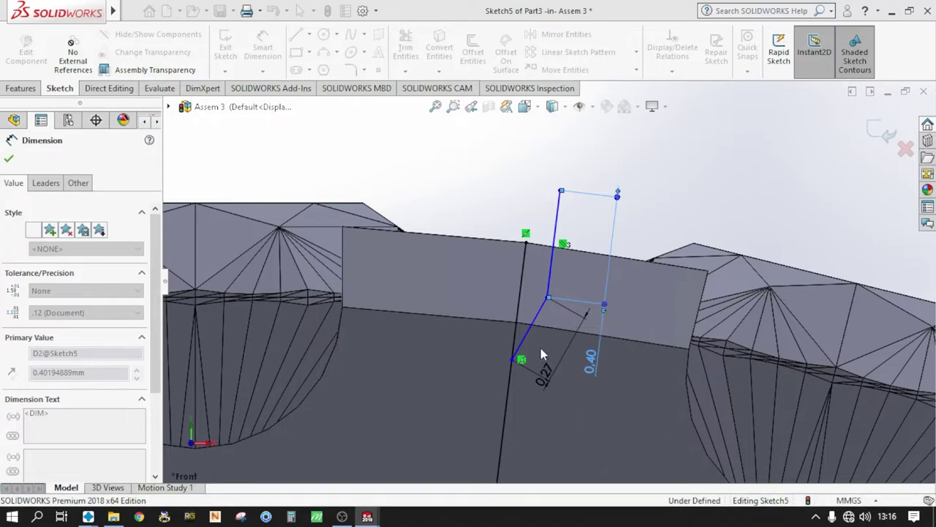
{"action": "scroll", "coordinate": [512, 205], "scroll_direction": "up", "scroll_amount": 3}
{"action": "scroll", "coordinate": [542, 249], "scroll_direction": "down", "scroll_amount": 3}
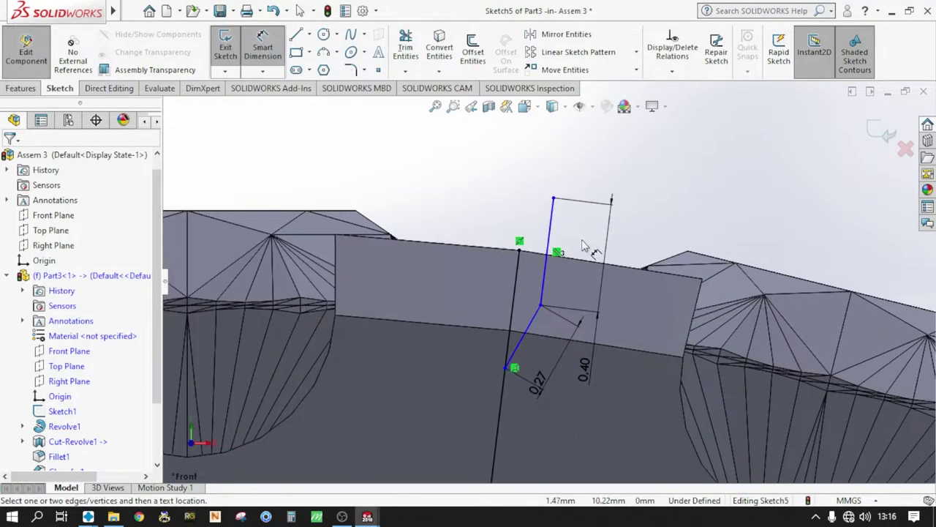
{"action": "key", "text": "Escape"}
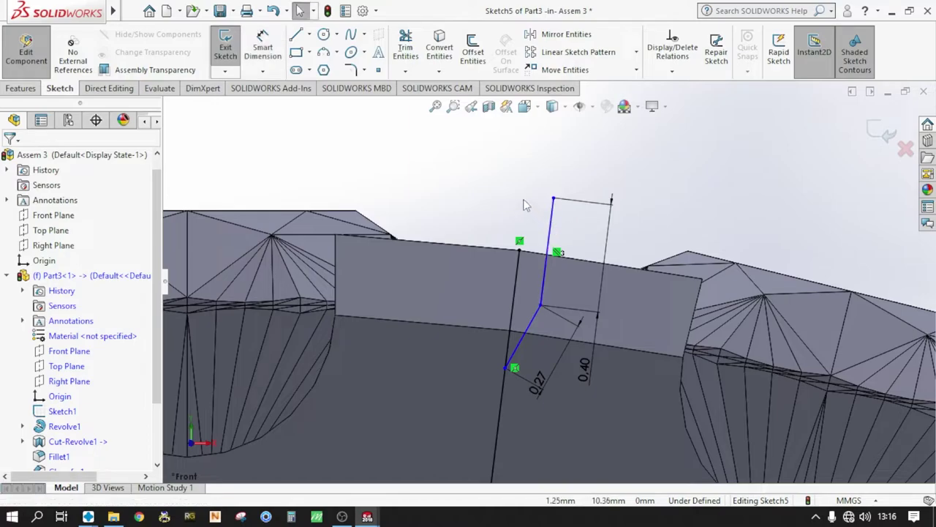
Step: Mirror both notch lines about the vertical centre line
{"action": "left_click", "coordinate": [564, 34]}
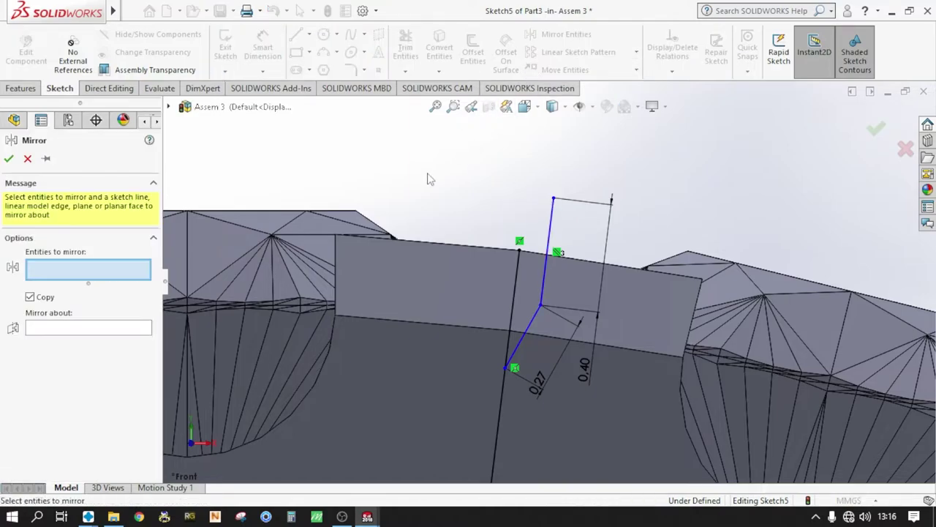
{"action": "left_click", "coordinate": [554, 231]}
{"action": "left_click", "coordinate": [530, 319]}
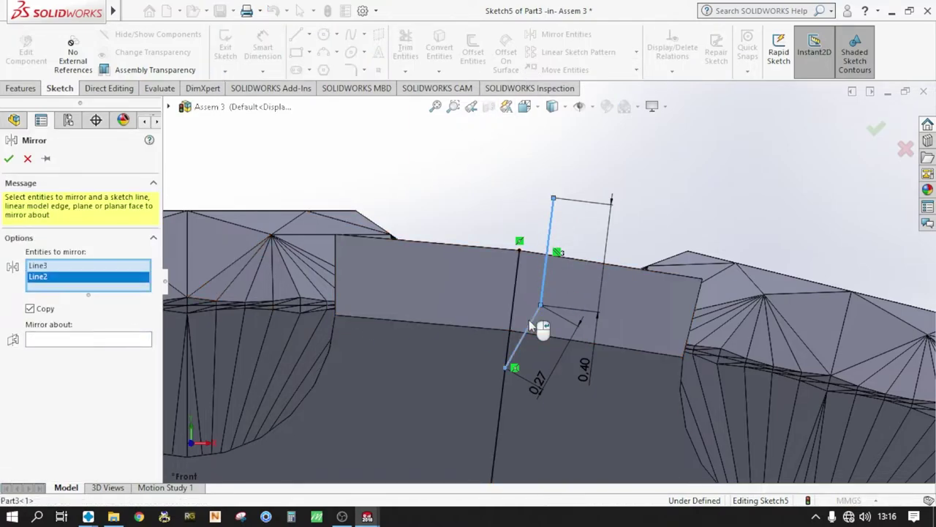
{"action": "left_click", "coordinate": [149, 338]}
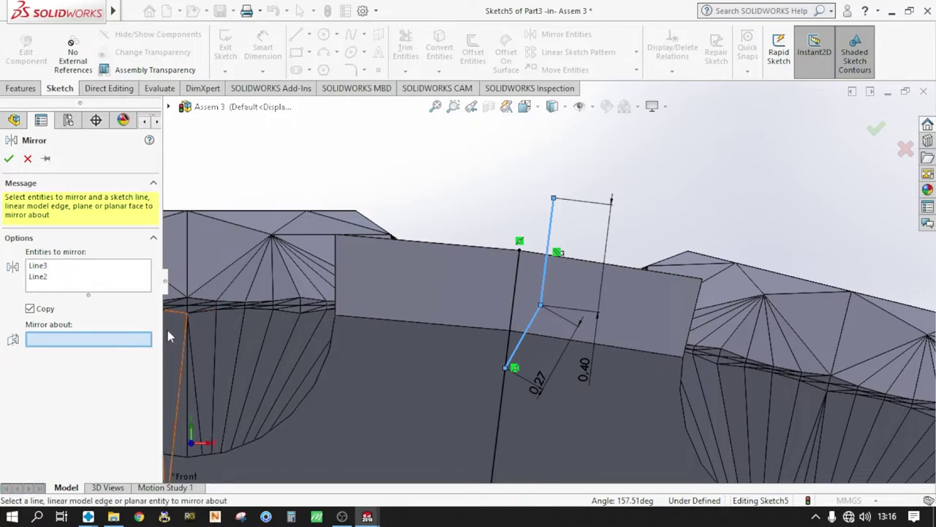
{"action": "left_click", "coordinate": [515, 282]}
{"action": "left_click", "coordinate": [8, 159]}
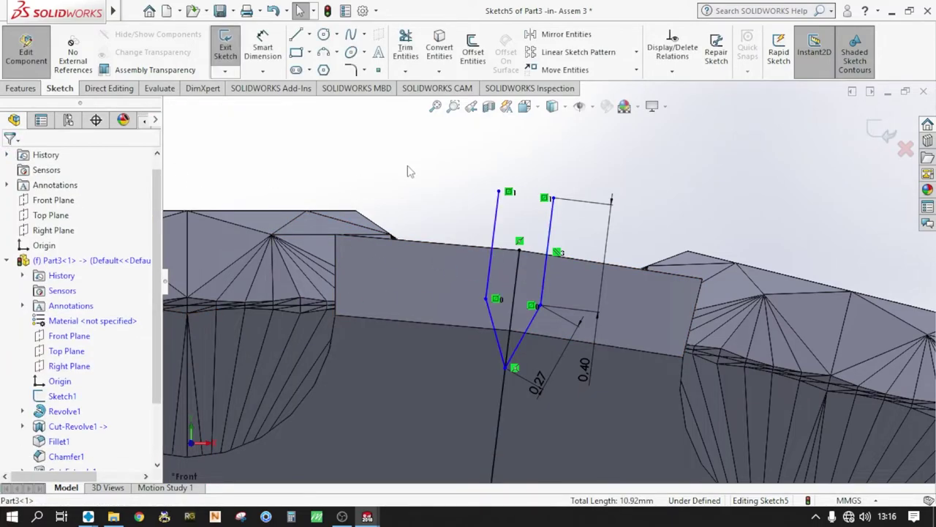
Step: Close the notch profile with a line across the top
{"action": "left_click", "coordinate": [295, 35]}
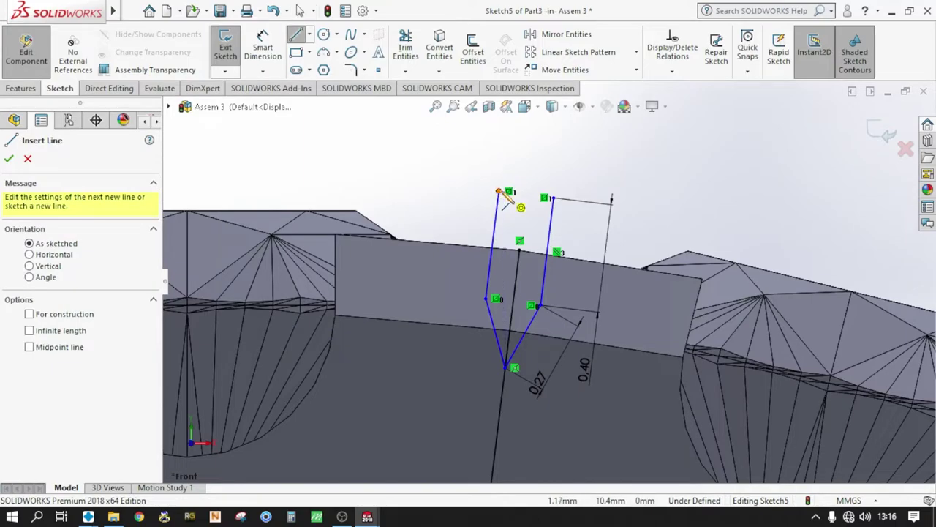
{"action": "left_click", "coordinate": [499, 192]}
{"action": "left_click", "coordinate": [545, 197]}
{"action": "key", "text": "Escape"}
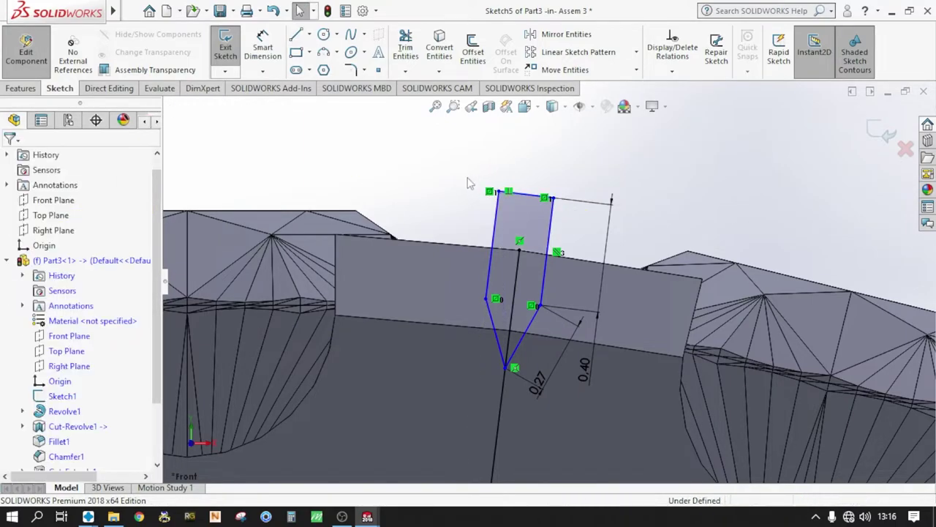
{"action": "scroll", "coordinate": [469, 183], "scroll_direction": "up", "scroll_amount": 5}
{"action": "middle_click_drag", "start_coordinate": [469, 183], "coordinate": [439, 234]}
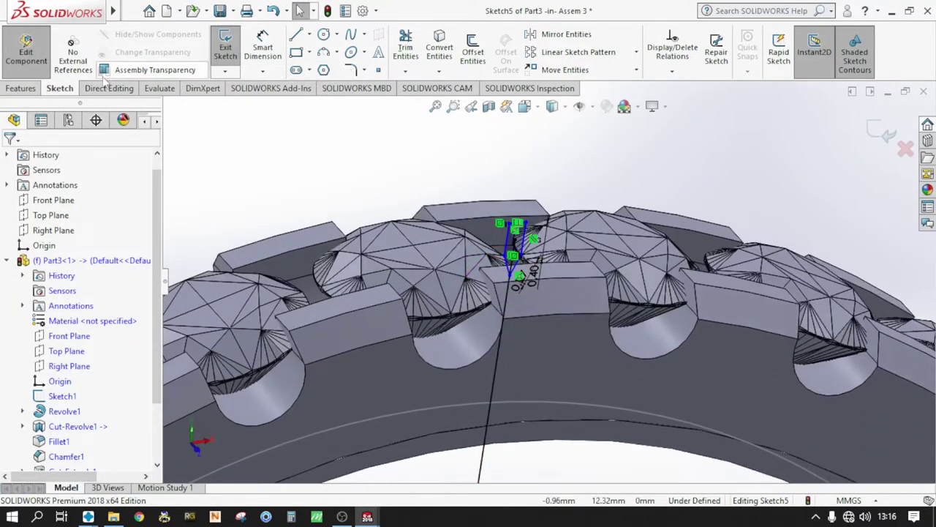
Step: Cut the notch region of Sketch5 through the band 10 mm in both directions
{"action": "left_click", "coordinate": [26, 87]}
{"action": "left_click", "coordinate": [409, 51]}
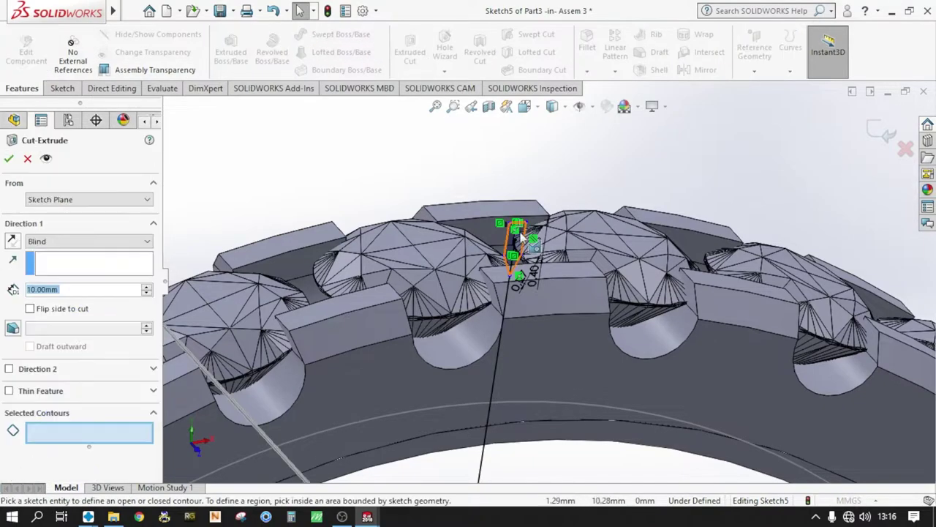
{"action": "scroll", "coordinate": [517, 253], "scroll_direction": "down", "scroll_amount": 3}
{"action": "left_click", "coordinate": [523, 245]}
{"action": "scroll", "coordinate": [523, 244], "scroll_direction": "up", "scroll_amount": 3}
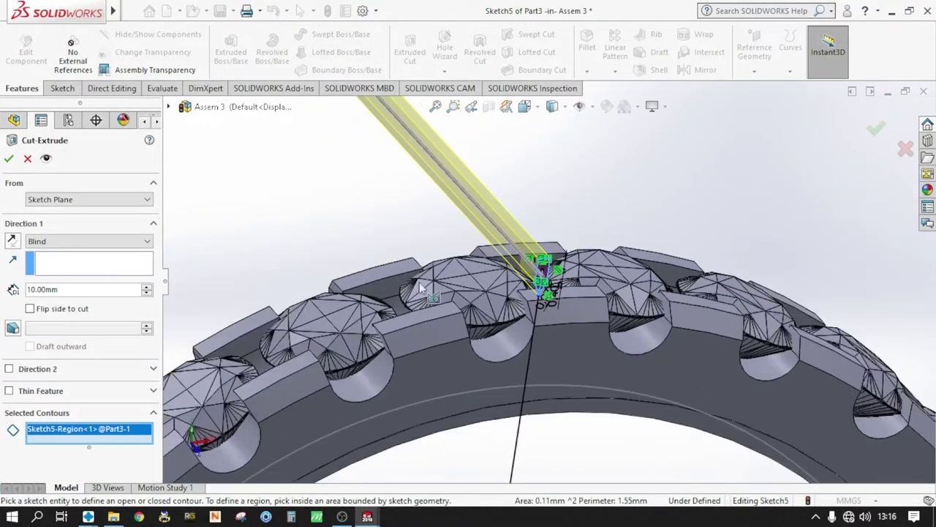
{"action": "left_click", "coordinate": [9, 369]}
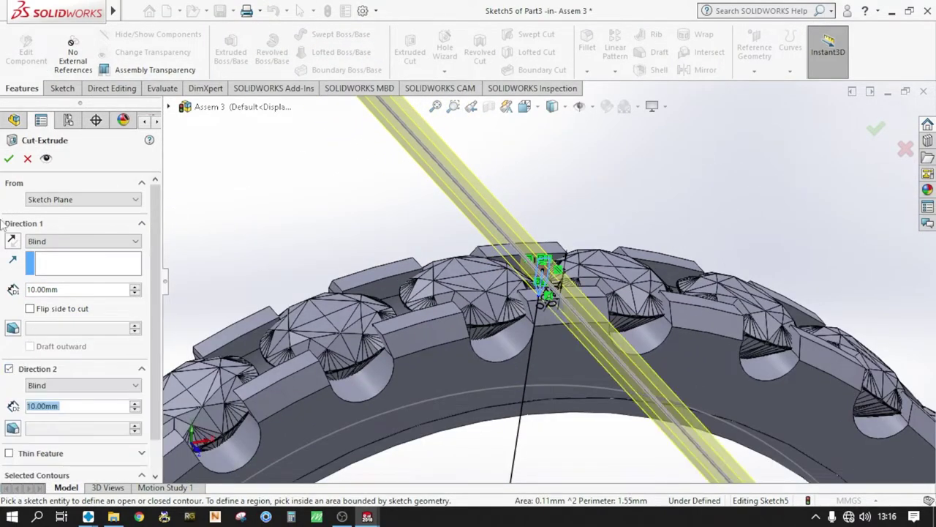
{"action": "left_click", "coordinate": [8, 160]}
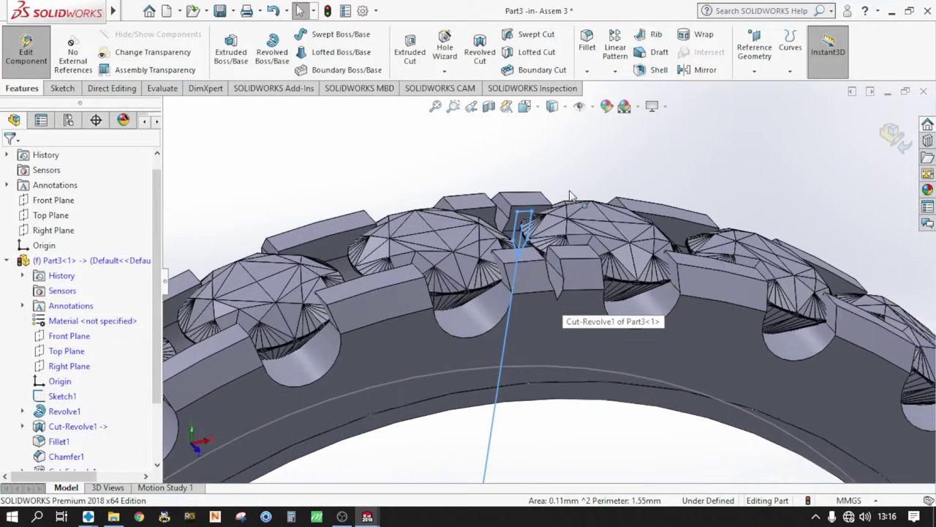
{"action": "scroll", "coordinate": [578, 311], "scroll_direction": "up", "scroll_amount": 3}
{"action": "scroll", "coordinate": [578, 311], "scroll_direction": "down", "scroll_amount": 3}
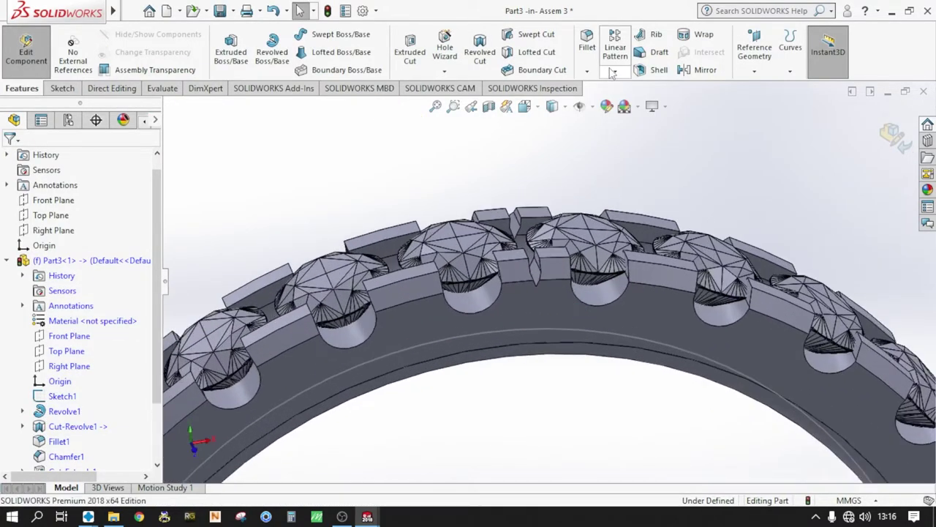
{"action": "left_click", "coordinate": [612, 74]}
Step: Pattern Cut-Extrude2 26 times, equally spaced over 360° about the ring's circular edge
{"action": "left_click", "coordinate": [629, 101]}
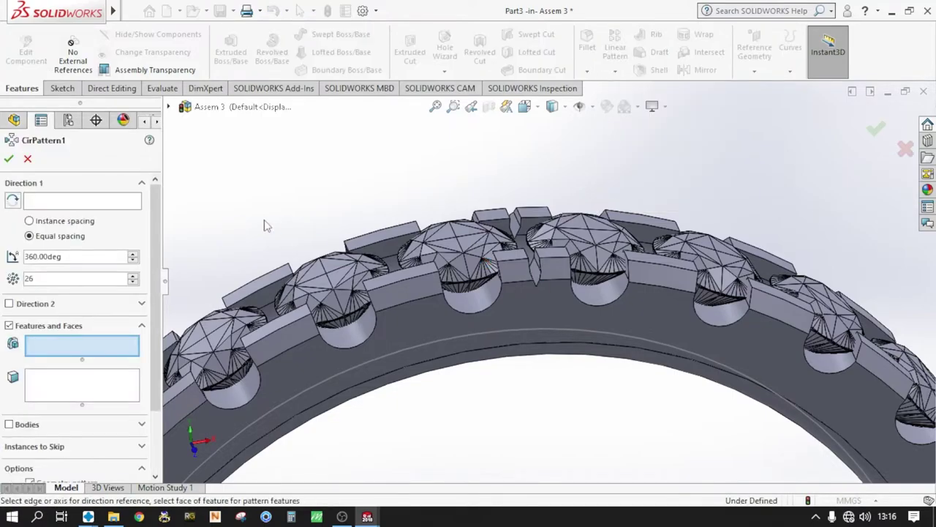
{"action": "scroll", "coordinate": [556, 282], "scroll_direction": "down", "scroll_amount": 5}
{"action": "left_click", "coordinate": [545, 292]}
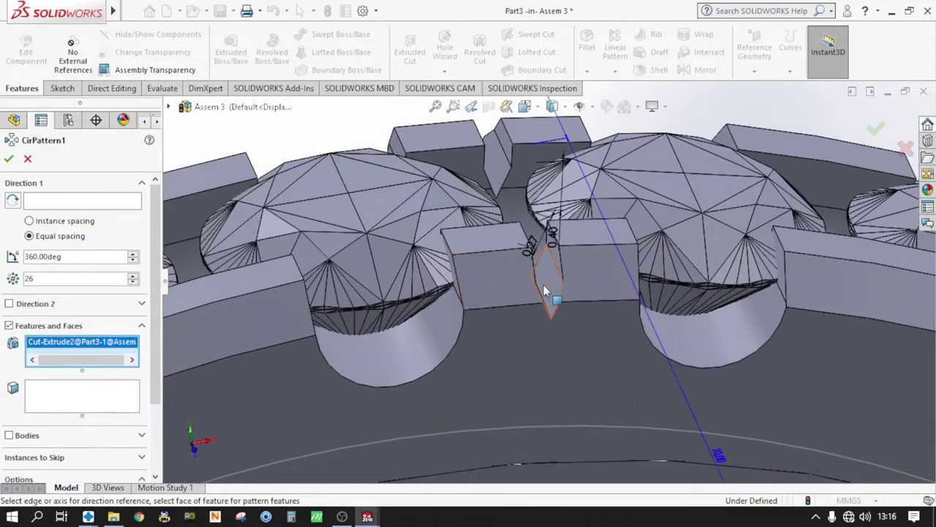
{"action": "left_click", "coordinate": [121, 205]}
{"action": "scroll", "coordinate": [559, 303], "scroll_direction": "up", "scroll_amount": 5}
{"action": "left_click", "coordinate": [561, 338]}
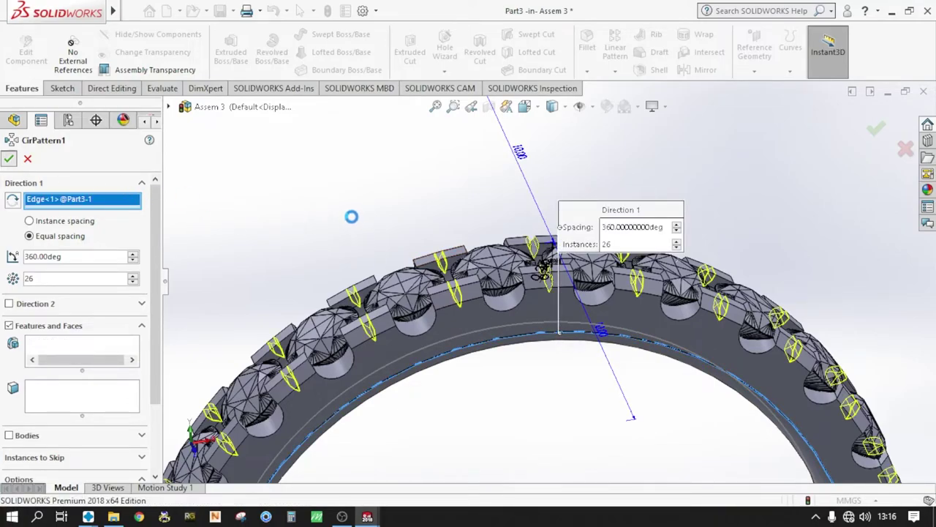
{"action": "key", "text": "Return"}
{"action": "scroll", "coordinate": [554, 340], "scroll_direction": "up", "scroll_amount": 3}
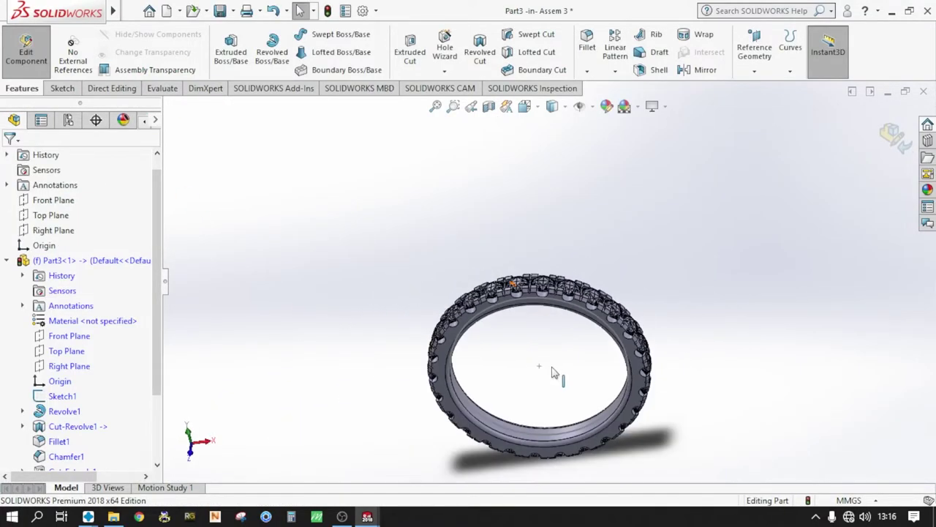
{"action": "mouse_move", "coordinate": [554, 366]}
{"action": "middle_mouse_down"}
{"action": "mouse_move", "coordinate": [594, 337]}
{"action": "mouse_move", "coordinate": [543, 340]}
{"action": "middle_mouse_up"}
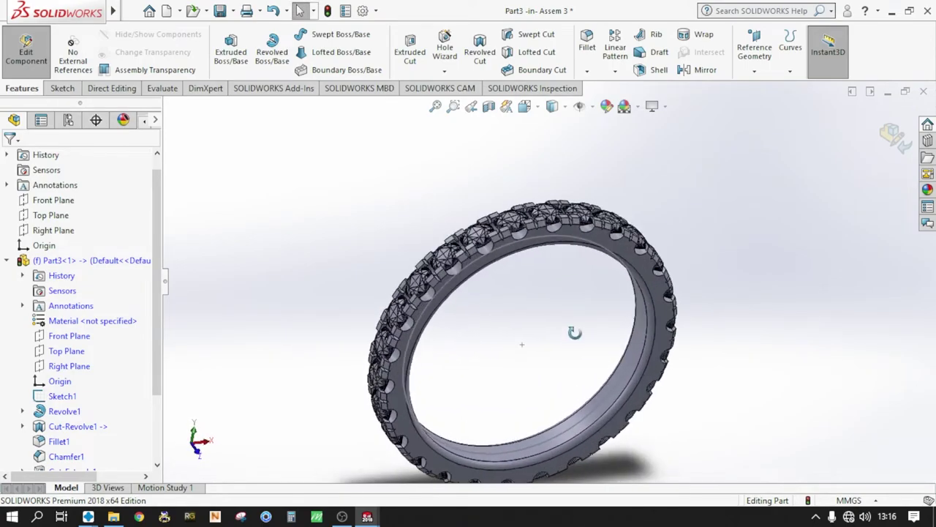
Step: Return to the assembly, then edit Part3 in place and start a sketch on its Front Plane
{"action": "left_click", "coordinate": [890, 138]}
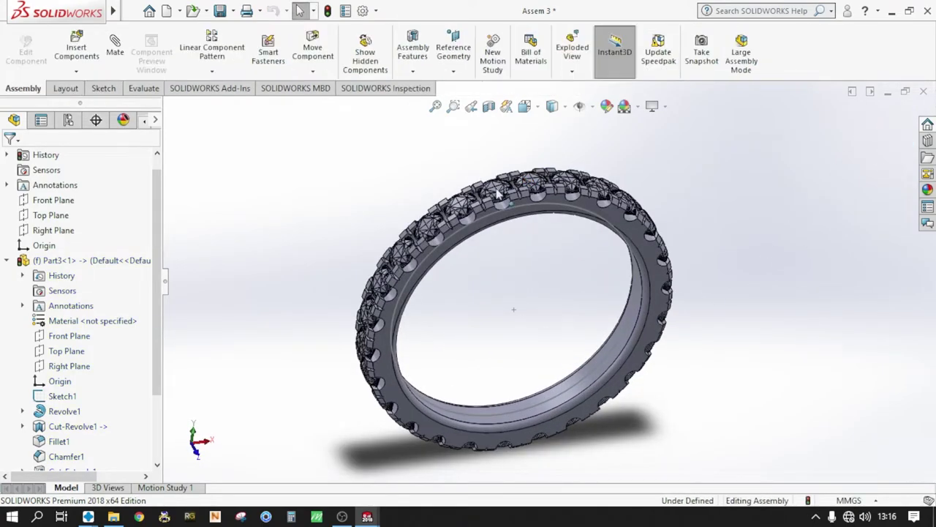
{"action": "scroll", "coordinate": [532, 247], "scroll_direction": "down", "scroll_amount": 5}
{"action": "left_click", "coordinate": [535, 277]}
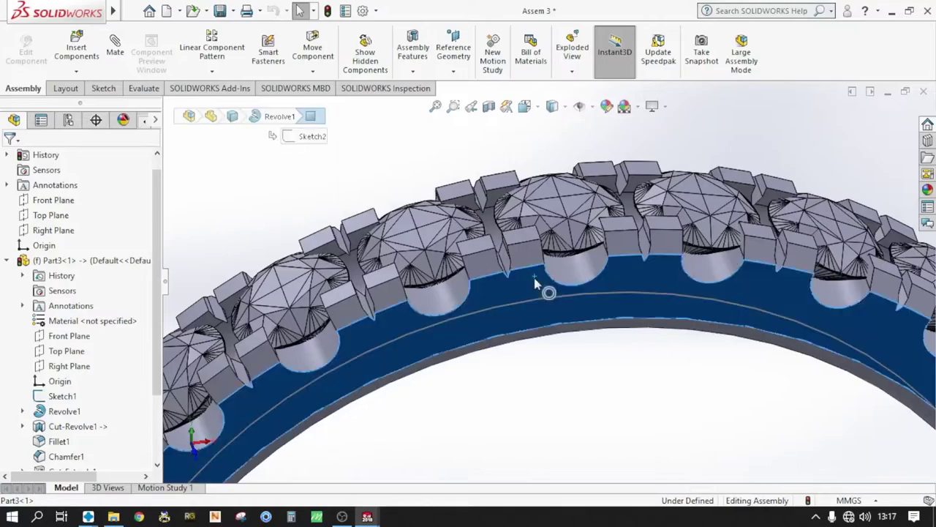
{"action": "left_click", "coordinate": [628, 202]}
{"action": "key", "text": "f"}
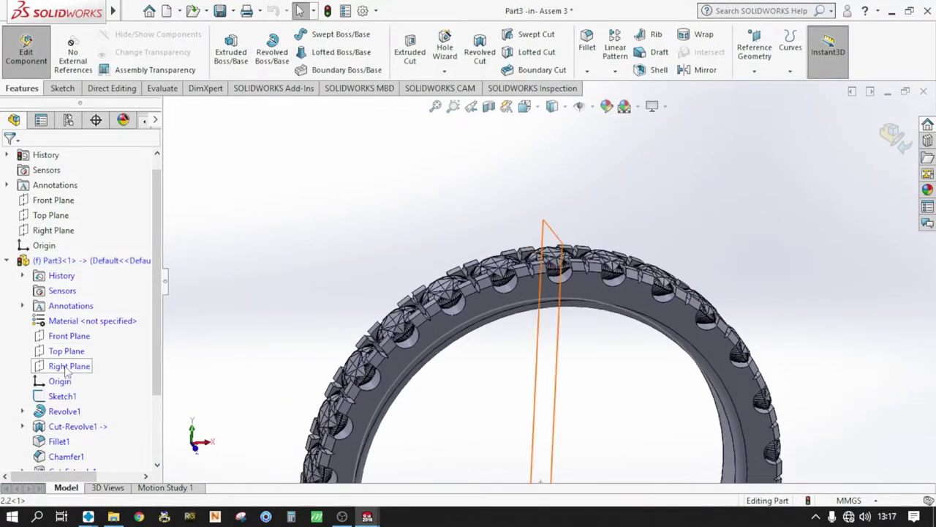
{"action": "left_click", "coordinate": [69, 336]}
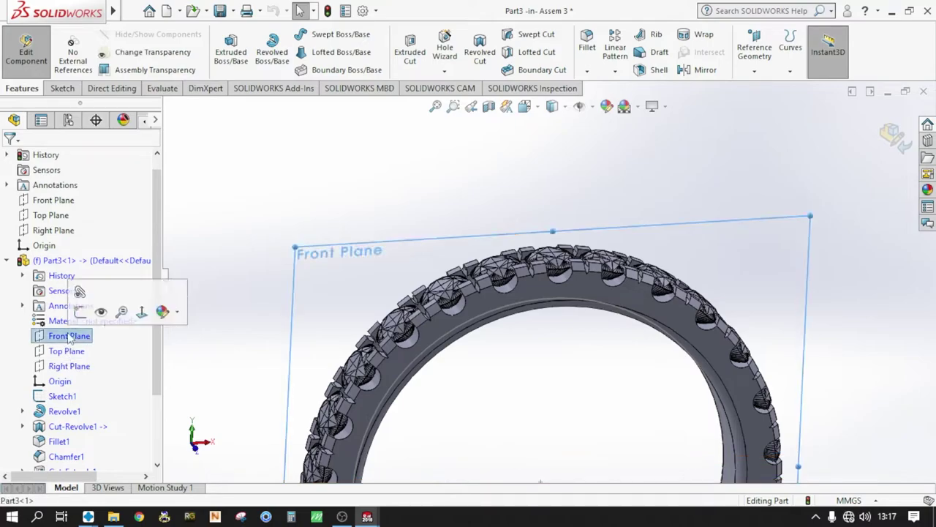
{"action": "left_click", "coordinate": [80, 312]}
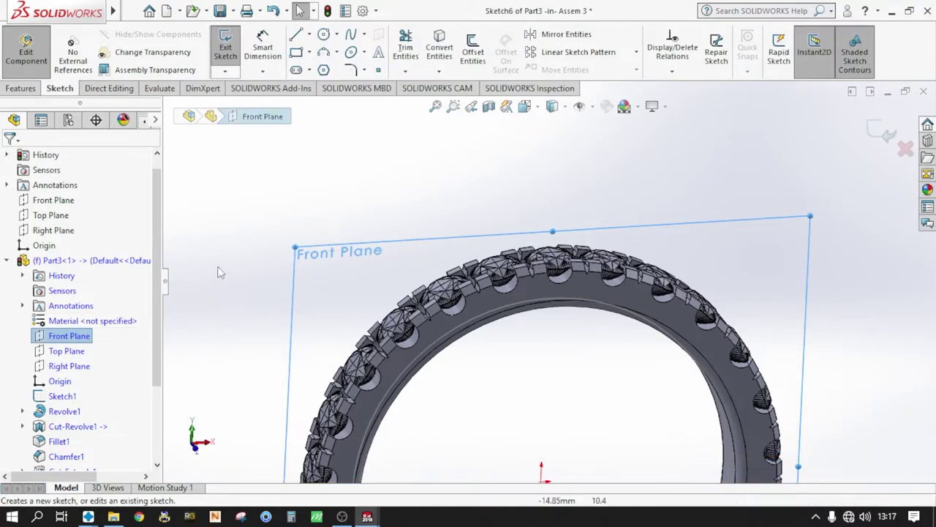
Step: View the sketch plane normal-to and briefly inspect the ring with a Section View cut
{"action": "left_click", "coordinate": [525, 106]}
{"action": "left_click", "coordinate": [566, 186]}
{"action": "scroll", "coordinate": [566, 186], "scroll_direction": "down", "scroll_amount": 5}
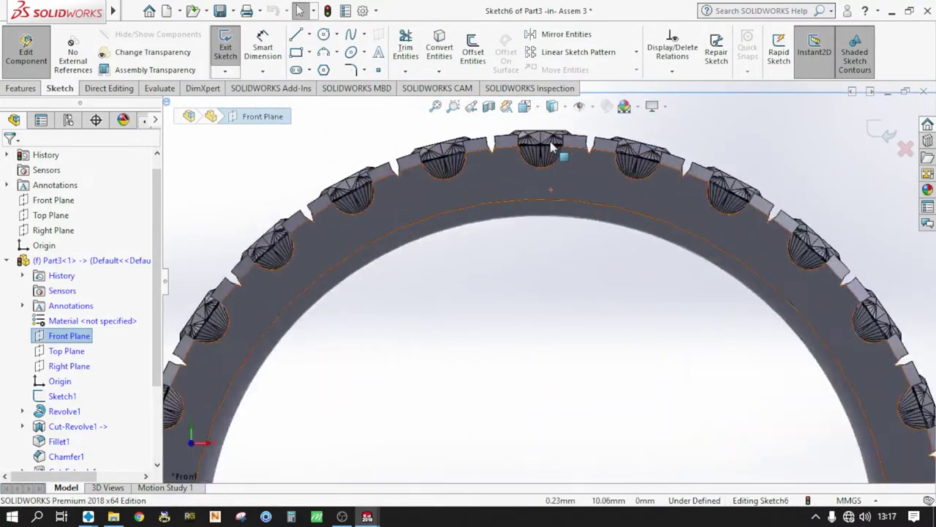
{"action": "scroll", "coordinate": [547, 150], "scroll_direction": "down", "scroll_amount": 3}
{"action": "scroll", "coordinate": [547, 150], "scroll_direction": "down", "scroll_amount": 2}
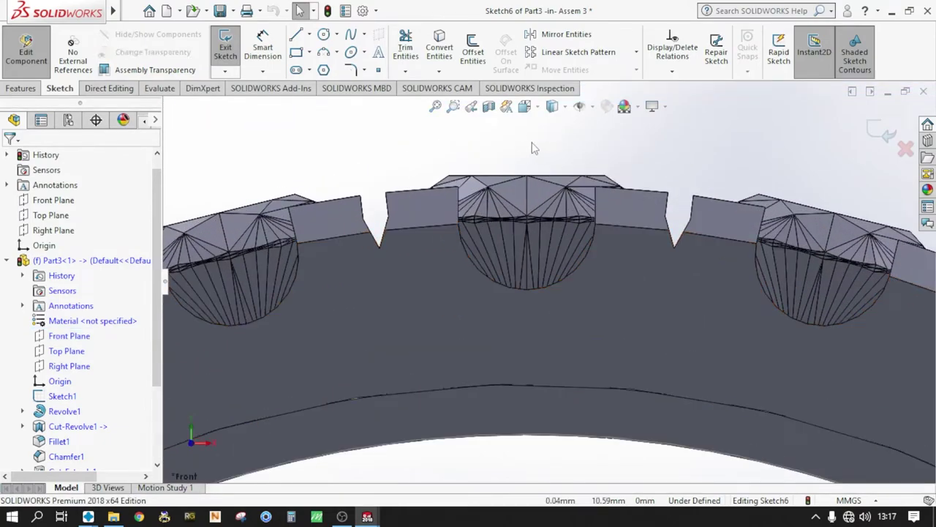
{"action": "left_click", "coordinate": [488, 106]}
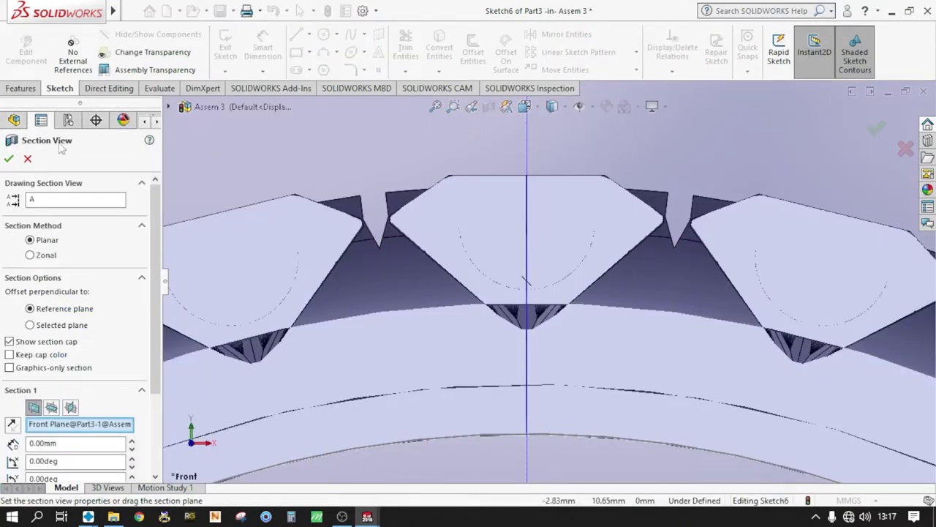
{"action": "left_click", "coordinate": [9, 159]}
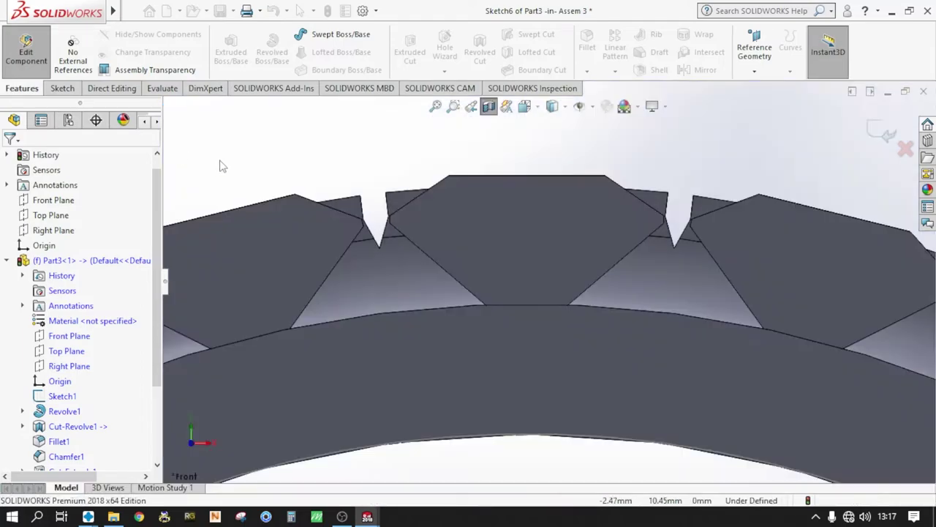
{"action": "key", "text": "f"}
Step: Save Part3 and Assem 3 with Save All, keeping the empty sketch
{"action": "key", "text": "ctrl+s"}
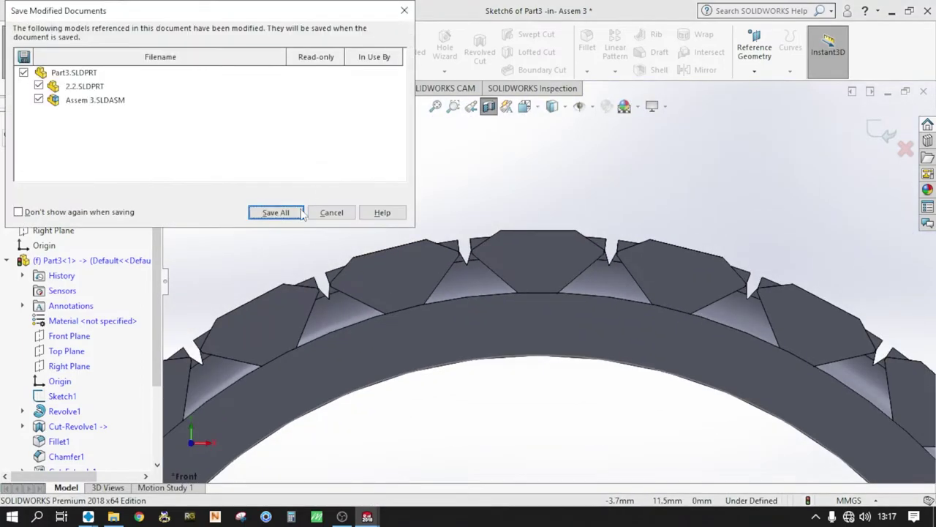
{"action": "left_click", "coordinate": [295, 212]}
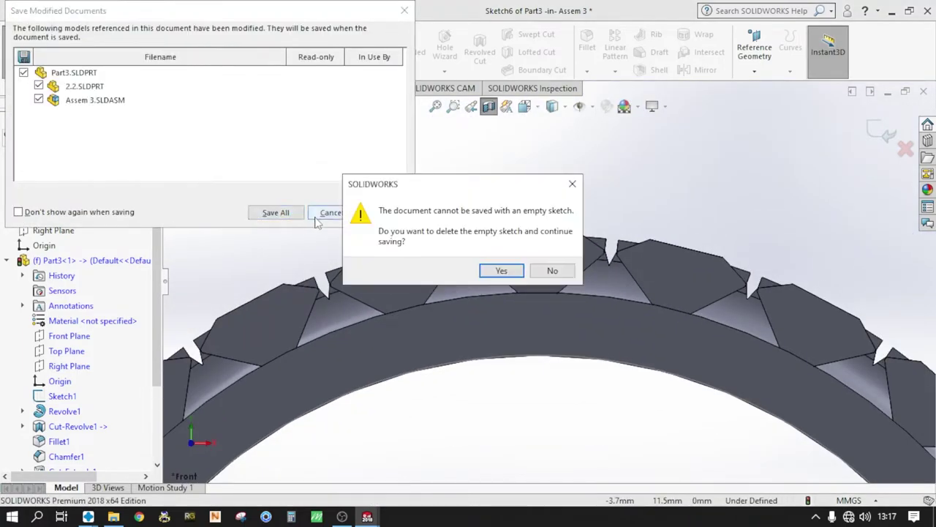
{"action": "left_click", "coordinate": [553, 271]}
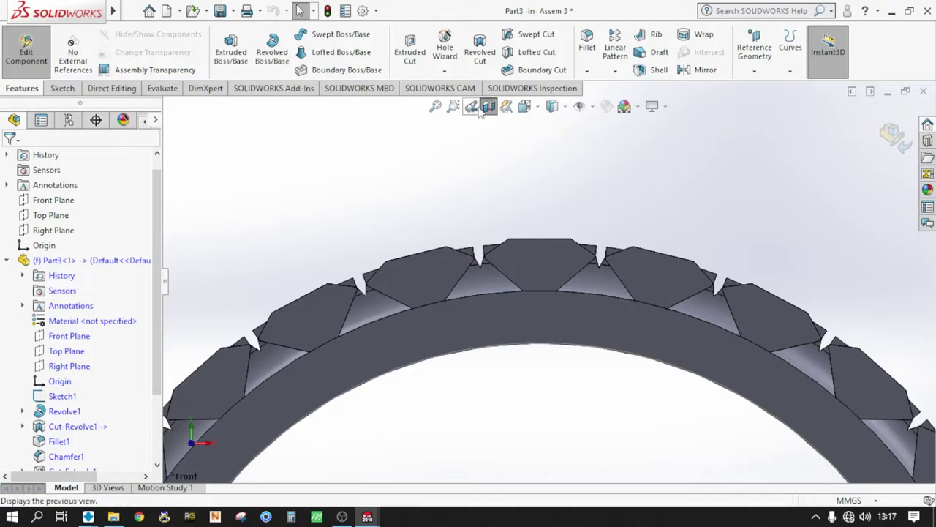
{"action": "key", "text": "ctrl+s"}
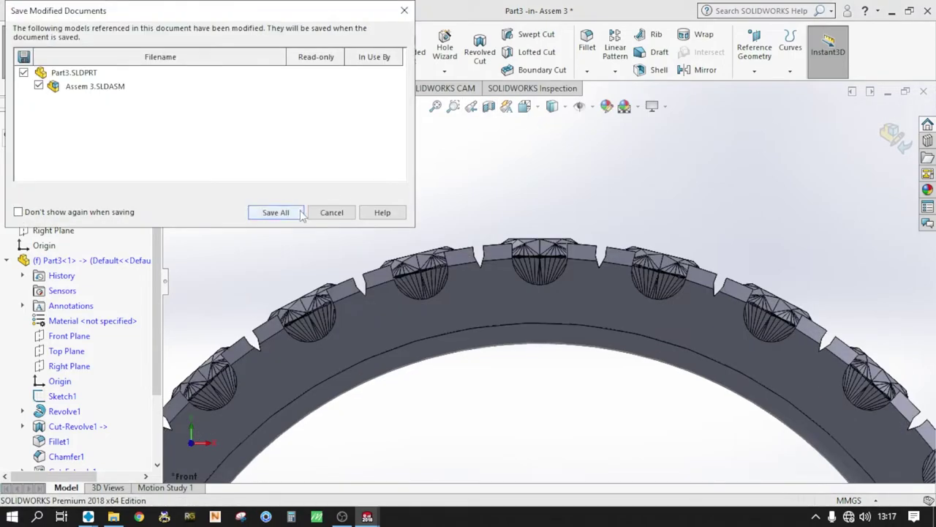
Step: Start Sketch7 on Part3's Front Plane with the section cut turned off
{"action": "left_click", "coordinate": [69, 336]}
{"action": "left_click", "coordinate": [74, 296]}
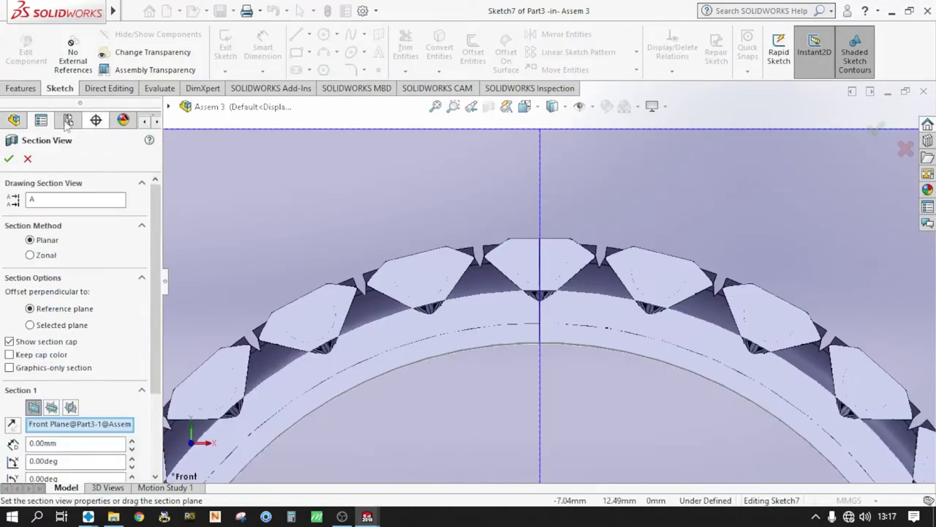
{"action": "left_click", "coordinate": [9, 160]}
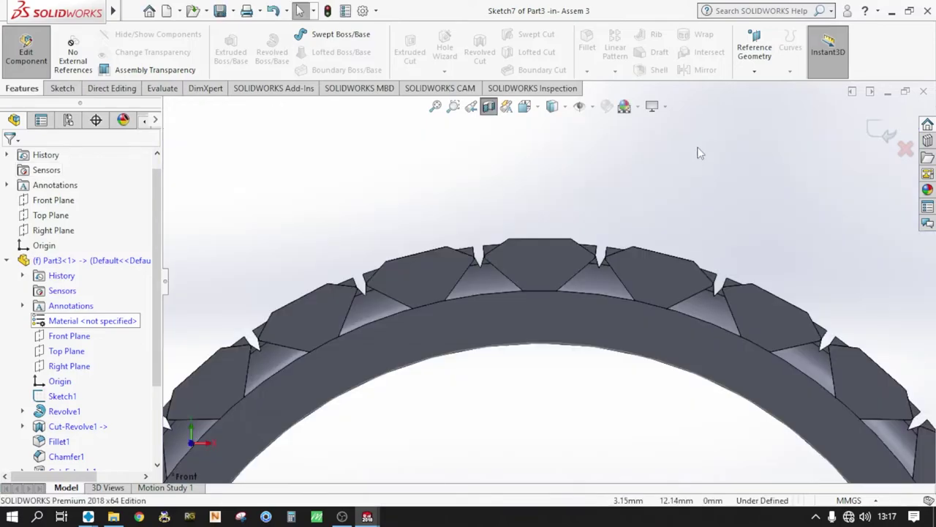
Step: Draw the first slanted line ending at the notch corner
{"action": "left_click", "coordinate": [53, 88]}
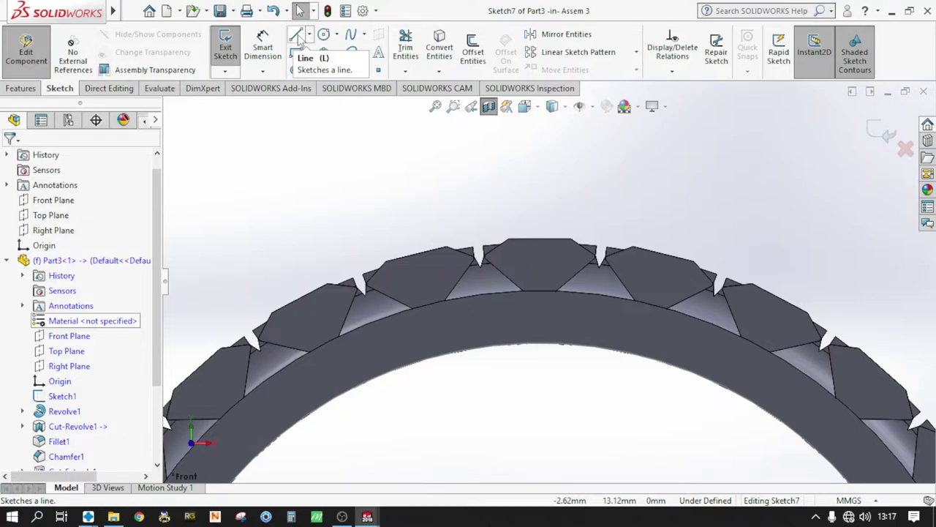
{"action": "left_click", "coordinate": [299, 41]}
{"action": "scroll", "coordinate": [575, 261], "scroll_direction": "down", "scroll_amount": 2}
{"action": "scroll", "coordinate": [547, 283], "scroll_direction": "down", "scroll_amount": 2}
{"action": "scroll", "coordinate": [547, 261], "scroll_direction": "down", "scroll_amount": 1}
{"action": "scroll", "coordinate": [541, 260], "scroll_direction": "up", "scroll_amount": 2}
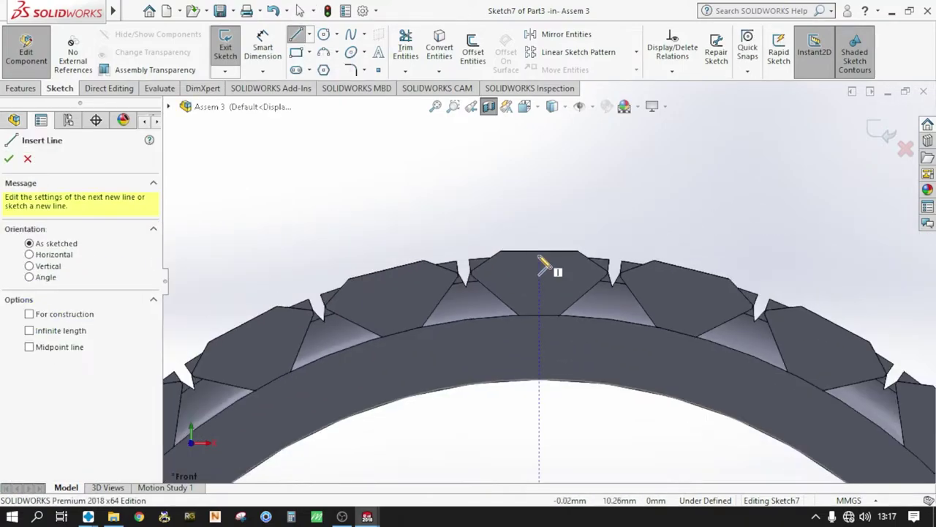
{"action": "scroll", "coordinate": [547, 293], "scroll_direction": "down", "scroll_amount": 1}
{"action": "scroll", "coordinate": [592, 281], "scroll_direction": "up", "scroll_amount": 2}
{"action": "scroll", "coordinate": [575, 292], "scroll_direction": "down", "scroll_amount": 3}
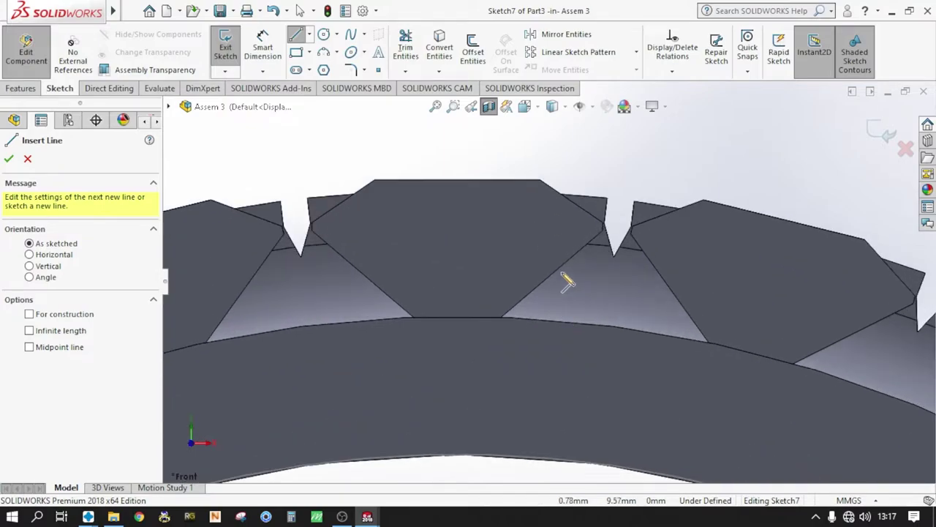
{"action": "scroll", "coordinate": [558, 227], "scroll_direction": "up", "scroll_amount": 2}
{"action": "scroll", "coordinate": [547, 208], "scroll_direction": "up", "scroll_amount": 2}
{"action": "scroll", "coordinate": [547, 209], "scroll_direction": "down", "scroll_amount": 2}
{"action": "scroll", "coordinate": [548, 257], "scroll_direction": "down", "scroll_amount": 3}
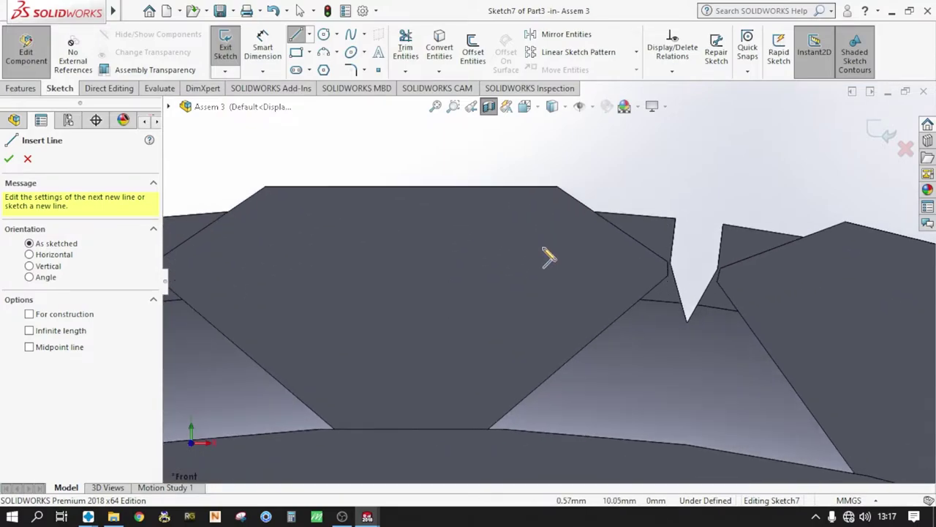
{"action": "scroll", "coordinate": [554, 192], "scroll_direction": "up", "scroll_amount": 1}
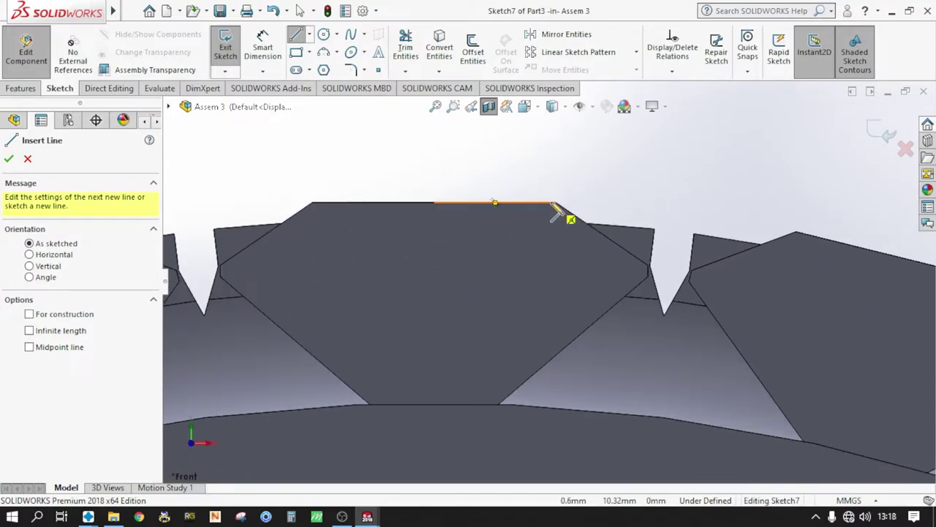
{"action": "scroll", "coordinate": [652, 286], "scroll_direction": "up", "scroll_amount": 1}
{"action": "scroll", "coordinate": [627, 268], "scroll_direction": "down", "scroll_amount": 2}
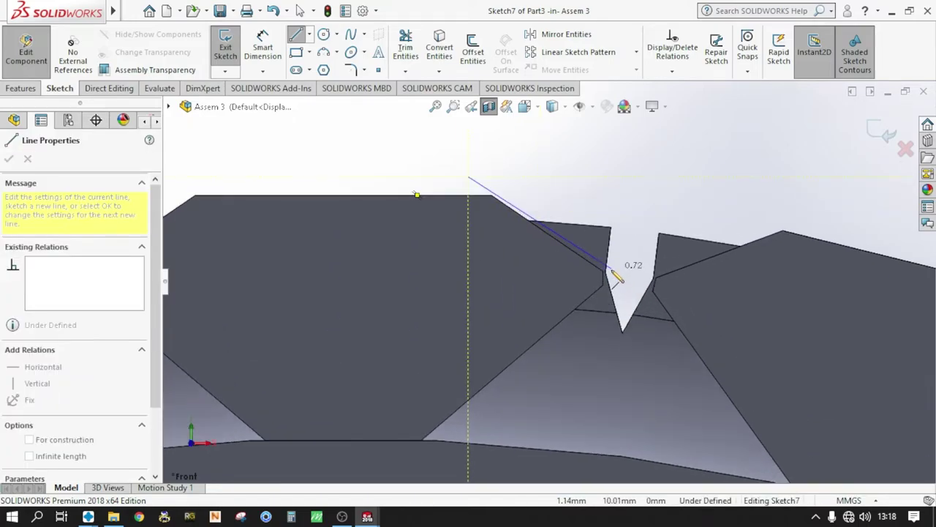
{"action": "scroll", "coordinate": [569, 291], "scroll_direction": "down", "scroll_amount": 3}
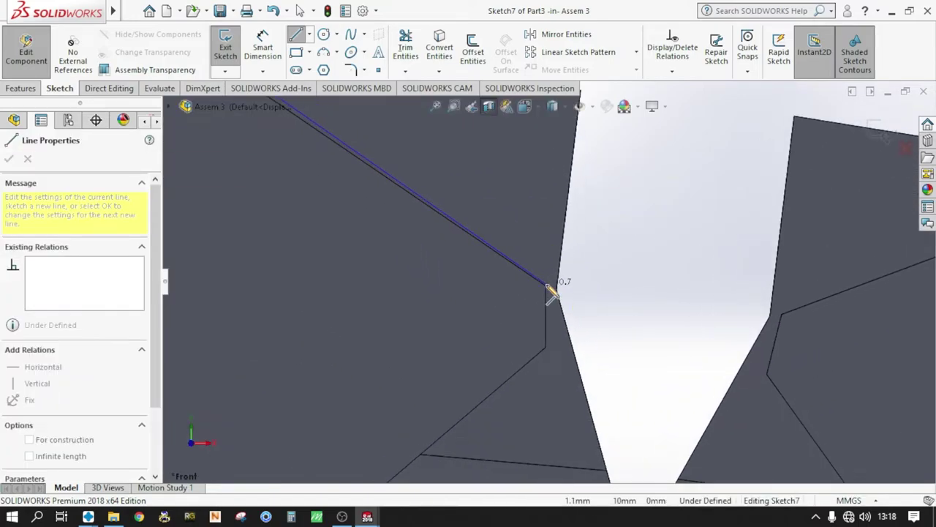
{"action": "left_click", "coordinate": [547, 285]}
Step: Add the second slanted line and a vertical line ending below the band
{"action": "scroll", "coordinate": [549, 359], "scroll_direction": "up", "scroll_amount": 2}
{"action": "scroll", "coordinate": [502, 391], "scroll_direction": "up", "scroll_amount": 1}
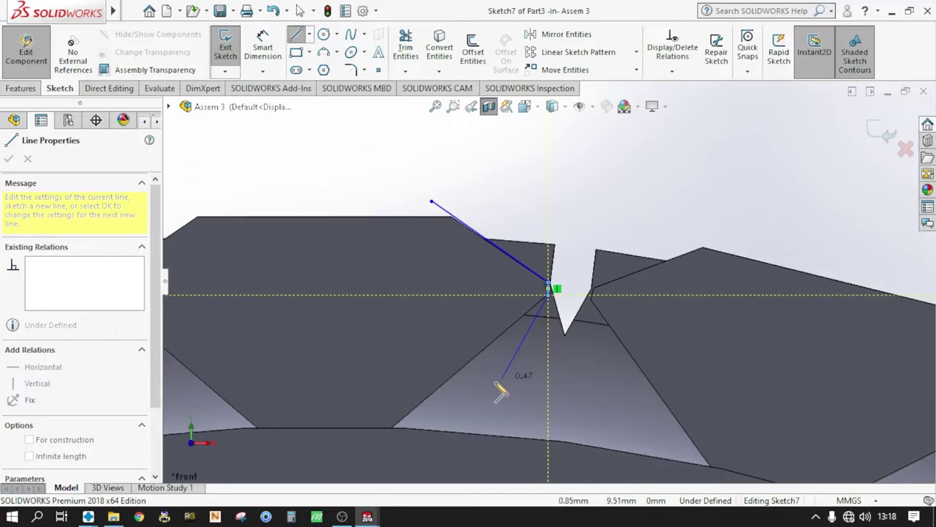
{"action": "scroll", "coordinate": [468, 390], "scroll_direction": "down", "scroll_amount": 2}
{"action": "scroll", "coordinate": [496, 318], "scroll_direction": "down", "scroll_amount": 1}
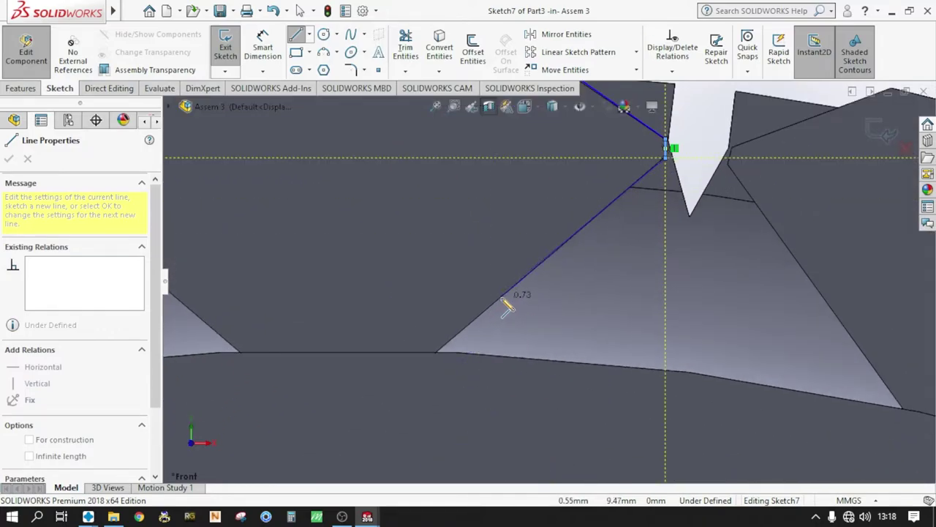
{"action": "left_click", "coordinate": [498, 305]}
{"action": "scroll", "coordinate": [512, 344], "scroll_direction": "up", "scroll_amount": 3}
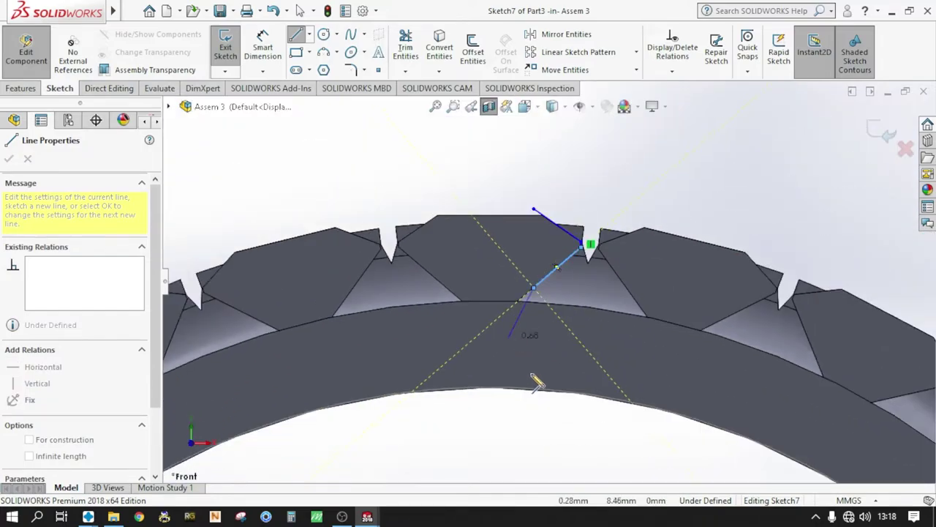
{"action": "scroll", "coordinate": [538, 402], "scroll_direction": "up", "scroll_amount": 1}
{"action": "left_click", "coordinate": [536, 413]}
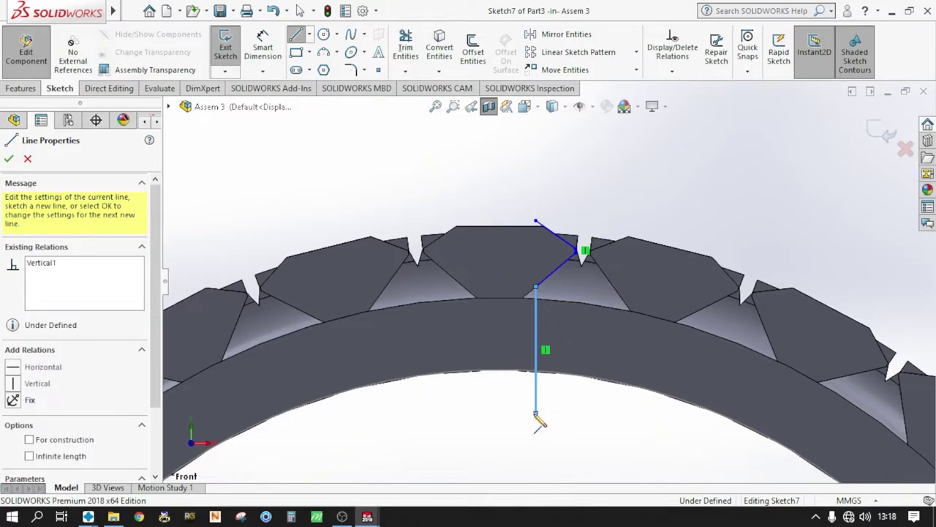
{"action": "key", "text": "Escape"}
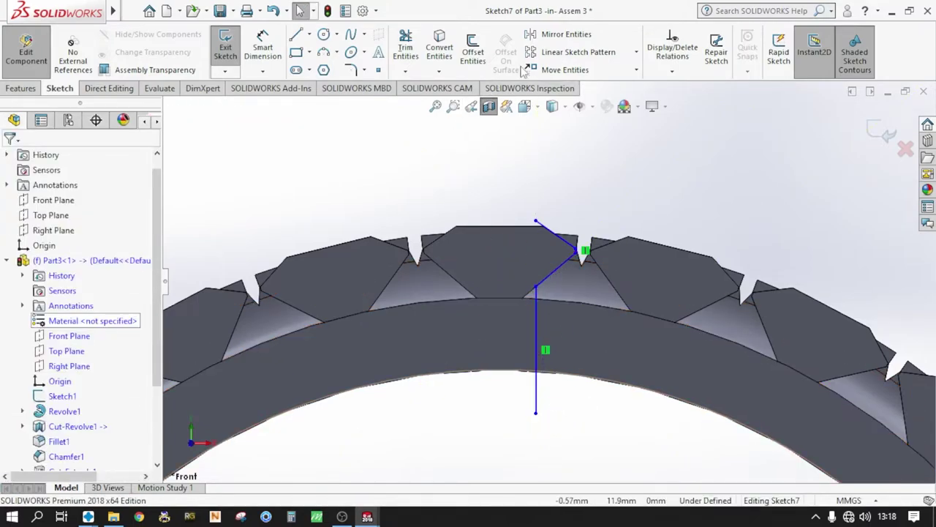
{"action": "left_click", "coordinate": [559, 35]}
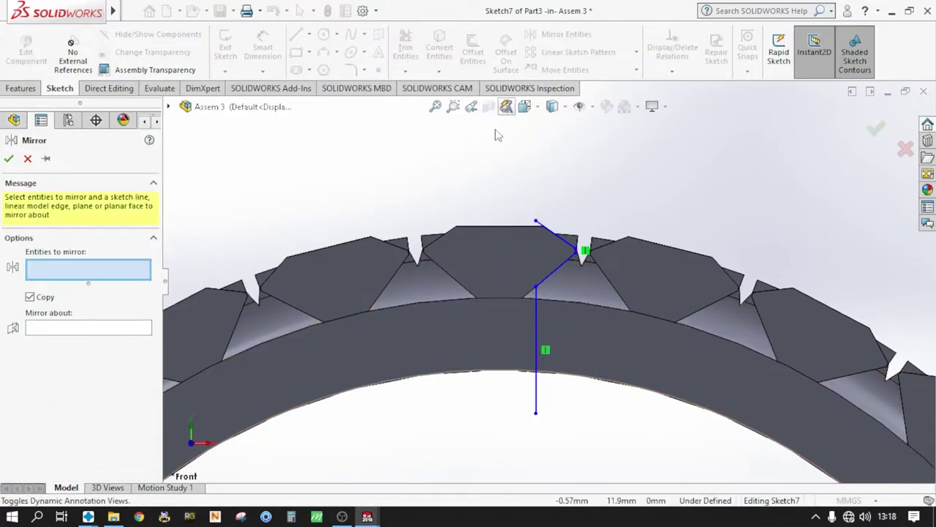
{"action": "left_click", "coordinate": [537, 319]}
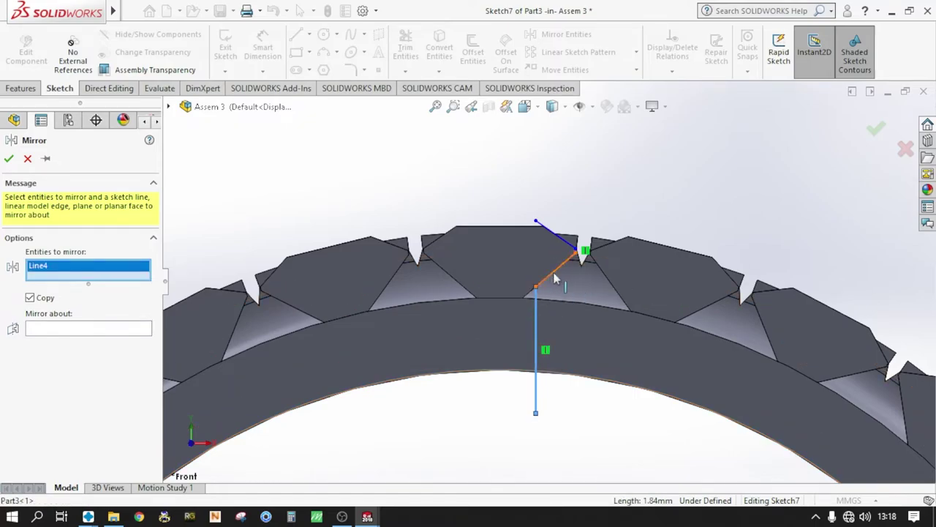
{"action": "left_click", "coordinate": [559, 269]}
{"action": "scroll", "coordinate": [581, 260], "scroll_direction": "down", "scroll_amount": 2}
{"action": "scroll", "coordinate": [577, 256], "scroll_direction": "down", "scroll_amount": 3}
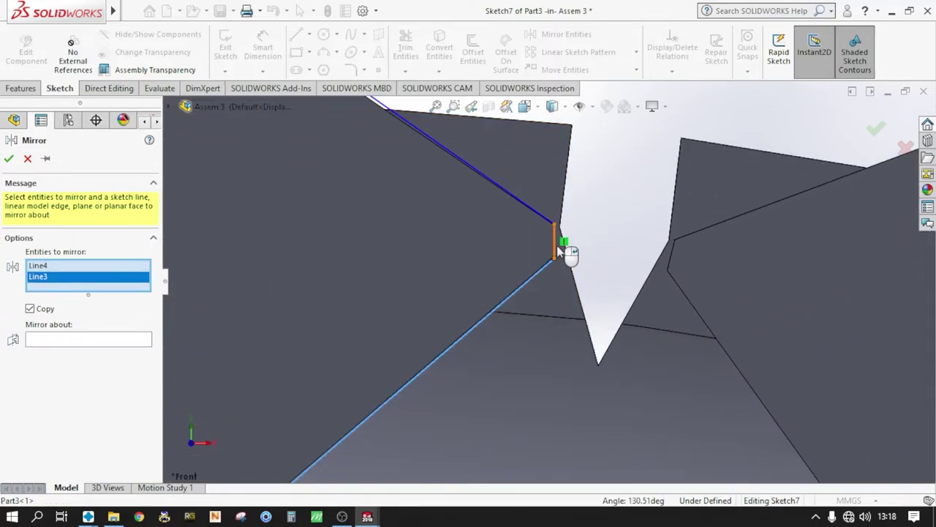
{"action": "left_click", "coordinate": [556, 243]}
{"action": "left_click", "coordinate": [539, 213]}
{"action": "scroll", "coordinate": [541, 216], "scroll_direction": "up", "scroll_amount": 3}
{"action": "scroll", "coordinate": [545, 223], "scroll_direction": "up", "scroll_amount": 3}
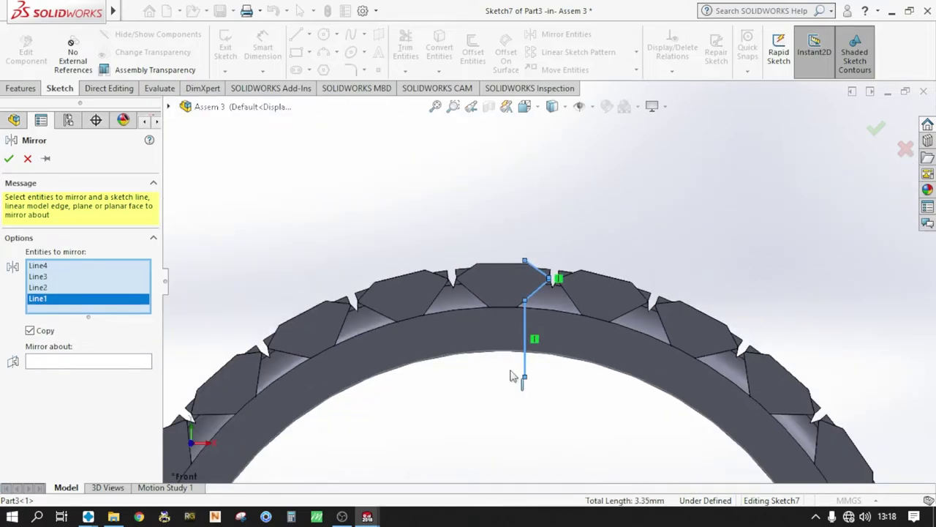
{"action": "scroll", "coordinate": [512, 376], "scroll_direction": "down", "scroll_amount": 3}
{"action": "left_click", "coordinate": [88, 360]}
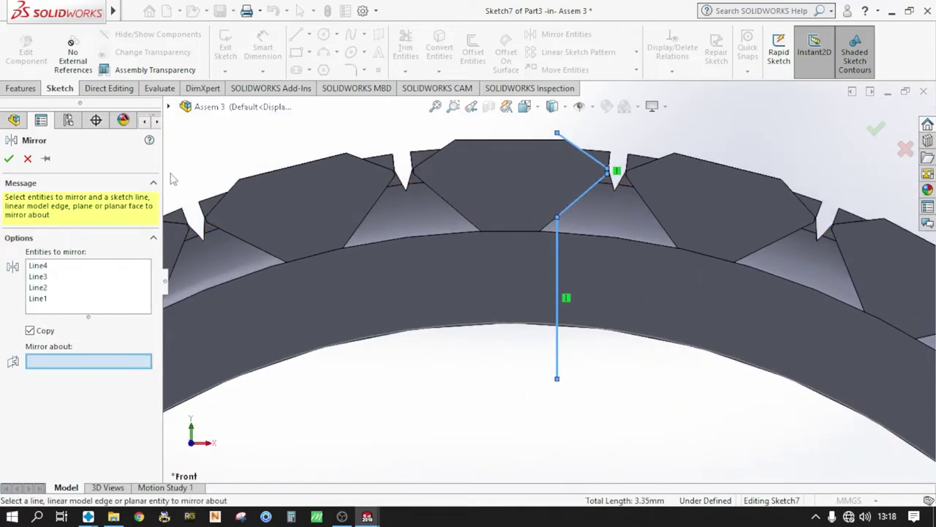
{"action": "left_click", "coordinate": [168, 107]}
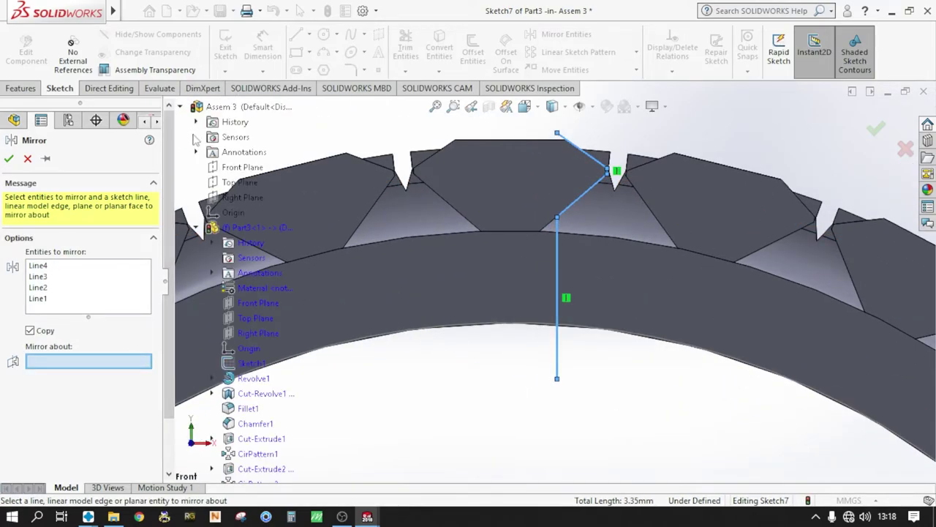
{"action": "left_click", "coordinate": [256, 332]}
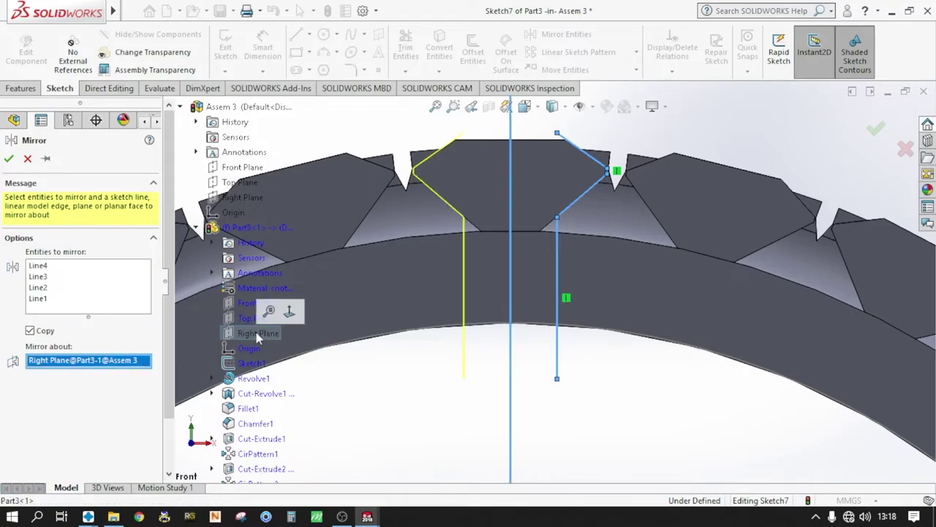
{"action": "left_click", "coordinate": [9, 160]}
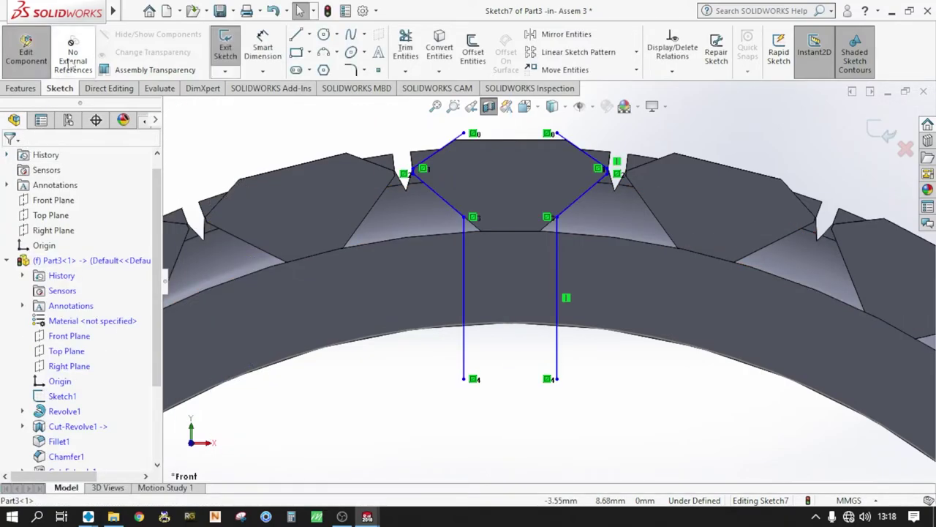
{"action": "key", "text": "l"}
{"action": "left_click", "coordinate": [464, 378]}
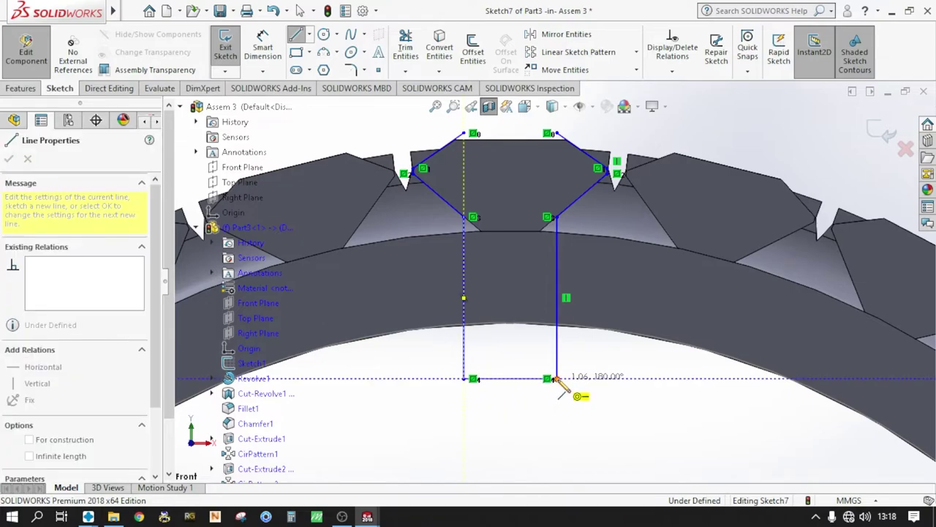
{"action": "left_click", "coordinate": [556, 378]}
{"action": "scroll", "coordinate": [483, 172], "scroll_direction": "down", "scroll_amount": 3}
{"action": "left_click", "coordinate": [485, 189]}
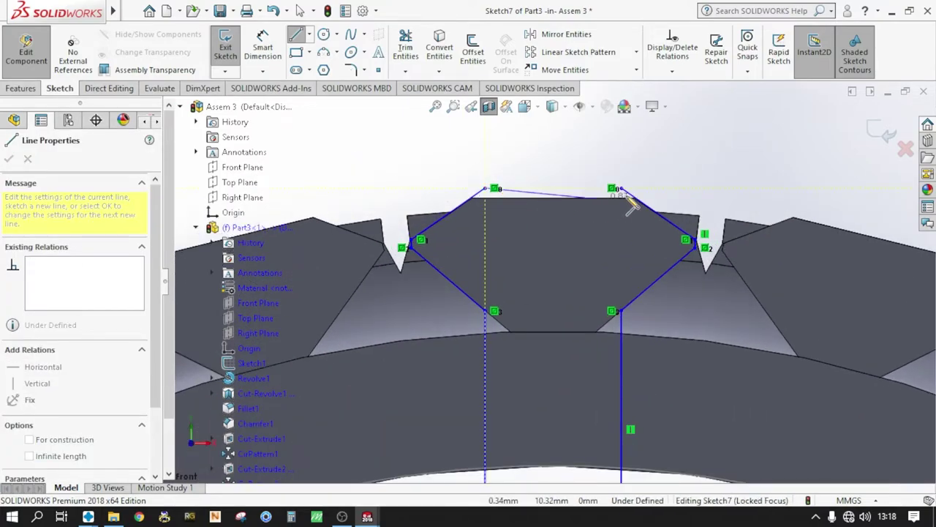
{"action": "left_click", "coordinate": [618, 188]}
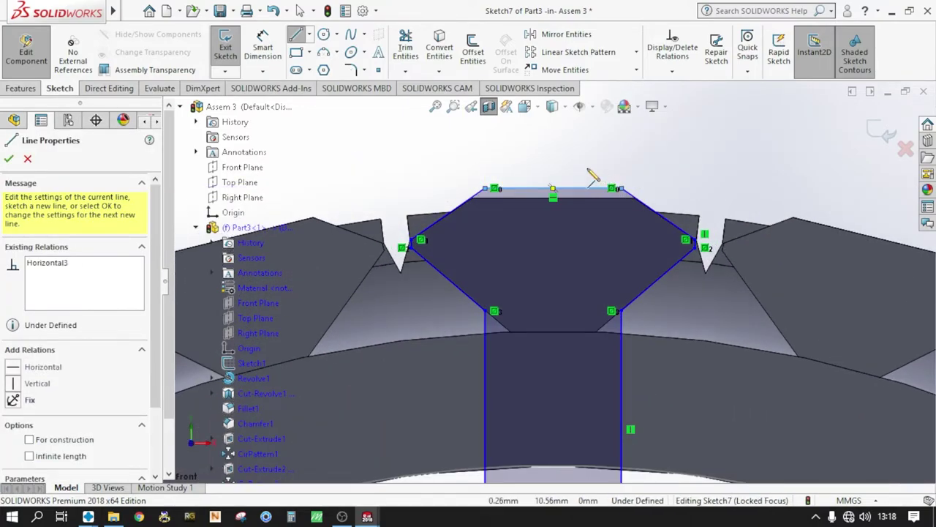
{"action": "scroll", "coordinate": [577, 220], "scroll_direction": "up", "scroll_amount": 2}
{"action": "scroll", "coordinate": [564, 256], "scroll_direction": "down", "scroll_amount": 1}
{"action": "left_click", "coordinate": [27, 160]}
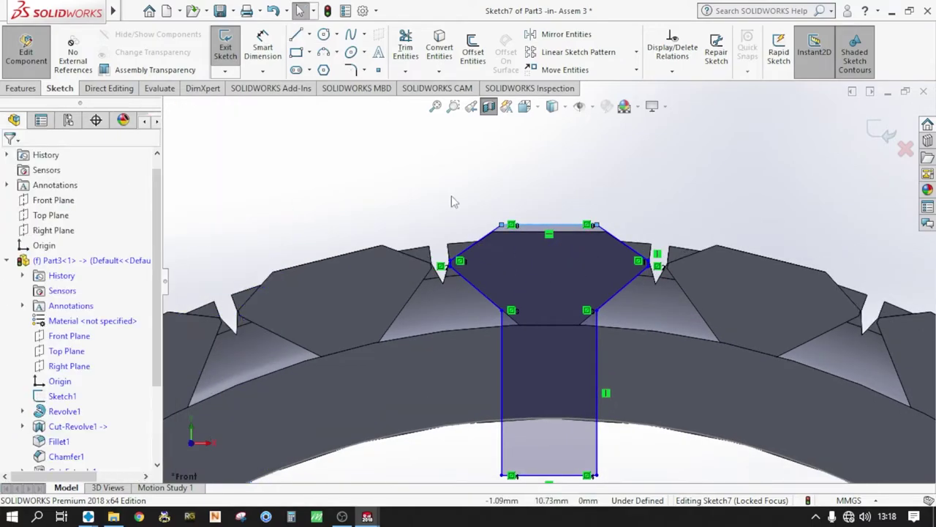
{"action": "key", "text": "ctrl+z"}
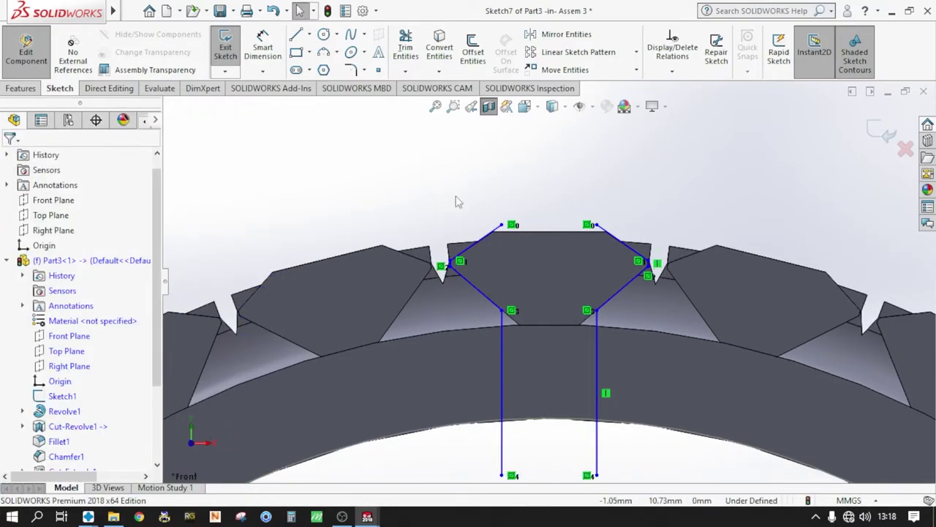
{"action": "scroll", "coordinate": [525, 321], "scroll_direction": "up", "scroll_amount": 2}
{"action": "key", "text": "ctrl+z"}
{"action": "key", "text": "ctrl+z"}
{"action": "scroll", "coordinate": [524, 320], "scroll_direction": "down", "scroll_amount": 1}
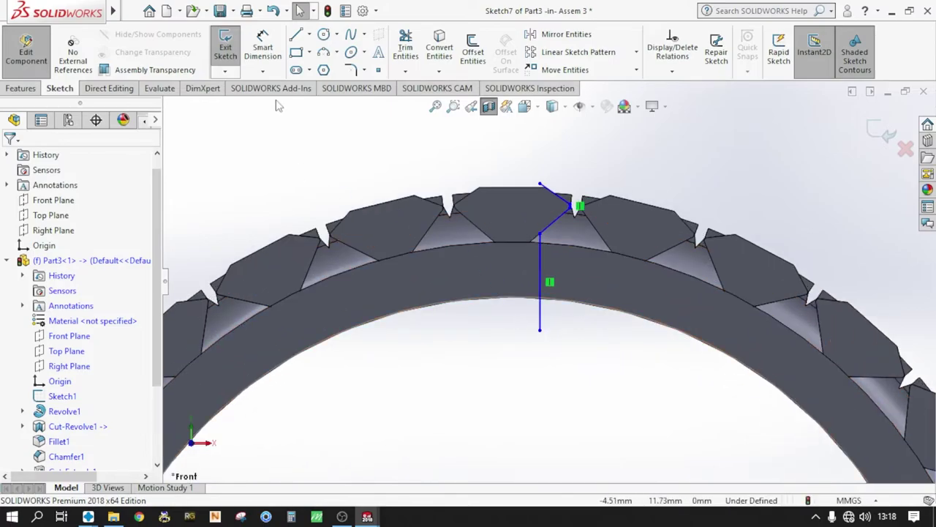
Step: Close the profile with a short bottom horizontal, a vertical line up, and a short top line
{"action": "left_click", "coordinate": [296, 36]}
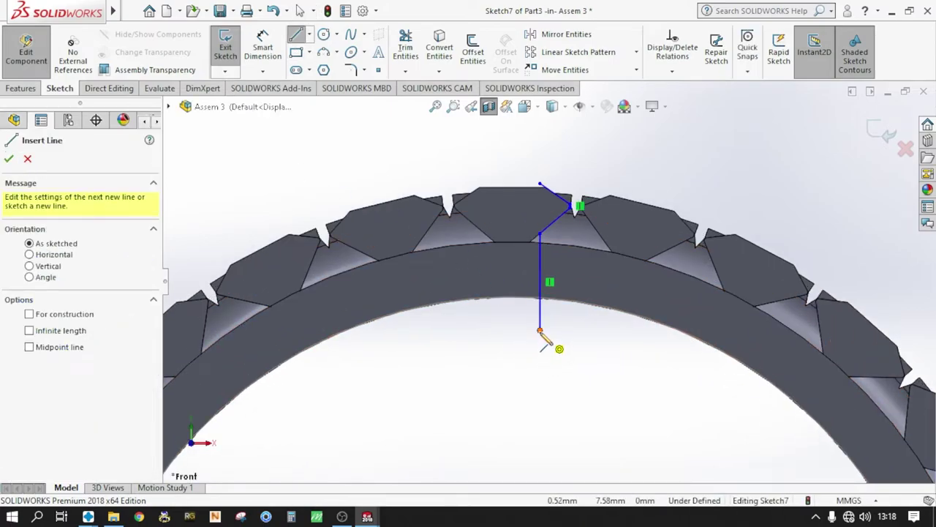
{"action": "left_click", "coordinate": [539, 331]}
{"action": "scroll", "coordinate": [531, 322], "scroll_direction": "down", "scroll_amount": 1}
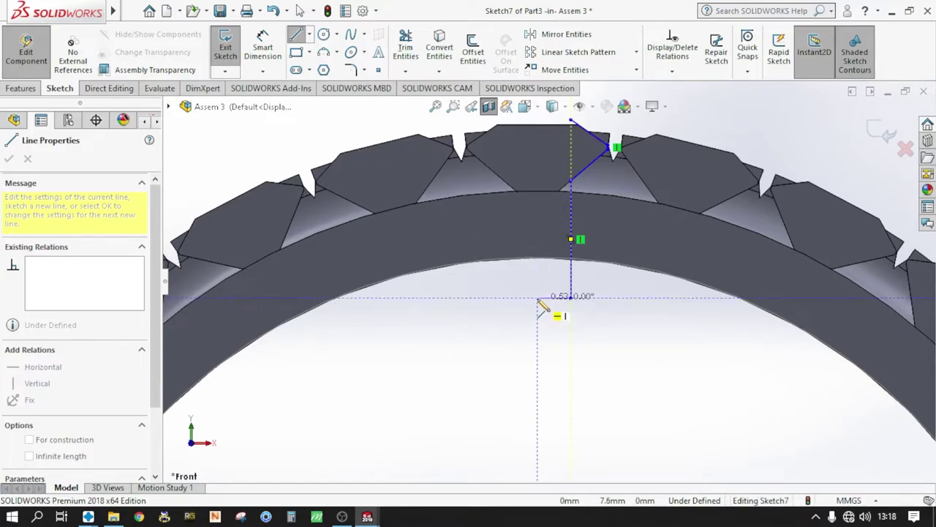
{"action": "left_click", "coordinate": [538, 297]}
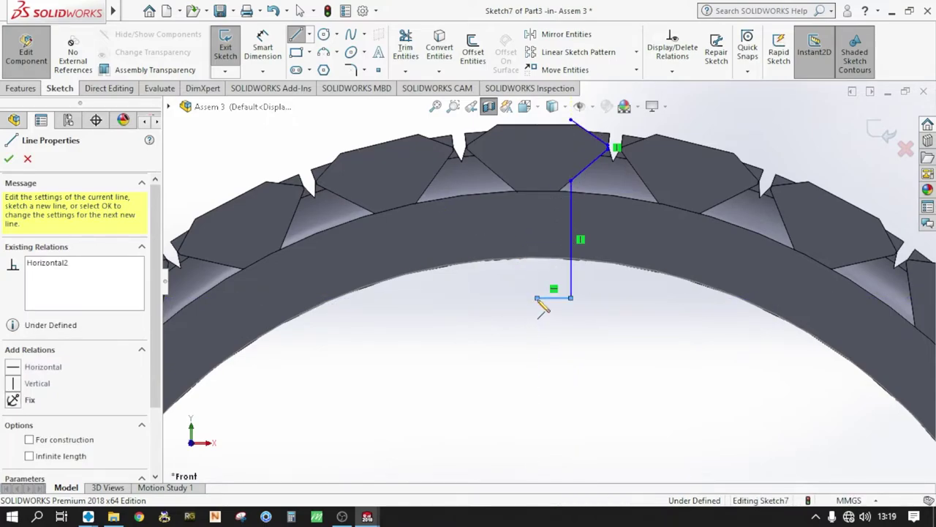
{"action": "left_click", "coordinate": [537, 120]}
{"action": "left_click", "coordinate": [570, 120]}
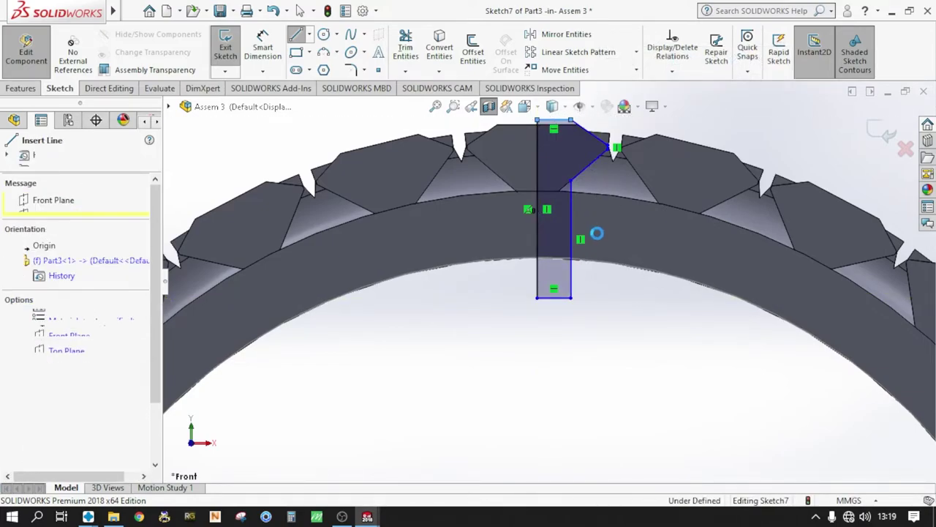
{"action": "key", "text": "Escape"}
{"action": "scroll", "coordinate": [591, 287], "scroll_direction": "up", "scroll_amount": 3}
Step: Revolve Sketch7 360° about vertical Line6 into a separate, unmerged Revolve2 body
{"action": "left_click", "coordinate": [22, 88]}
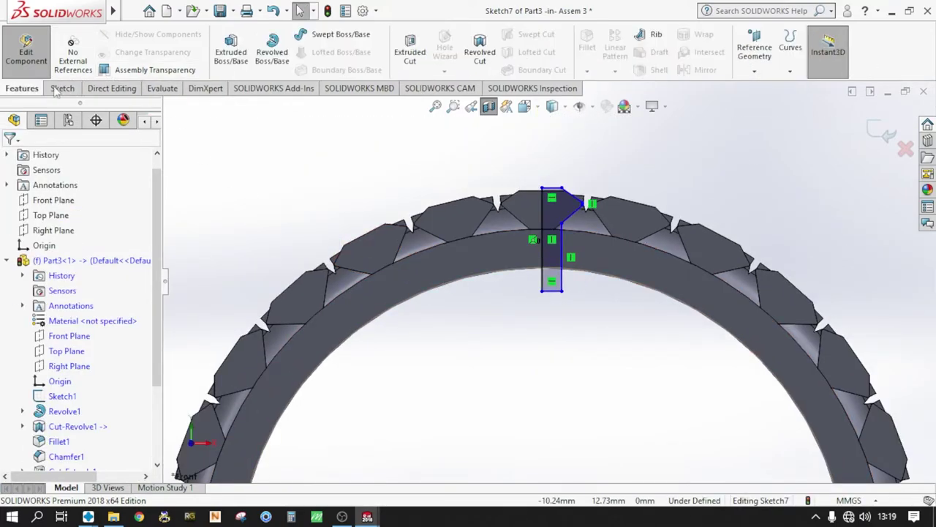
{"action": "left_click", "coordinate": [273, 59]}
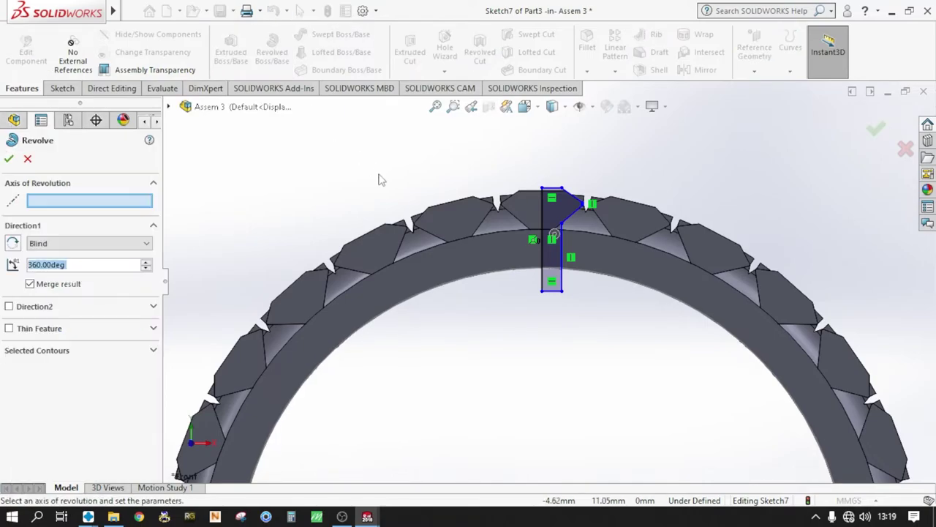
{"action": "left_click", "coordinate": [541, 264]}
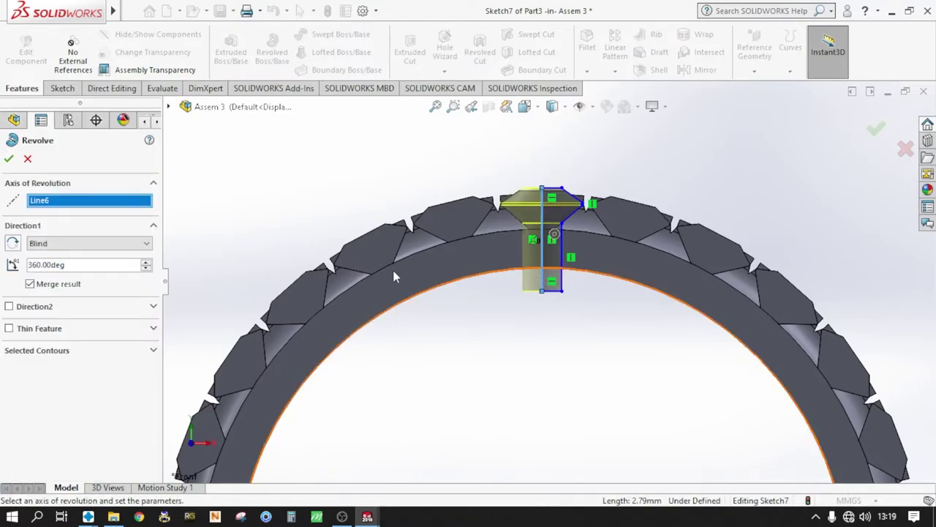
{"action": "left_click", "coordinate": [8, 161]}
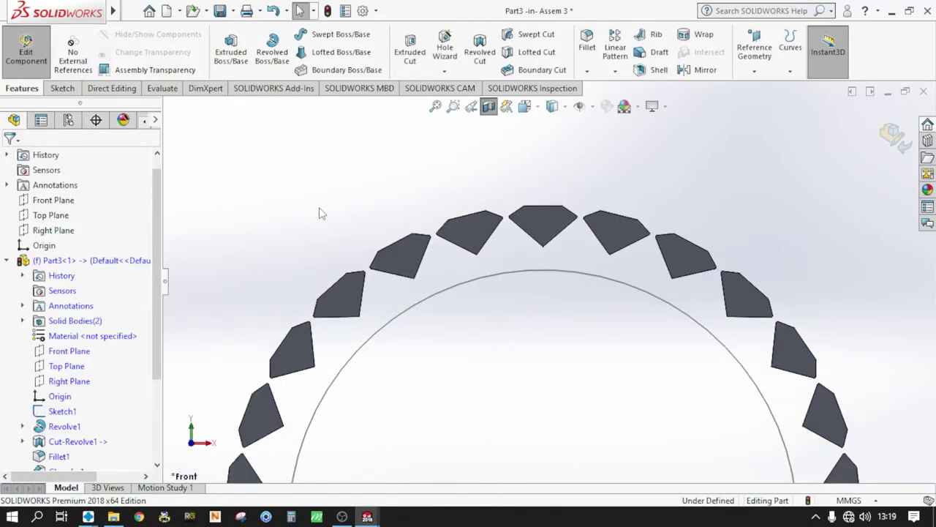
Step: Orbit to check the new body, then exit part editing and rebuild Assem 3
{"action": "scroll", "coordinate": [383, 297], "scroll_direction": "up", "scroll_amount": 5}
{"action": "mouse_move", "coordinate": [382, 297]}
{"action": "middle_mouse_down"}
{"action": "mouse_move", "coordinate": [553, 369]}
{"action": "mouse_move", "coordinate": [527, 366]}
{"action": "middle_mouse_up"}
{"action": "scroll", "coordinate": [101, 408], "scroll_direction": "down", "scroll_amount": 3}
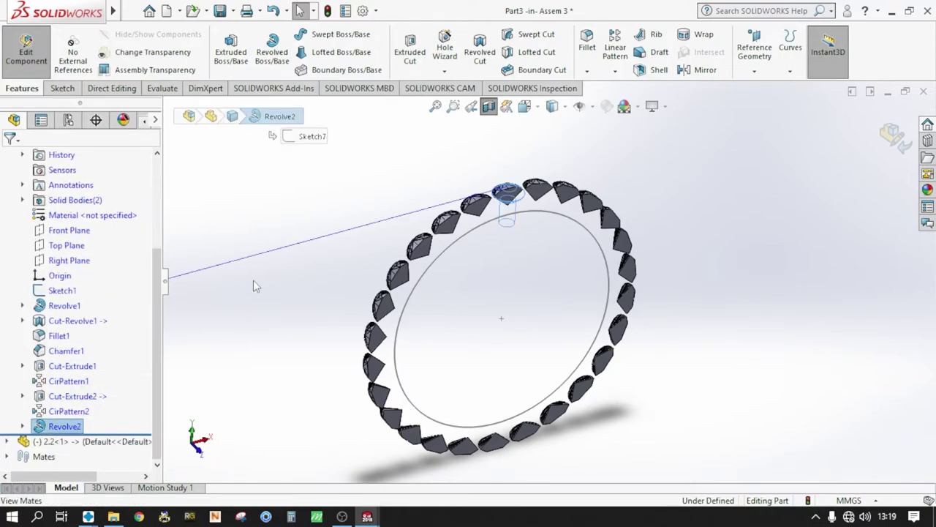
{"action": "scroll", "coordinate": [426, 291], "scroll_direction": "up", "scroll_amount": 5}
{"action": "scroll", "coordinate": [535, 288], "scroll_direction": "down", "scroll_amount": 4}
{"action": "left_click", "coordinate": [892, 138]}
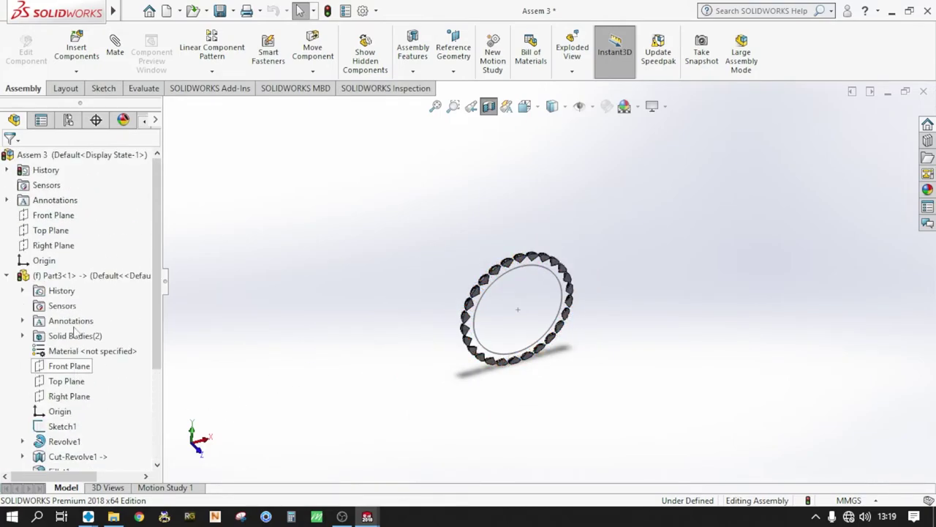
{"action": "left_click", "coordinate": [327, 10]}
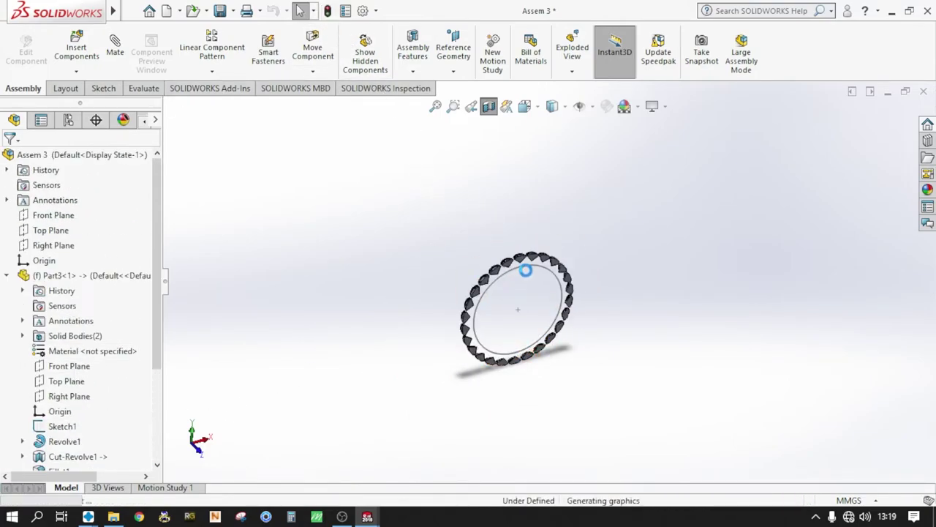
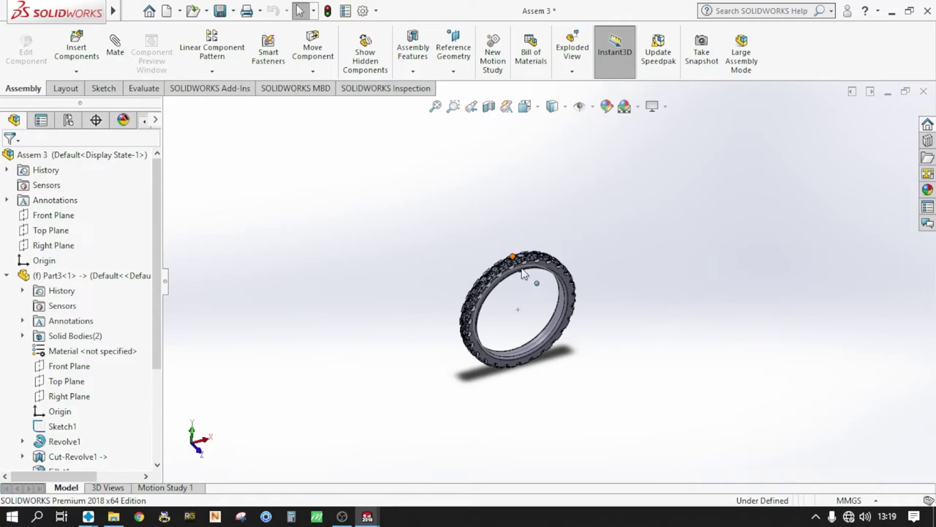
Step: Zoom in on the gemstone row, select a stone, and edit Part3 in place within Assem 3
{"action": "scroll", "coordinate": [524, 273], "scroll_direction": "down", "scroll_amount": 1}
{"action": "scroll", "coordinate": [530, 282], "scroll_direction": "down", "scroll_amount": 2}
{"action": "scroll", "coordinate": [539, 293], "scroll_direction": "down", "scroll_amount": 3}
{"action": "scroll", "coordinate": [549, 322], "scroll_direction": "down", "scroll_amount": 3}
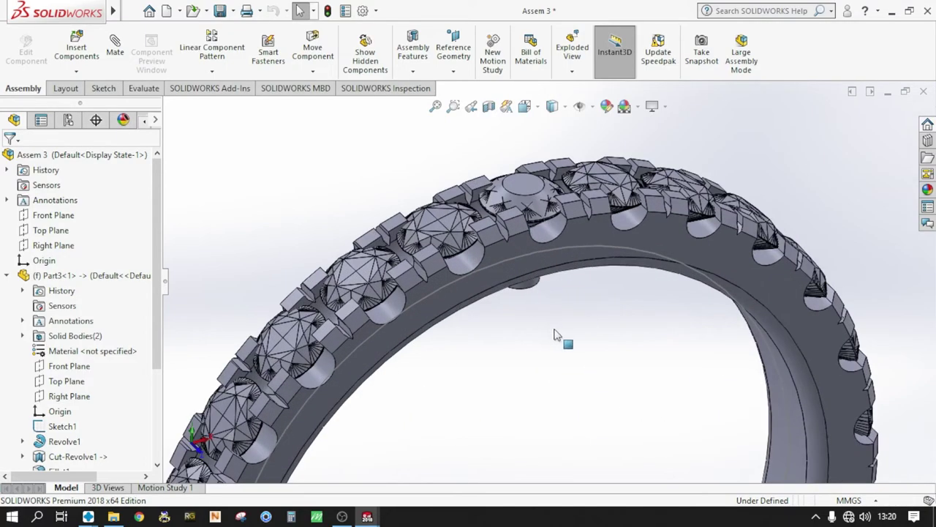
{"action": "scroll", "coordinate": [545, 318], "scroll_direction": "up", "scroll_amount": 2}
{"action": "scroll", "coordinate": [526, 285], "scroll_direction": "up", "scroll_amount": 2}
{"action": "scroll", "coordinate": [522, 267], "scroll_direction": "down", "scroll_amount": 3}
{"action": "scroll", "coordinate": [524, 256], "scroll_direction": "down", "scroll_amount": 2}
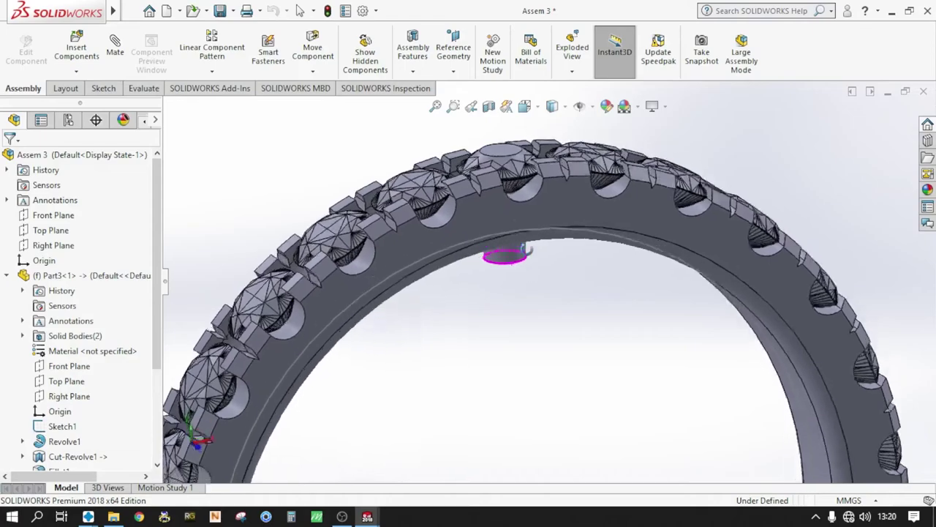
{"action": "mouse_move", "coordinate": [526, 250]}
{"action": "middle_mouse_down"}
{"action": "mouse_move", "coordinate": [518, 261]}
{"action": "mouse_move", "coordinate": [495, 172]}
{"action": "mouse_move", "coordinate": [541, 322]}
{"action": "mouse_move", "coordinate": [528, 275]}
{"action": "mouse_move", "coordinate": [501, 299]}
{"action": "middle_mouse_up"}
{"action": "scroll", "coordinate": [543, 324], "scroll_direction": "up", "scroll_amount": 3}
{"action": "scroll", "coordinate": [512, 271], "scroll_direction": "down", "scroll_amount": 3}
{"action": "scroll", "coordinate": [498, 287], "scroll_direction": "up", "scroll_amount": 3}
{"action": "scroll", "coordinate": [512, 282], "scroll_direction": "down", "scroll_amount": 3}
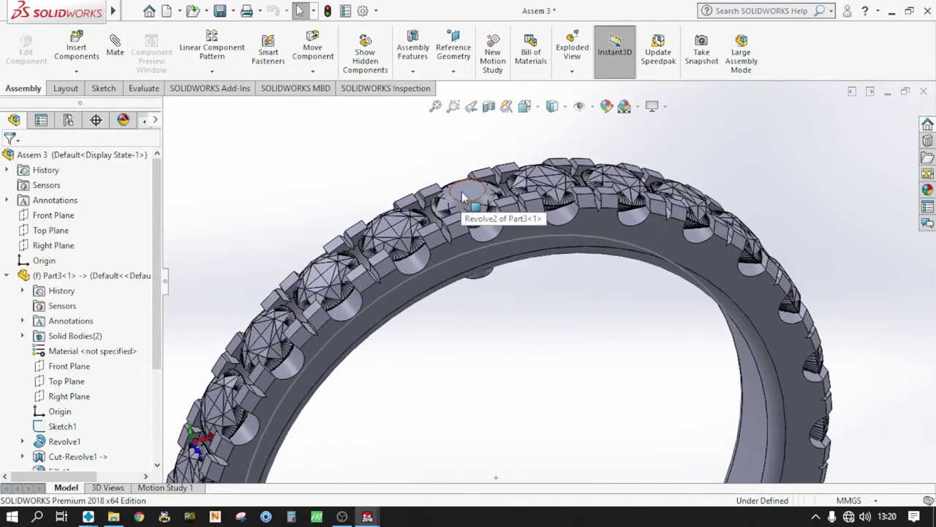
{"action": "left_click", "coordinate": [465, 195]}
{"action": "left_click", "coordinate": [564, 111]}
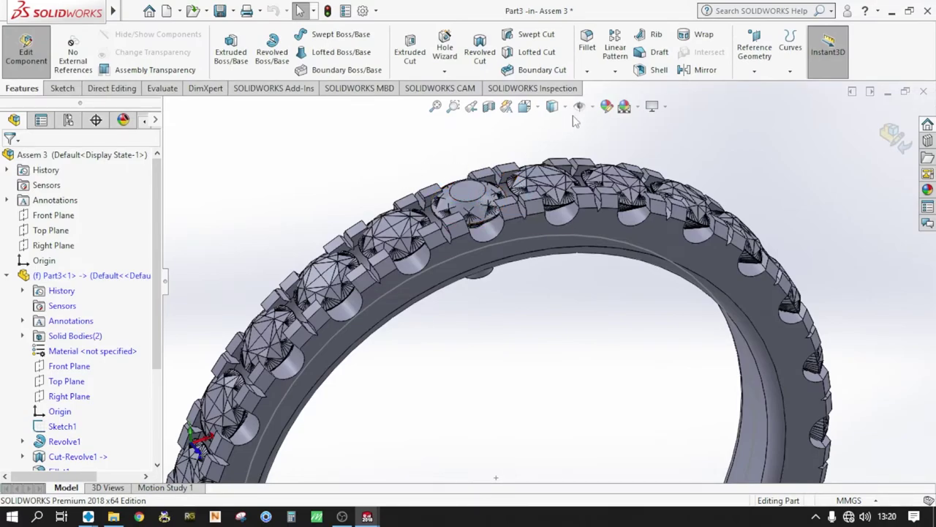
Step: Circular-pattern the Revolve2 stone body 26 times, equally spaced over 360° around the band edge
{"action": "left_click", "coordinate": [615, 71]}
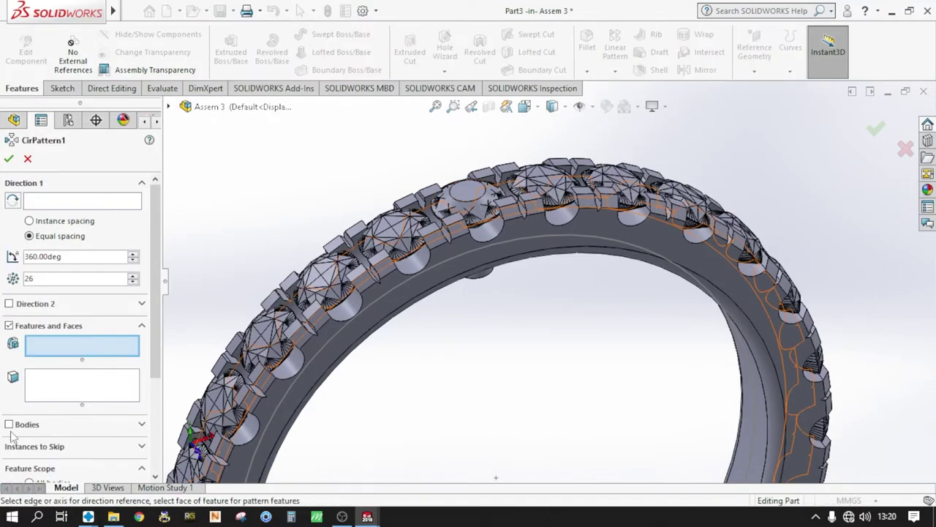
{"action": "left_click", "coordinate": [8, 424]}
{"action": "left_click", "coordinate": [469, 194]}
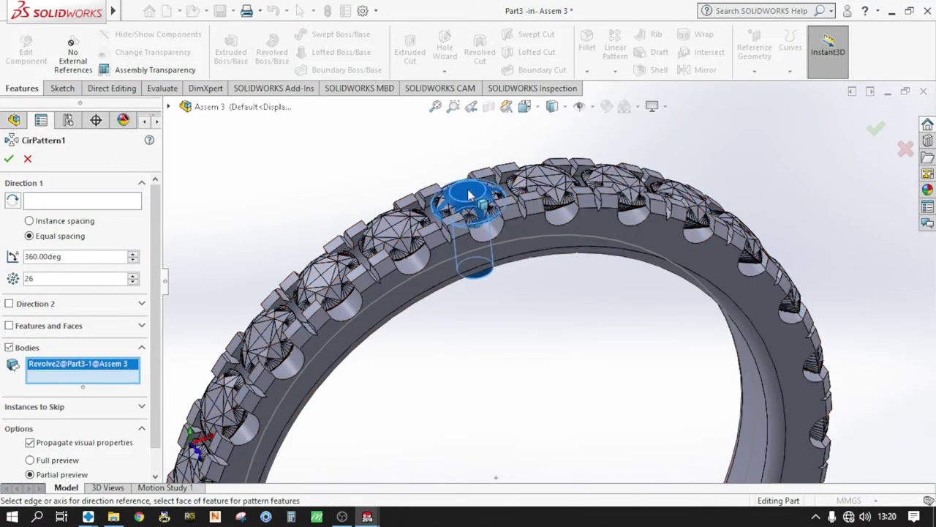
{"action": "left_click", "coordinate": [83, 203]}
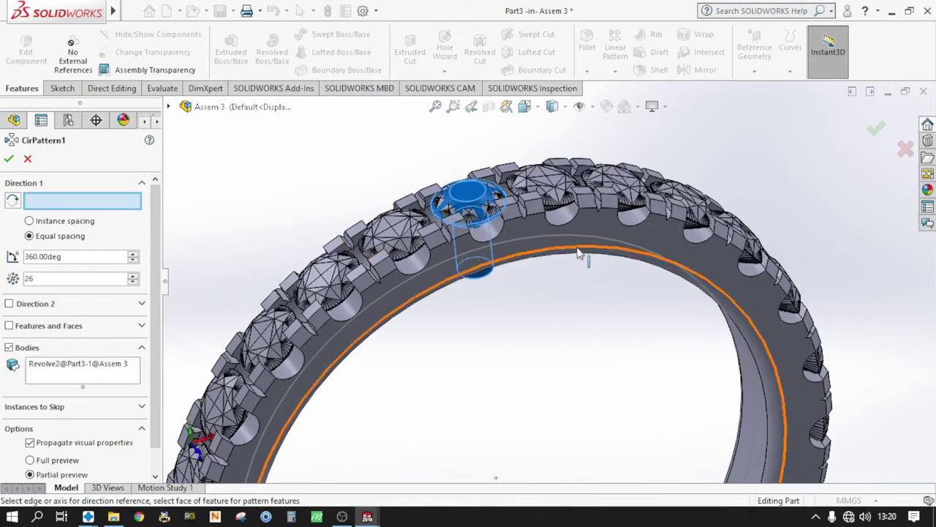
{"action": "left_click", "coordinate": [578, 250]}
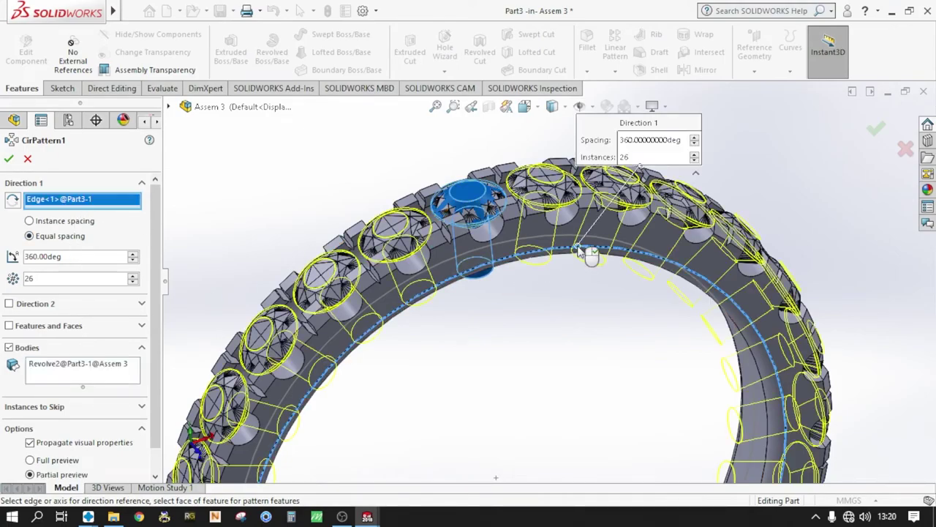
{"action": "left_click", "coordinate": [9, 161]}
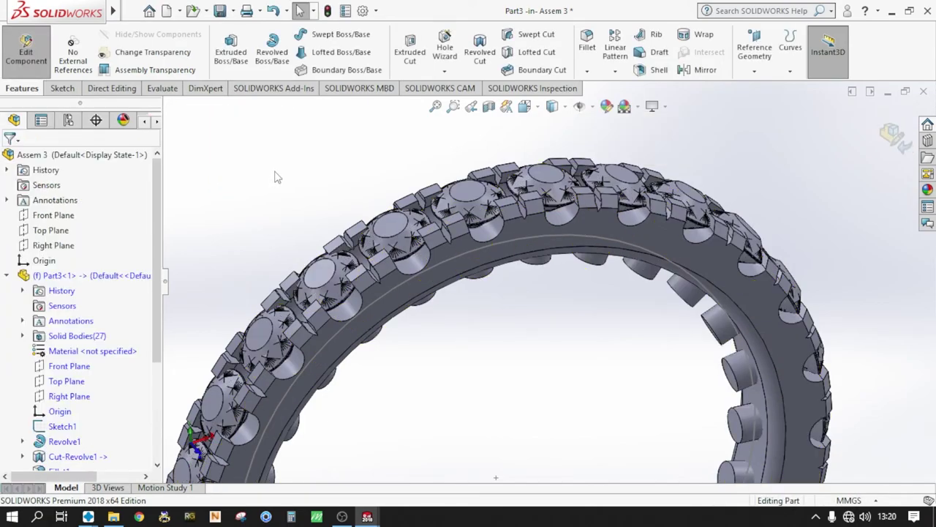
{"action": "mouse_move", "coordinate": [544, 376]}
{"action": "middle_mouse_down"}
{"action": "mouse_move", "coordinate": [549, 341]}
{"action": "mouse_move", "coordinate": [569, 324]}
{"action": "mouse_move", "coordinate": [611, 335]}
{"action": "middle_mouse_up"}
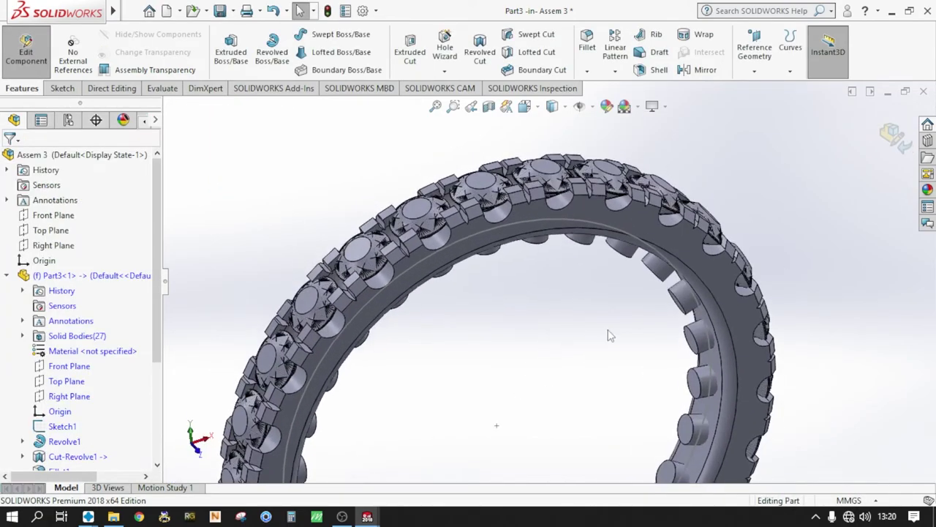
Step: Return to the assembly, then reselect the ring and resume editing Part3
{"action": "left_click", "coordinate": [893, 135]}
{"action": "middle_click_drag", "start_coordinate": [814, 189], "coordinate": [542, 219]}
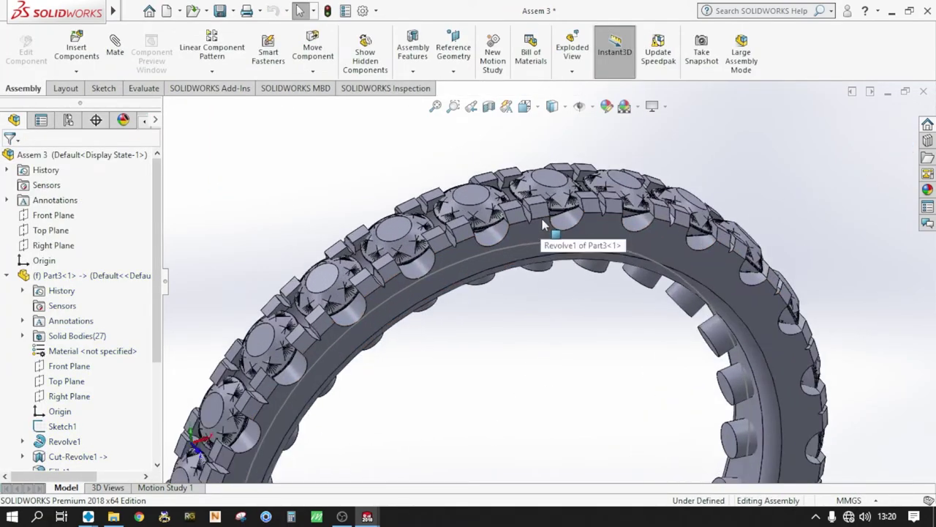
{"action": "left_click", "coordinate": [536, 232]}
{"action": "left_click", "coordinate": [635, 152]}
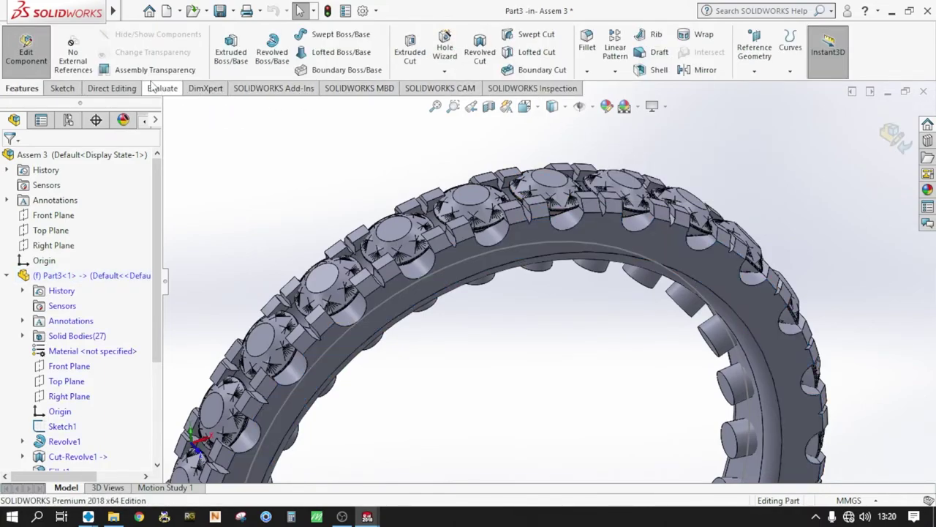
{"action": "left_click", "coordinate": [109, 89]}
Step: Start a Subtract Combine with the CirPattern2 band as the main body
{"action": "left_click", "coordinate": [504, 46]}
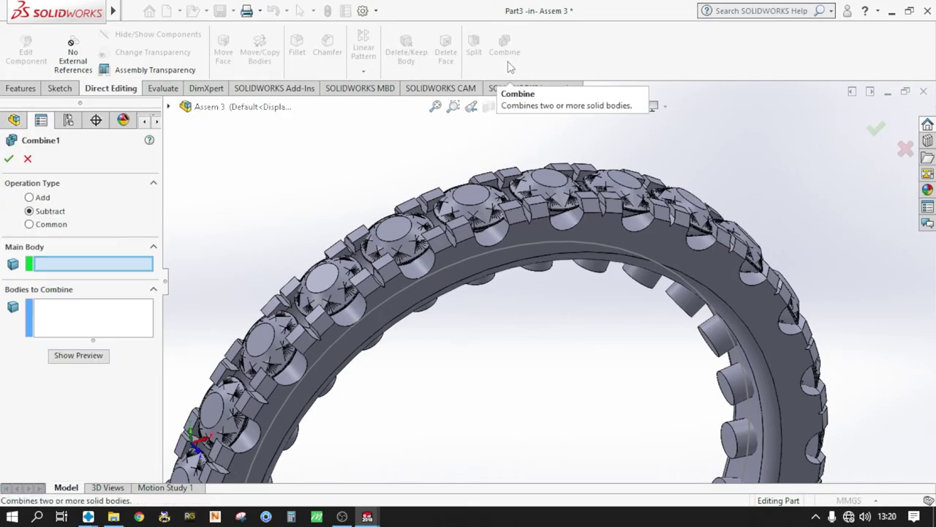
{"action": "left_click", "coordinate": [443, 260]}
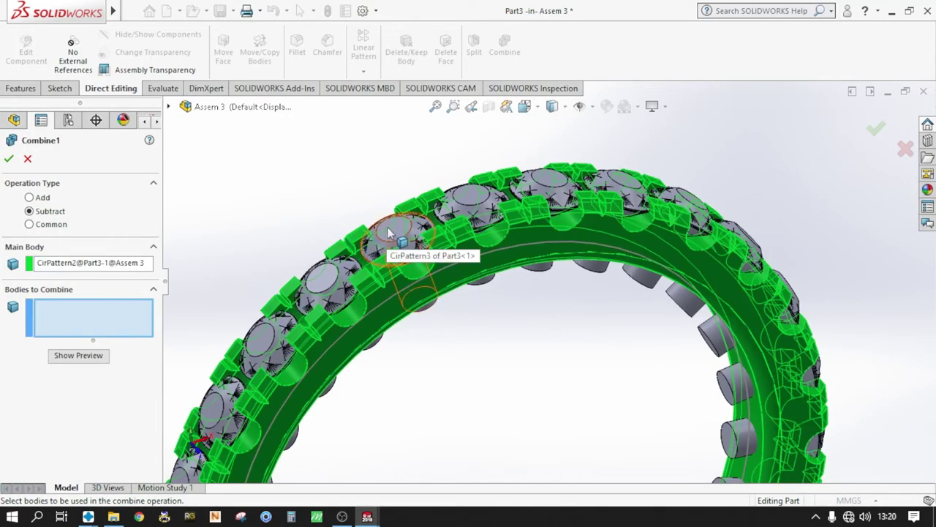
{"action": "left_click", "coordinate": [169, 107]}
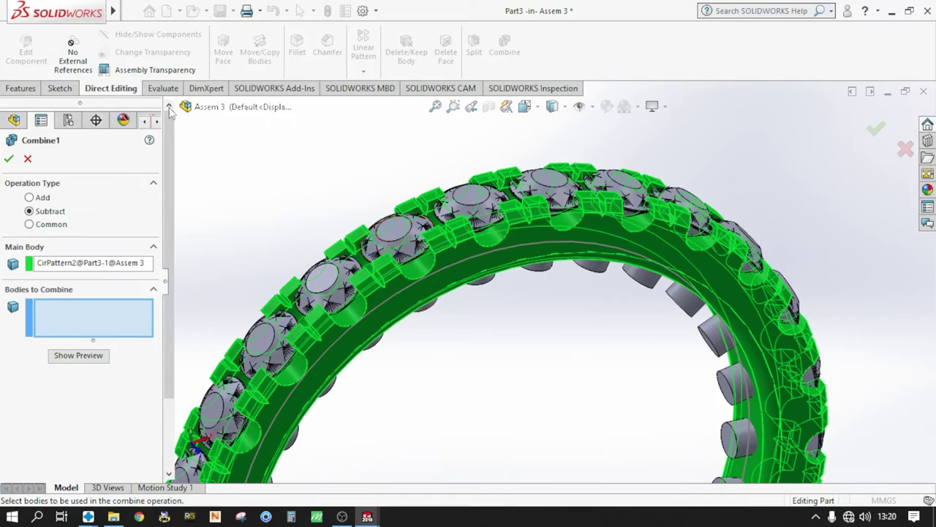
{"action": "scroll", "coordinate": [443, 399], "scroll_direction": "up", "scroll_amount": 3}
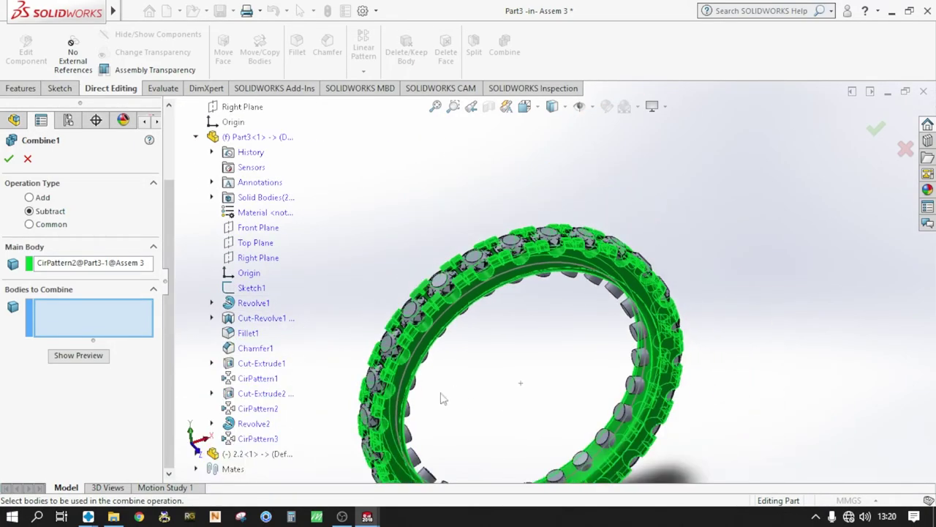
{"action": "left_click", "coordinate": [257, 438]}
{"action": "left_click", "coordinate": [550, 262]}
{"action": "scroll", "coordinate": [461, 295], "scroll_direction": "down", "scroll_amount": 3}
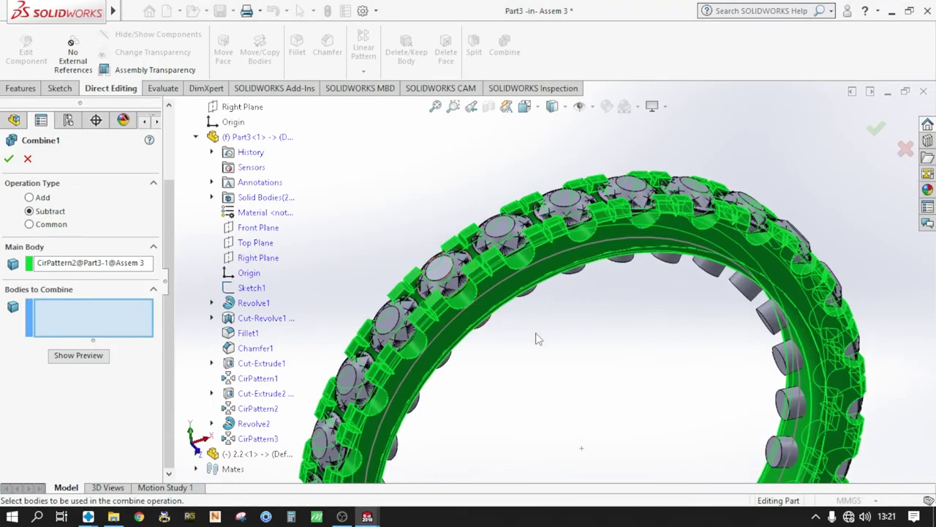
{"action": "middle_click_drag", "start_coordinate": [536, 338], "coordinate": [545, 236]}
{"action": "scroll", "coordinate": [545, 235], "scroll_direction": "down", "scroll_amount": 3}
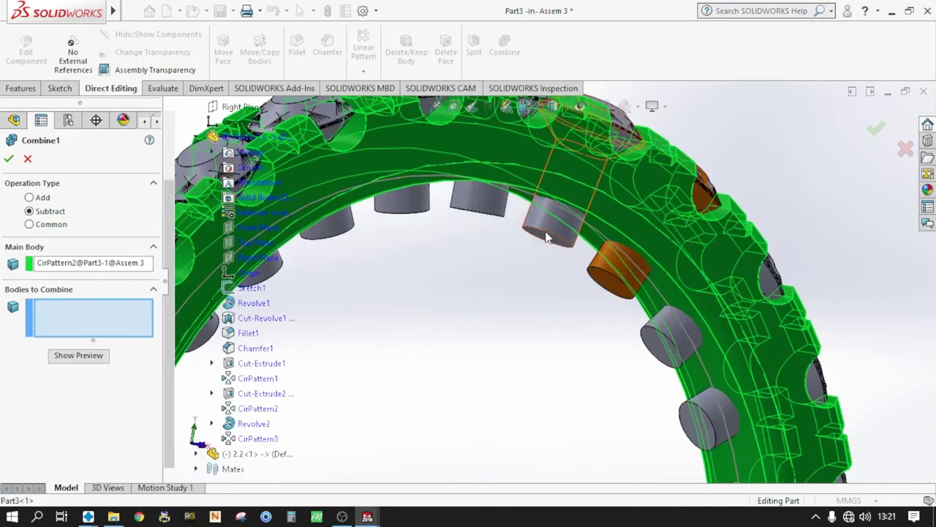
Step: Add the CirPattern3 cylinders on the ring's front and lower side to the bodies to subtract
{"action": "left_click", "coordinate": [545, 235]}
{"action": "left_click", "coordinate": [618, 270]}
{"action": "left_click", "coordinate": [667, 343]}
{"action": "scroll", "coordinate": [643, 410], "scroll_direction": "up", "scroll_amount": 3}
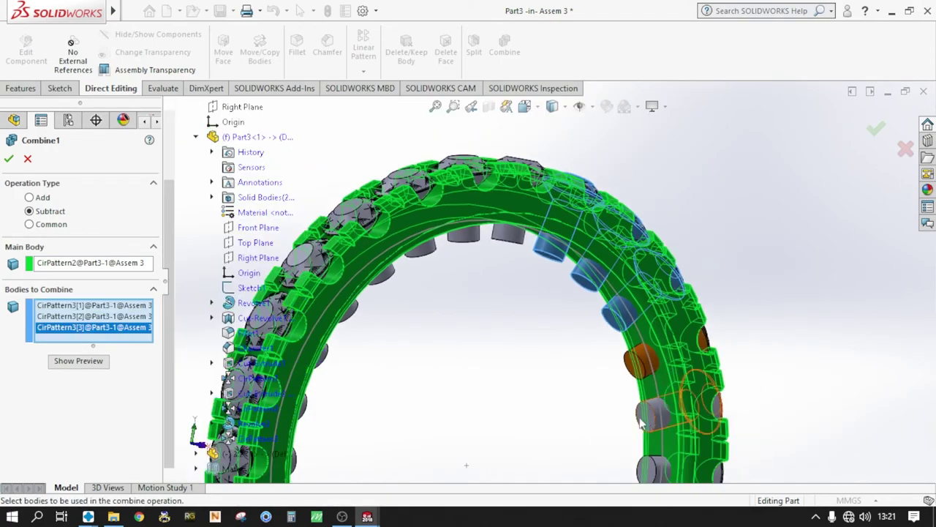
{"action": "scroll", "coordinate": [642, 422], "scroll_direction": "down", "scroll_amount": 2}
{"action": "left_click", "coordinate": [641, 309]}
{"action": "left_click", "coordinate": [655, 403]}
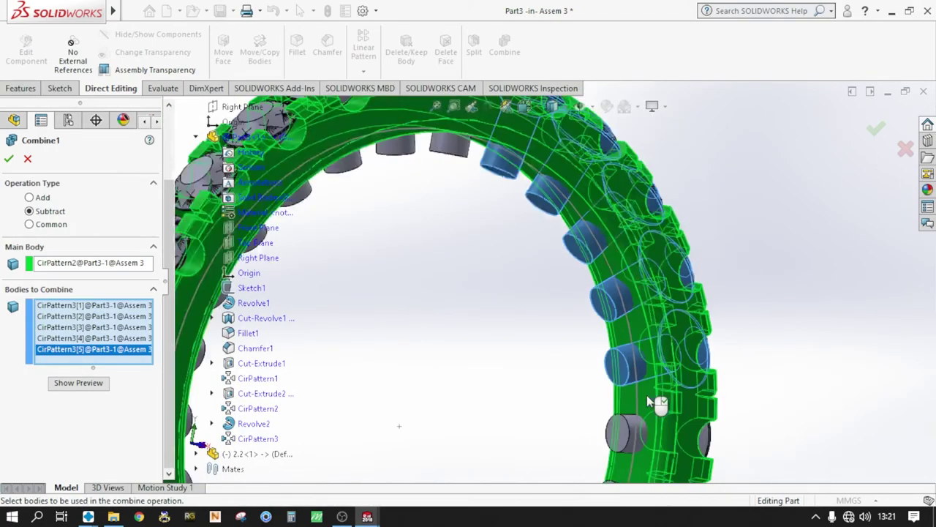
{"action": "scroll", "coordinate": [646, 401], "scroll_direction": "up", "scroll_amount": 3}
{"action": "middle_click_drag", "start_coordinate": [647, 400], "coordinate": [574, 331]}
{"action": "scroll", "coordinate": [575, 331], "scroll_direction": "down", "scroll_amount": 3}
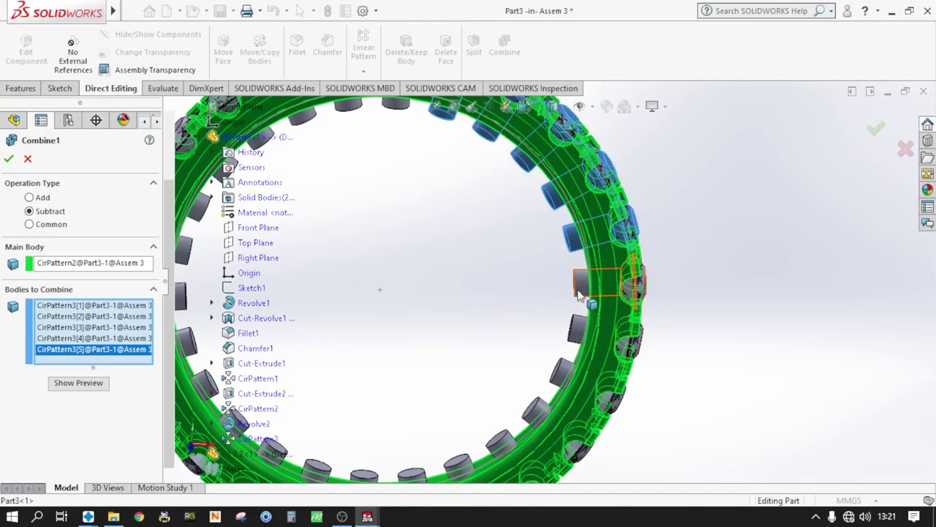
{"action": "left_click", "coordinate": [578, 292]}
{"action": "left_click", "coordinate": [578, 330]}
{"action": "left_click", "coordinate": [562, 373]}
{"action": "left_click", "coordinate": [540, 411]}
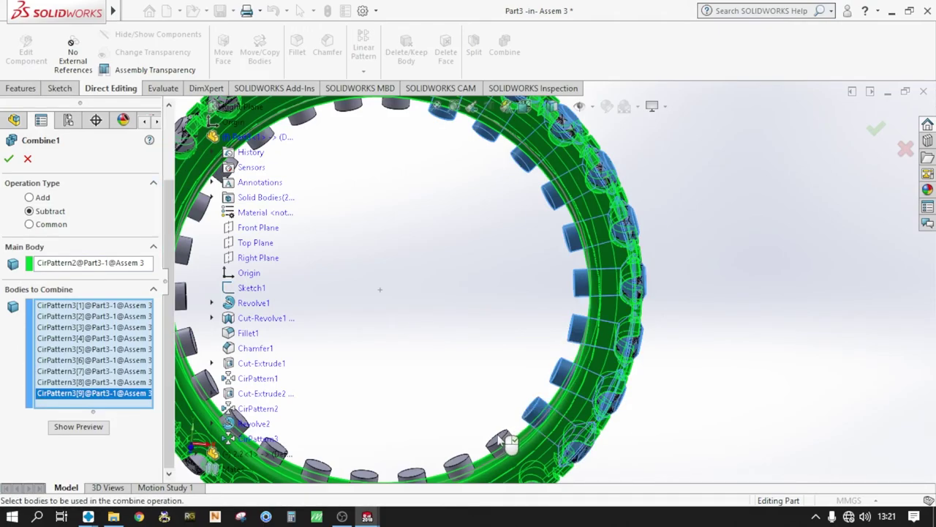
{"action": "left_click", "coordinate": [461, 461]}
{"action": "left_click", "coordinate": [501, 441]}
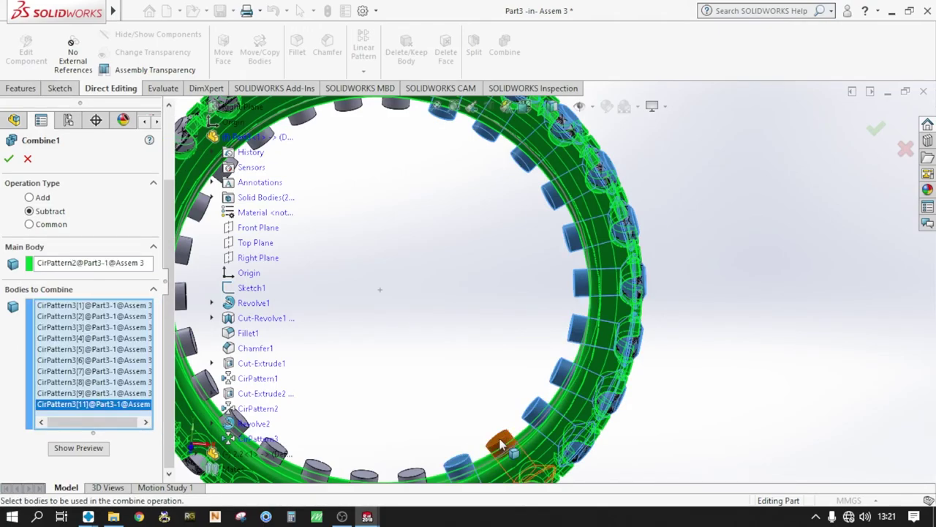
Step: Add the remaining cylinders along the bottom, left and upper ring until all 22 are listed
{"action": "scroll", "coordinate": [497, 435], "scroll_direction": "up", "scroll_amount": 3}
{"action": "scroll", "coordinate": [494, 430], "scroll_direction": "up", "scroll_amount": 2}
{"action": "scroll", "coordinate": [431, 332], "scroll_direction": "down", "scroll_amount": 1}
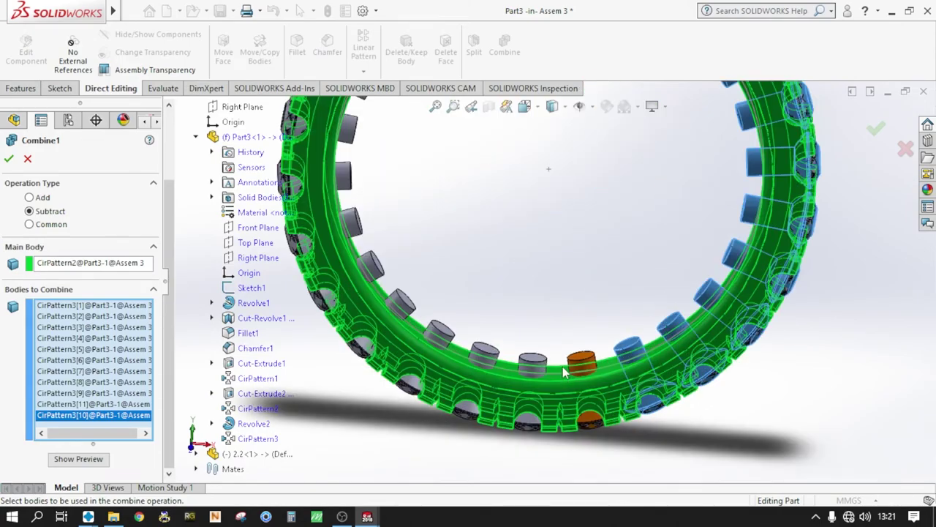
{"action": "scroll", "coordinate": [541, 366], "scroll_direction": "down", "scroll_amount": 3}
{"action": "left_click", "coordinate": [581, 360]}
{"action": "left_click", "coordinate": [532, 358]}
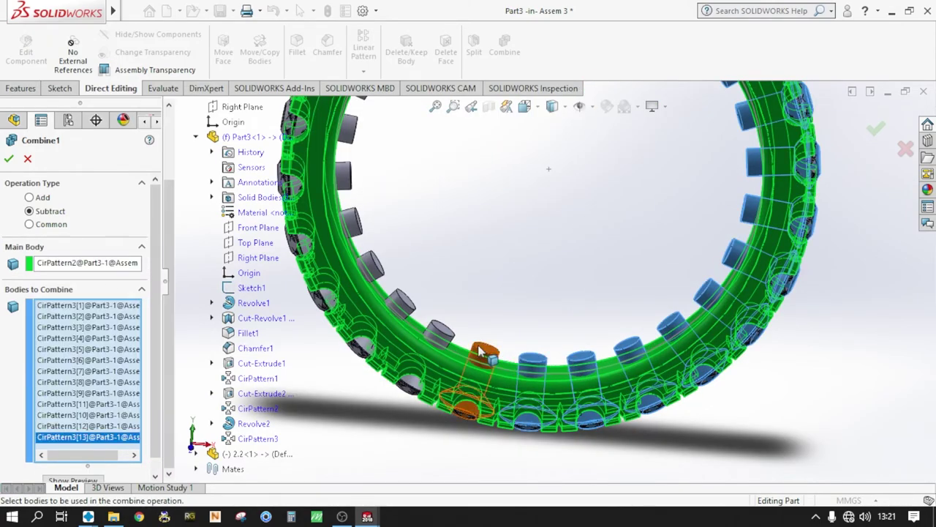
{"action": "left_click", "coordinate": [485, 354]}
{"action": "left_click", "coordinate": [440, 329]}
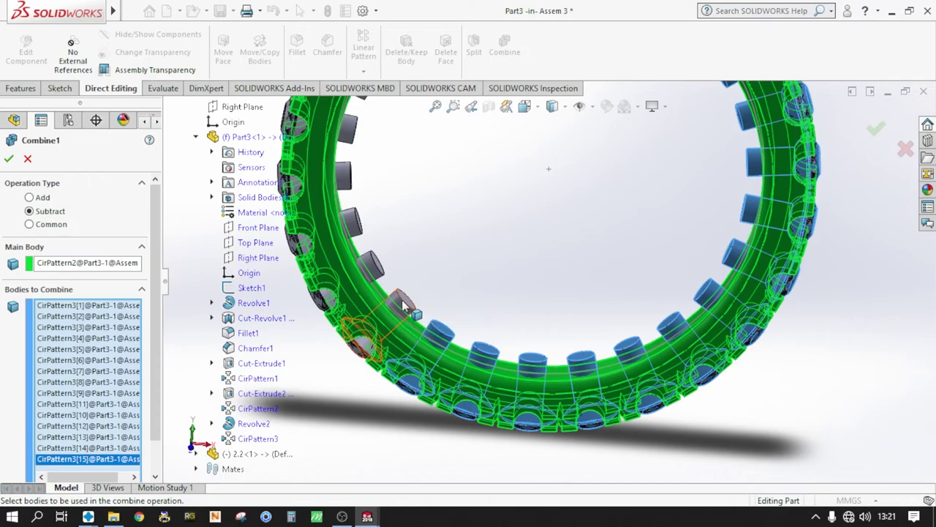
{"action": "left_click", "coordinate": [401, 299]}
{"action": "left_click", "coordinate": [371, 268]}
{"action": "left_click", "coordinate": [349, 220]}
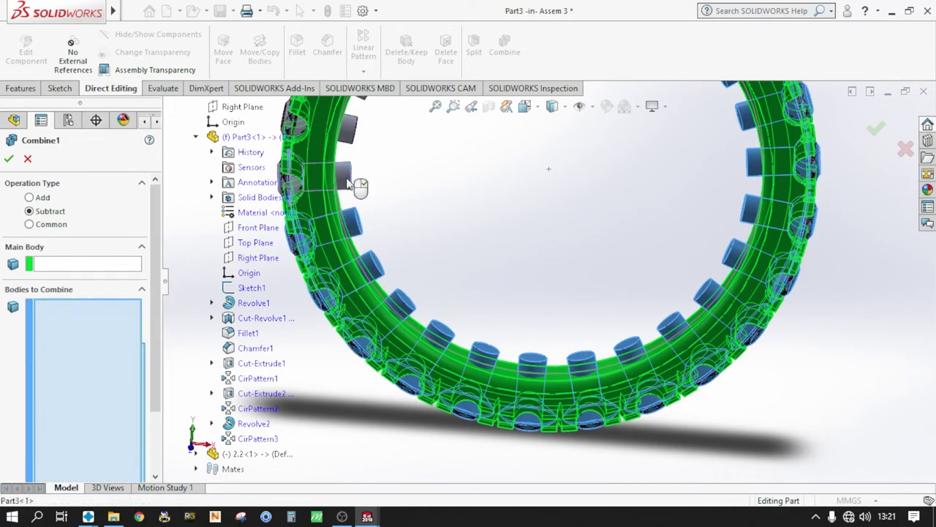
{"action": "left_click", "coordinate": [342, 176]}
{"action": "left_click", "coordinate": [347, 132]}
{"action": "scroll", "coordinate": [405, 174], "scroll_direction": "up", "scroll_amount": 3}
{"action": "scroll", "coordinate": [502, 194], "scroll_direction": "down", "scroll_amount": 3}
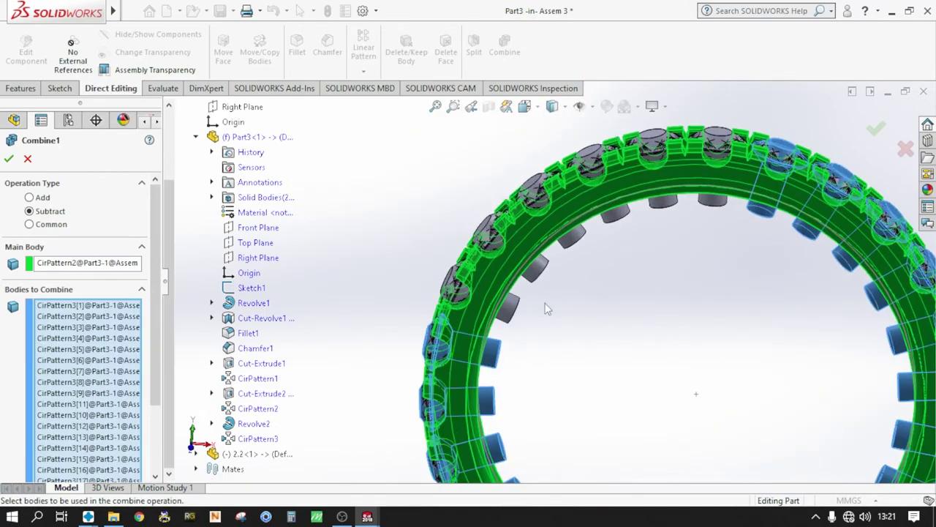
{"action": "left_click", "coordinate": [512, 311]}
{"action": "left_click", "coordinate": [541, 275]}
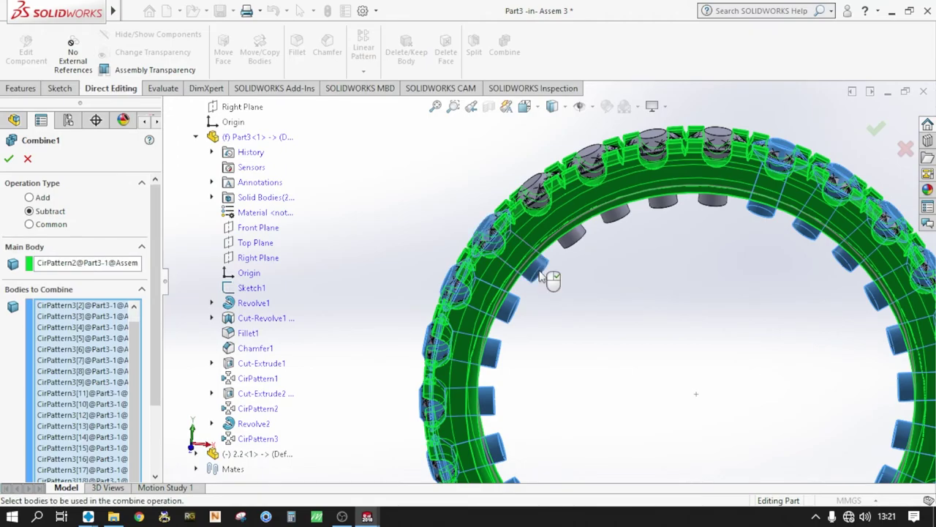
{"action": "left_click", "coordinate": [573, 236]}
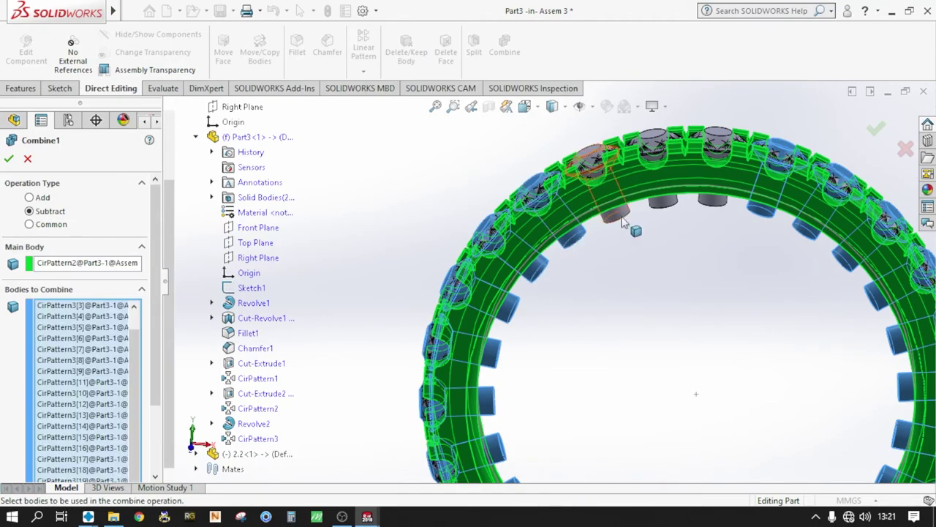
{"action": "left_click", "coordinate": [625, 215]}
{"action": "left_click", "coordinate": [669, 207]}
{"action": "left_click", "coordinate": [715, 209]}
{"action": "scroll", "coordinate": [688, 223], "scroll_direction": "up", "scroll_amount": 3}
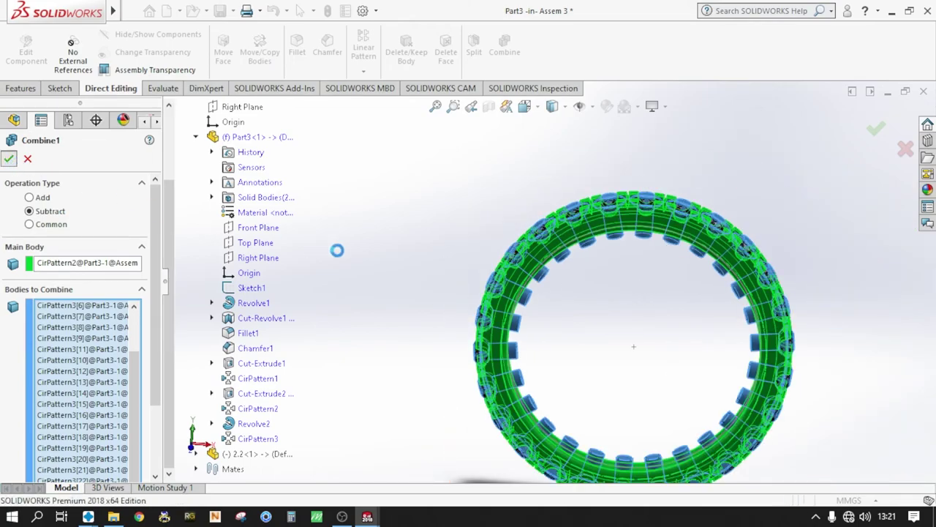
Step: Inspect the round holes through the inner band, then exit Part3 editing back to Assem 3
{"action": "mouse_move", "coordinate": [454, 305]}
{"action": "middle_mouse_down"}
{"action": "mouse_move", "coordinate": [510, 317]}
{"action": "mouse_move", "coordinate": [664, 314]}
{"action": "middle_mouse_up"}
{"action": "scroll", "coordinate": [577, 278], "scroll_direction": "down", "scroll_amount": 5}
{"action": "mouse_move", "coordinate": [576, 278]}
{"action": "middle_mouse_down"}
{"action": "mouse_move", "coordinate": [601, 260]}
{"action": "mouse_move", "coordinate": [648, 261]}
{"action": "mouse_move", "coordinate": [665, 293]}
{"action": "mouse_move", "coordinate": [514, 271]}
{"action": "mouse_move", "coordinate": [562, 395]}
{"action": "middle_mouse_up"}
{"action": "scroll", "coordinate": [603, 260], "scroll_direction": "up", "scroll_amount": 5}
{"action": "scroll", "coordinate": [532, 322], "scroll_direction": "up", "scroll_amount": 2}
{"action": "scroll", "coordinate": [544, 363], "scroll_direction": "down", "scroll_amount": 3}
{"action": "middle_click_drag", "start_coordinate": [521, 333], "coordinate": [555, 241]}
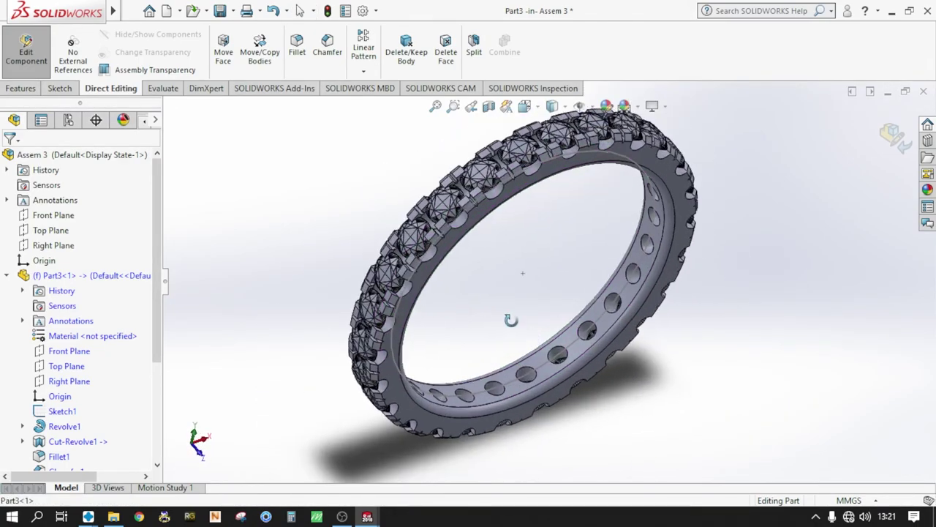
{"action": "scroll", "coordinate": [555, 243], "scroll_direction": "down", "scroll_amount": 3}
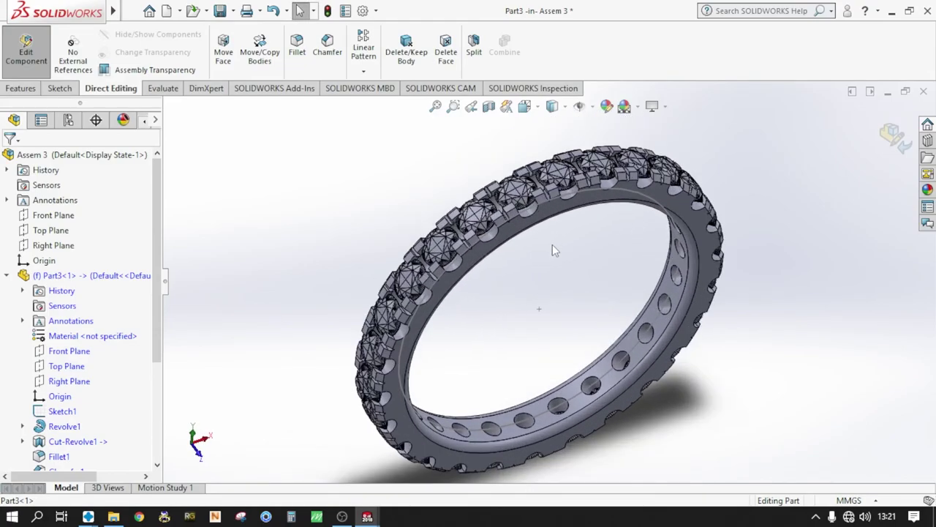
{"action": "mouse_move", "coordinate": [557, 272]}
{"action": "middle_mouse_down"}
{"action": "mouse_move", "coordinate": [551, 281]}
{"action": "mouse_move", "coordinate": [535, 256]}
{"action": "mouse_move", "coordinate": [464, 266]}
{"action": "mouse_move", "coordinate": [456, 257]}
{"action": "mouse_move", "coordinate": [525, 324]}
{"action": "mouse_move", "coordinate": [560, 383]}
{"action": "mouse_move", "coordinate": [537, 310]}
{"action": "mouse_move", "coordinate": [567, 285]}
{"action": "middle_mouse_up"}
{"action": "left_click", "coordinate": [893, 136]}
{"action": "scroll", "coordinate": [594, 298], "scroll_direction": "down", "scroll_amount": 2}
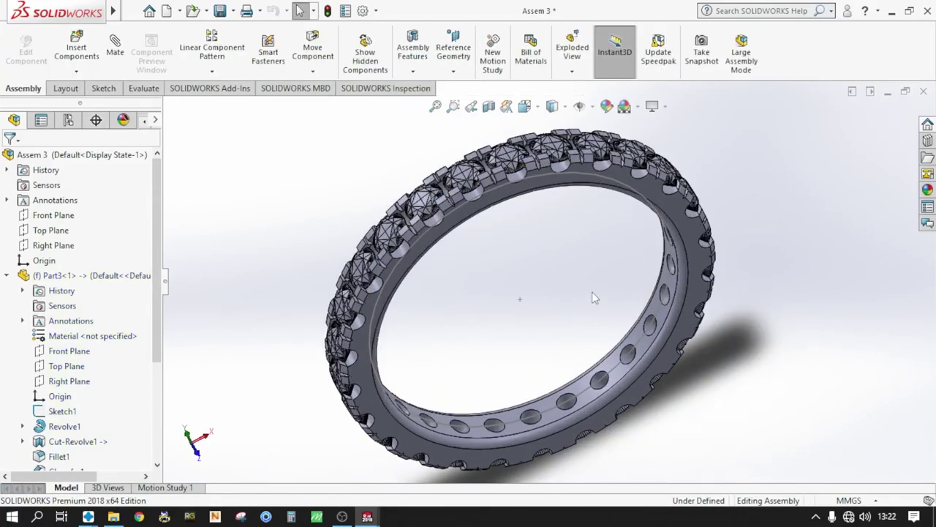